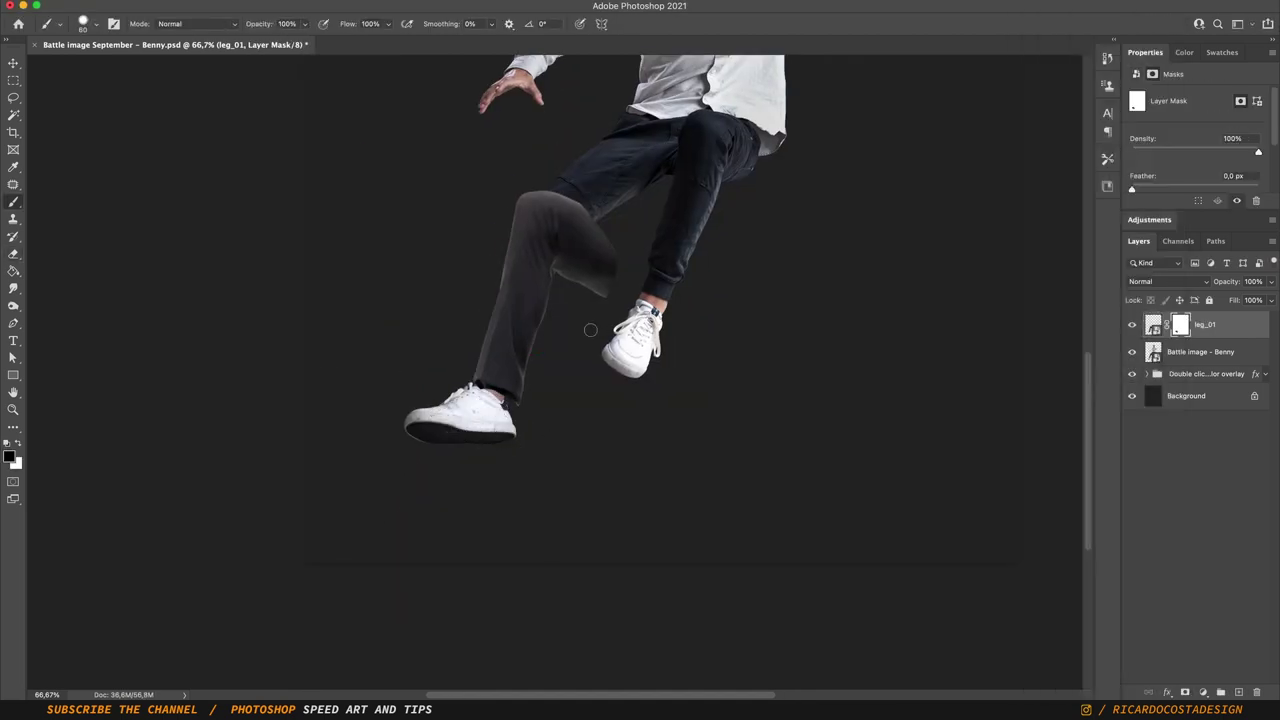
- Resize the leg_01 trouser piece to fit the leg, checking alignment at reduced opacity
{"action": "left_click_drag", "start_coordinate": [1266, 300], "coordinate": [1261, 302]}
{"action": "left_click_drag", "start_coordinate": [531, 323], "coordinate": [531, 328]}
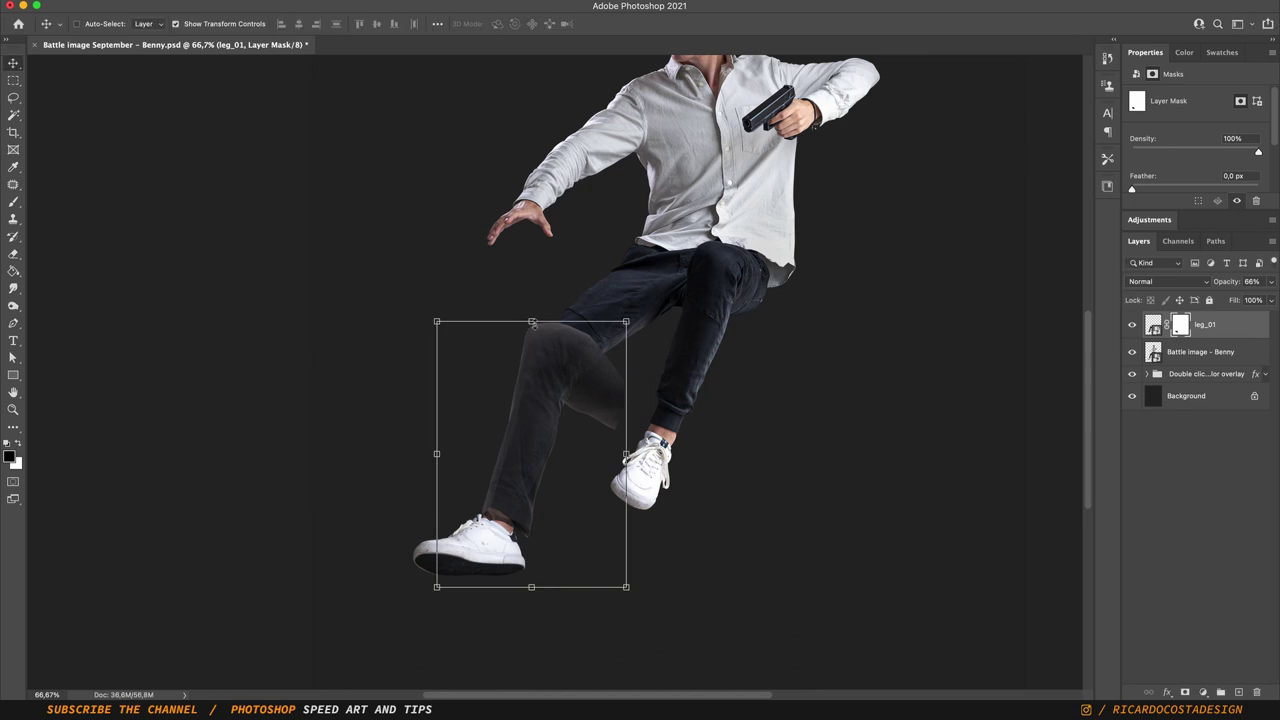
{"action": "key", "text": "Return"}
{"action": "key", "text": "e"}
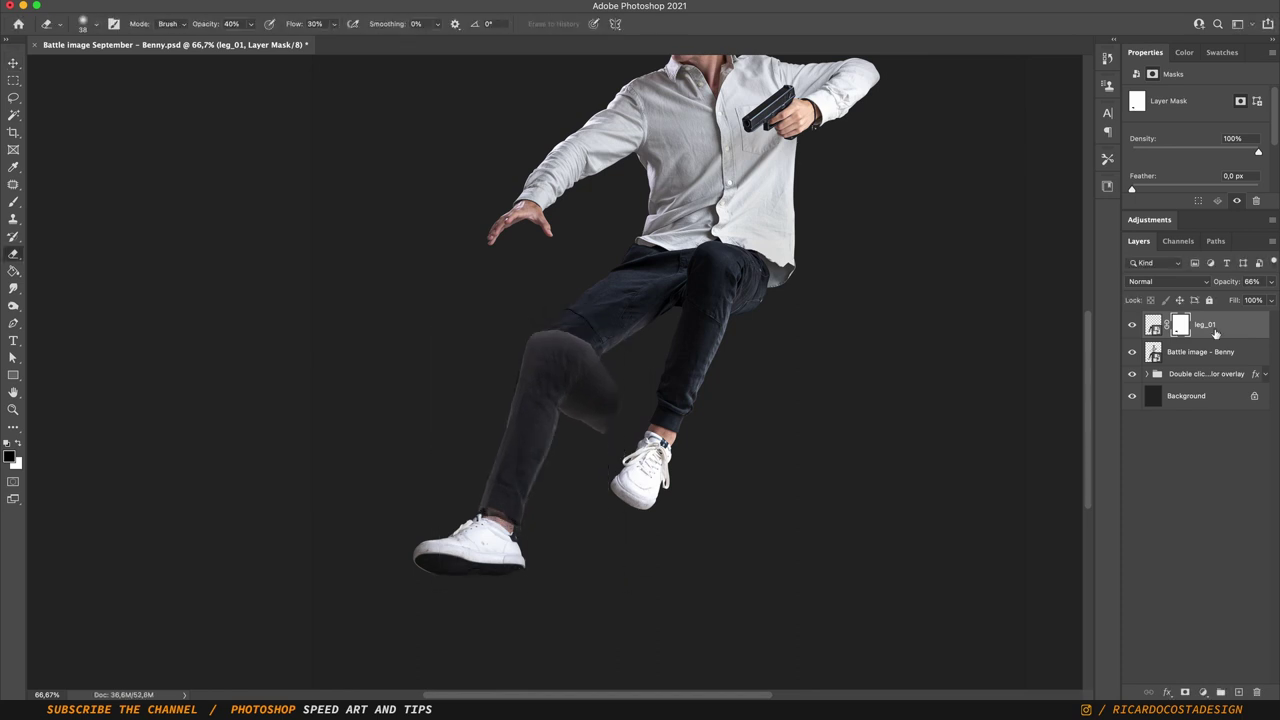
{"action": "left_click_drag", "start_coordinate": [1251, 301], "coordinate": [1270, 301]}
{"action": "left_click_drag", "start_coordinate": [436, 329], "coordinate": [433, 325]}
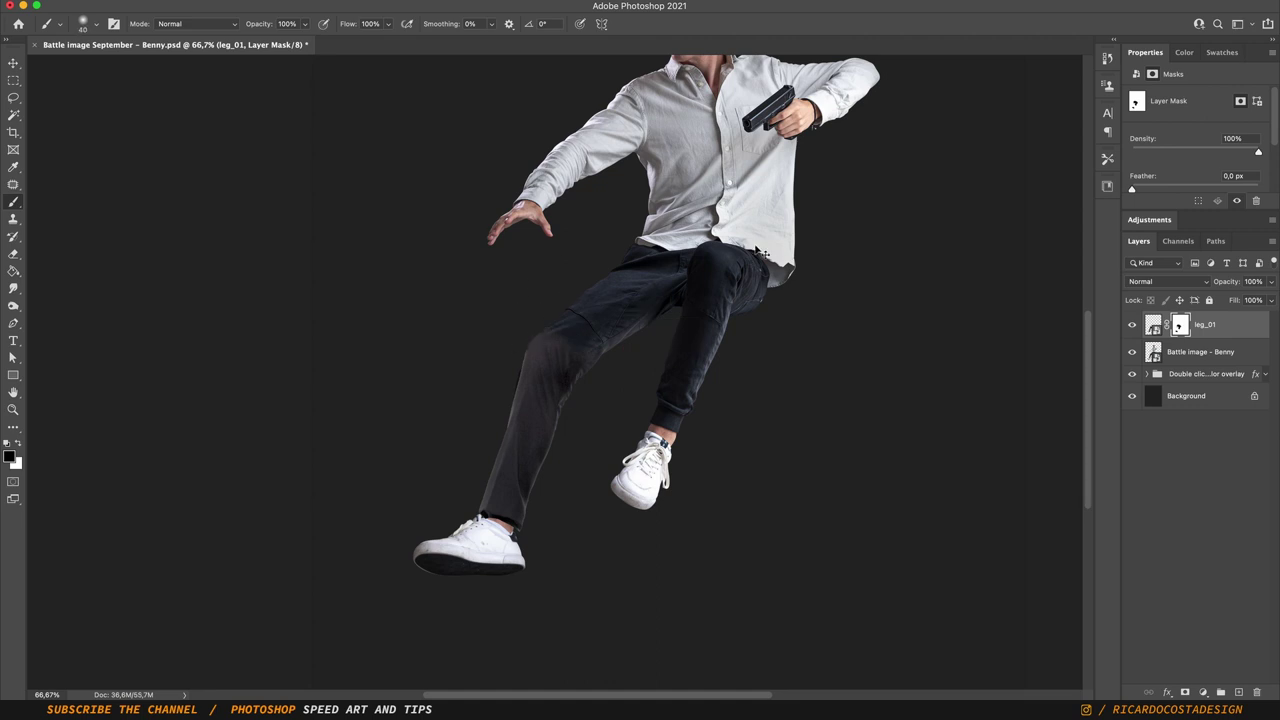
{"action": "key", "text": "ctrl+minus"}
- Duplicate leg_01, rotate the copy into place, and merge both into leg_01 copy
{"action": "key", "text": "v"}
{"action": "key", "text": "ctrl+j"}
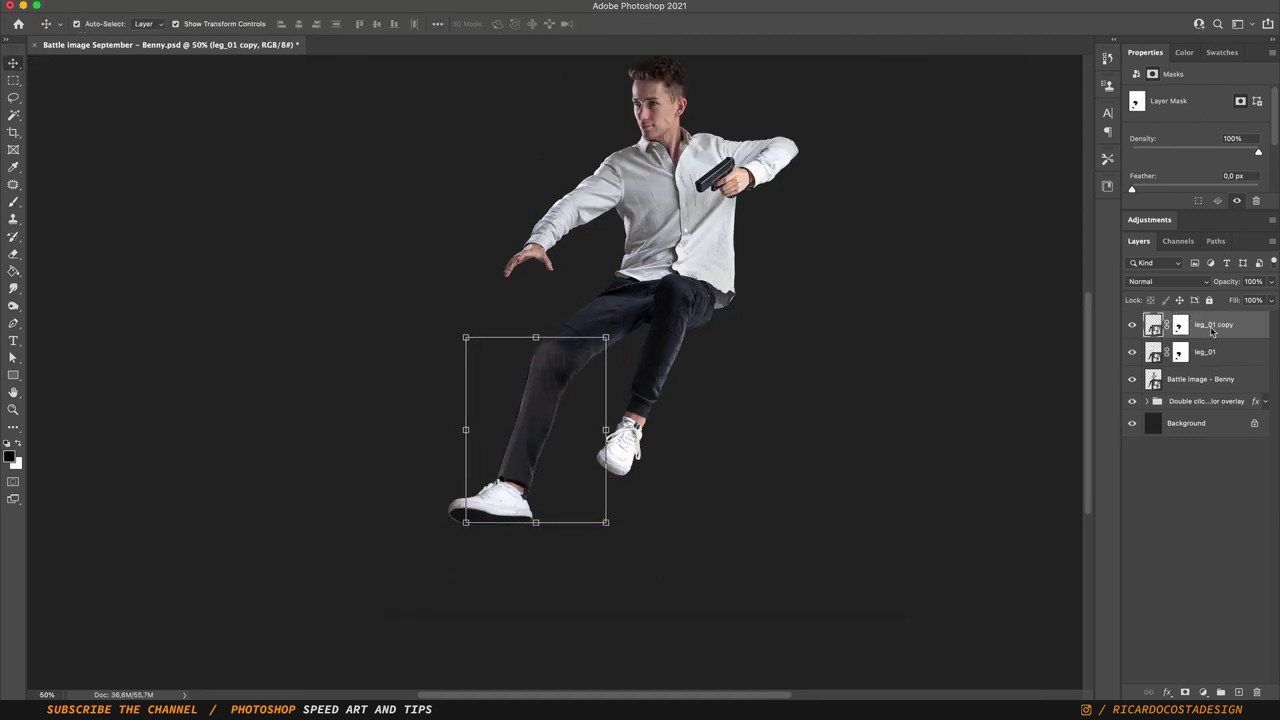
{"action": "key", "text": "ctrl+t"}
{"action": "left_click_drag", "start_coordinate": [531, 369], "coordinate": [557, 336]}
{"action": "key", "text": "Return"}
{"action": "key", "text": "b"}
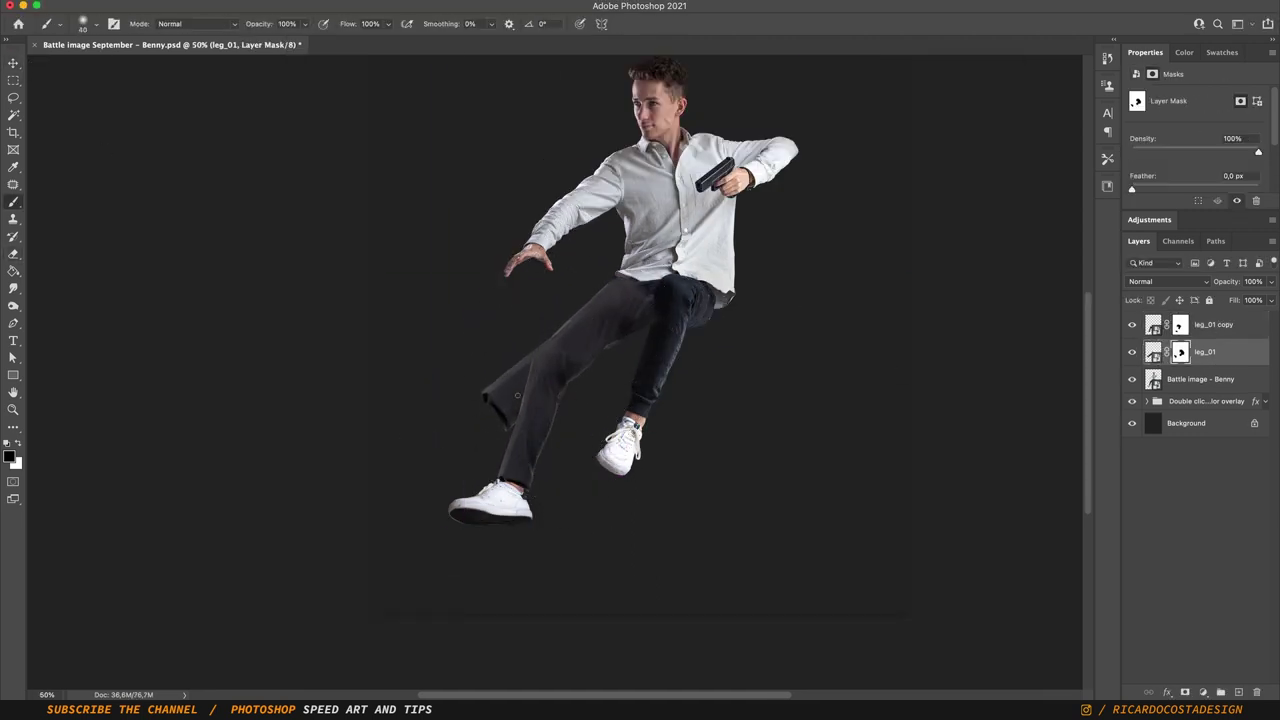
{"action": "key", "text": "v"}
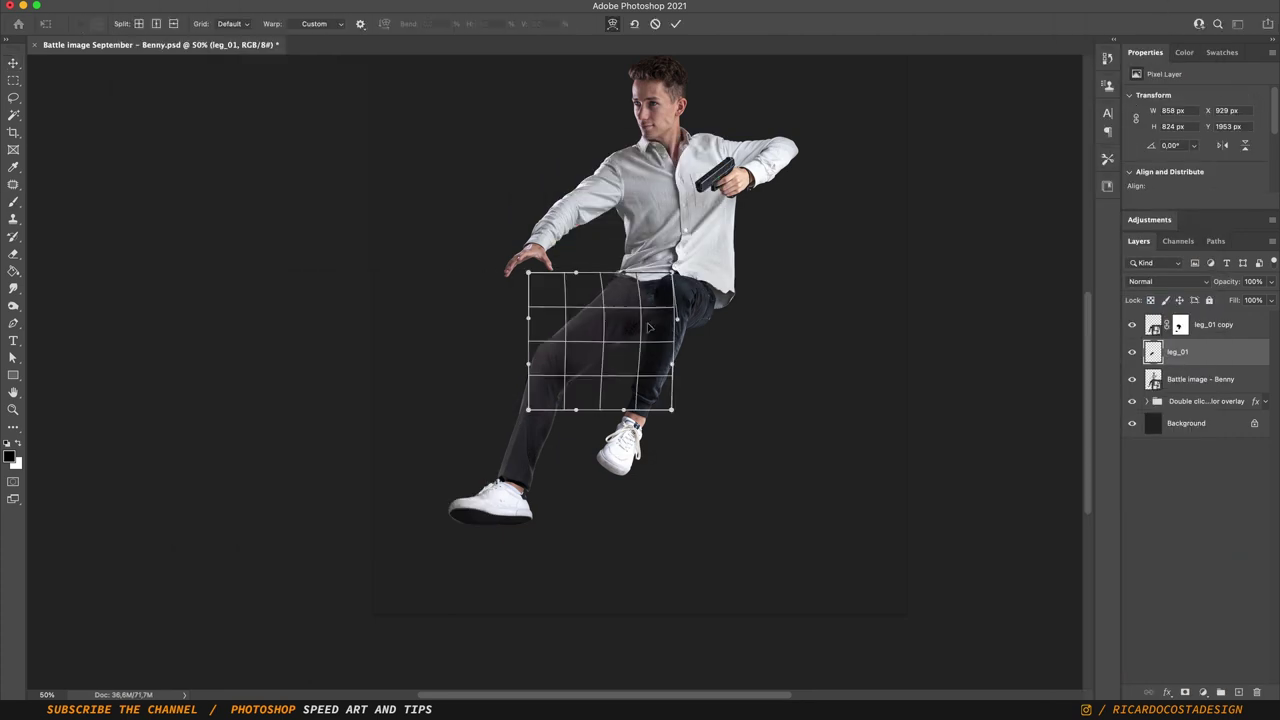
{"action": "left_click", "coordinate": [1200, 324], "text": "shift"}
{"action": "key", "text": "ctrl+e"}
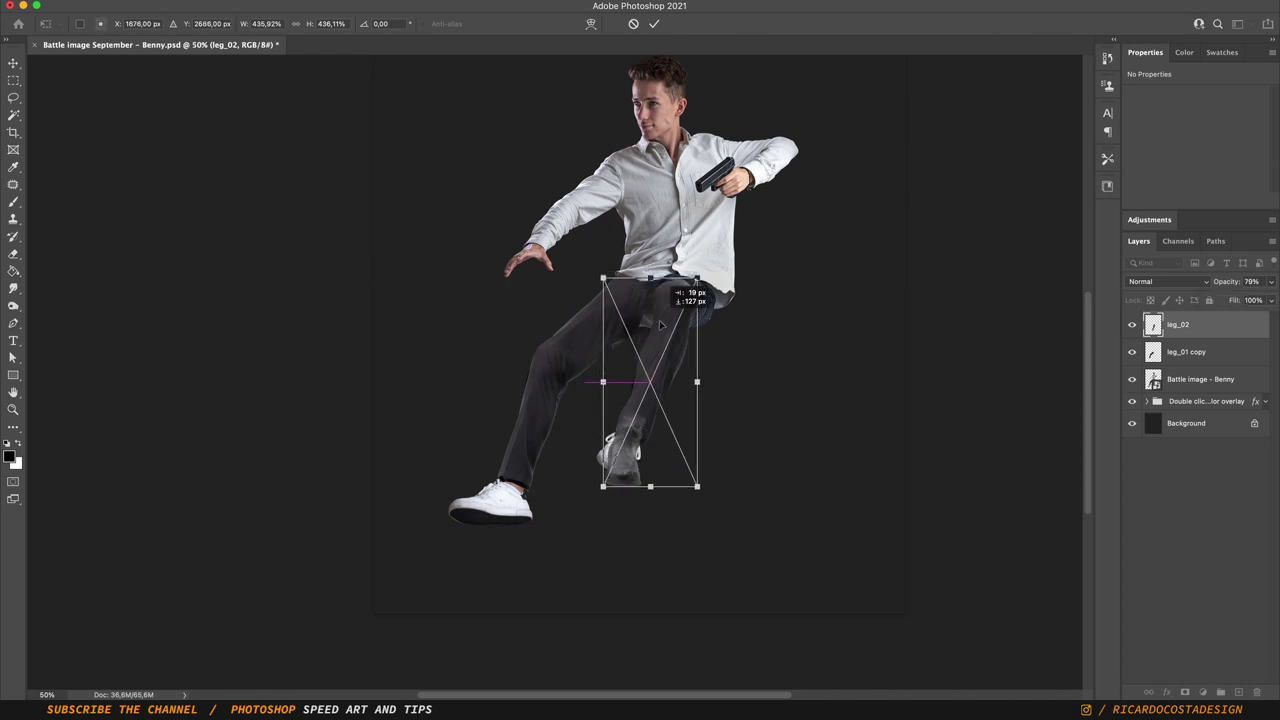
- Resize and skew the leg_02 trouser piece over the right leg to follow the shin
{"action": "left_click_drag", "start_coordinate": [694, 290], "coordinate": [693, 374]}
{"action": "left_click_drag", "start_coordinate": [650, 277], "coordinate": [659, 271]}
{"action": "key", "text": "Return"}
{"action": "key", "text": "e"}
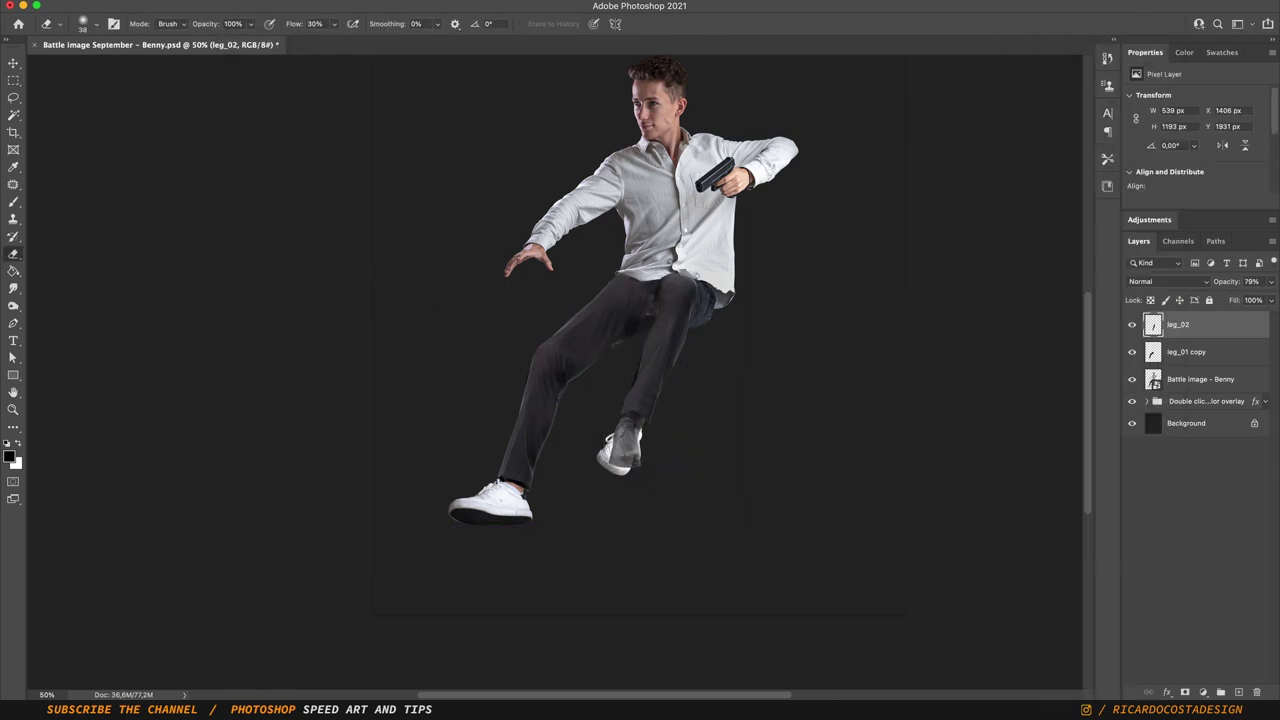
{"action": "left_click", "coordinate": [1166, 358]}
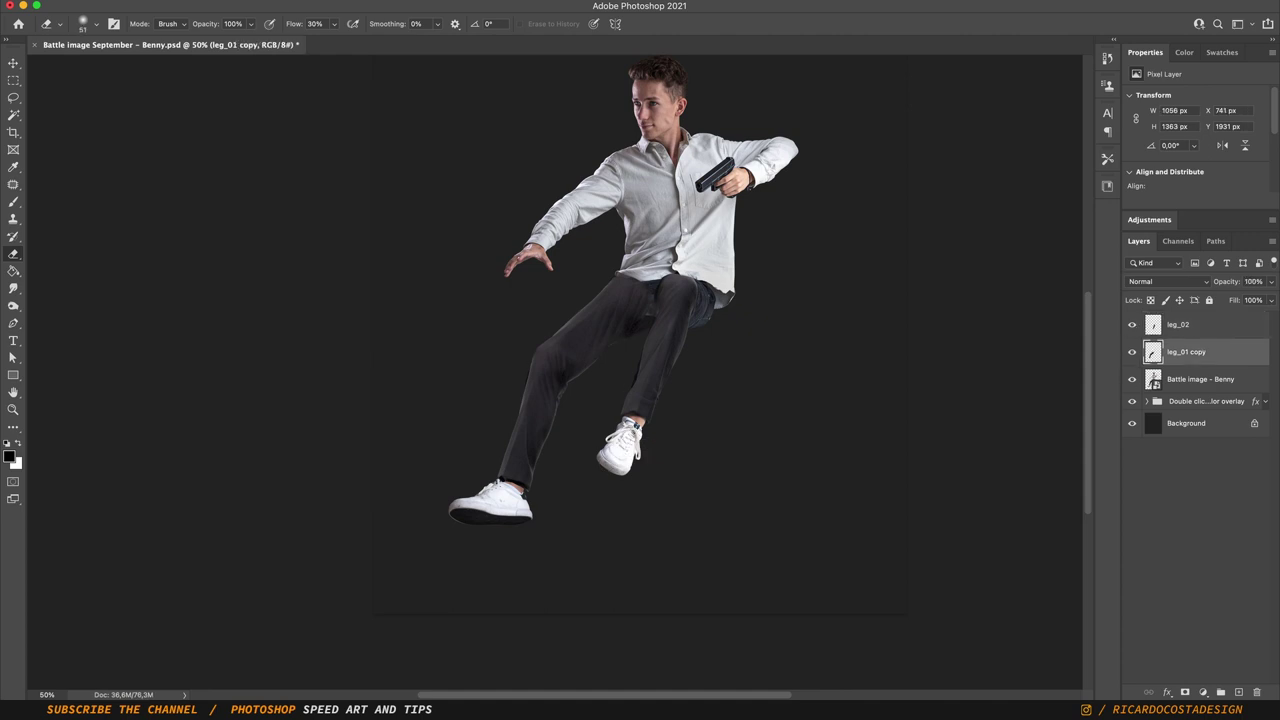
- Scale and distort leg_04 over the bent right knee, then rasterize it
{"action": "left_click_drag", "start_coordinate": [560, 455], "coordinate": [585, 478]}
{"action": "left_click_drag", "start_coordinate": [717, 435], "coordinate": [738, 426]}
{"action": "left_click_drag", "start_coordinate": [563, 268], "coordinate": [546, 268]}
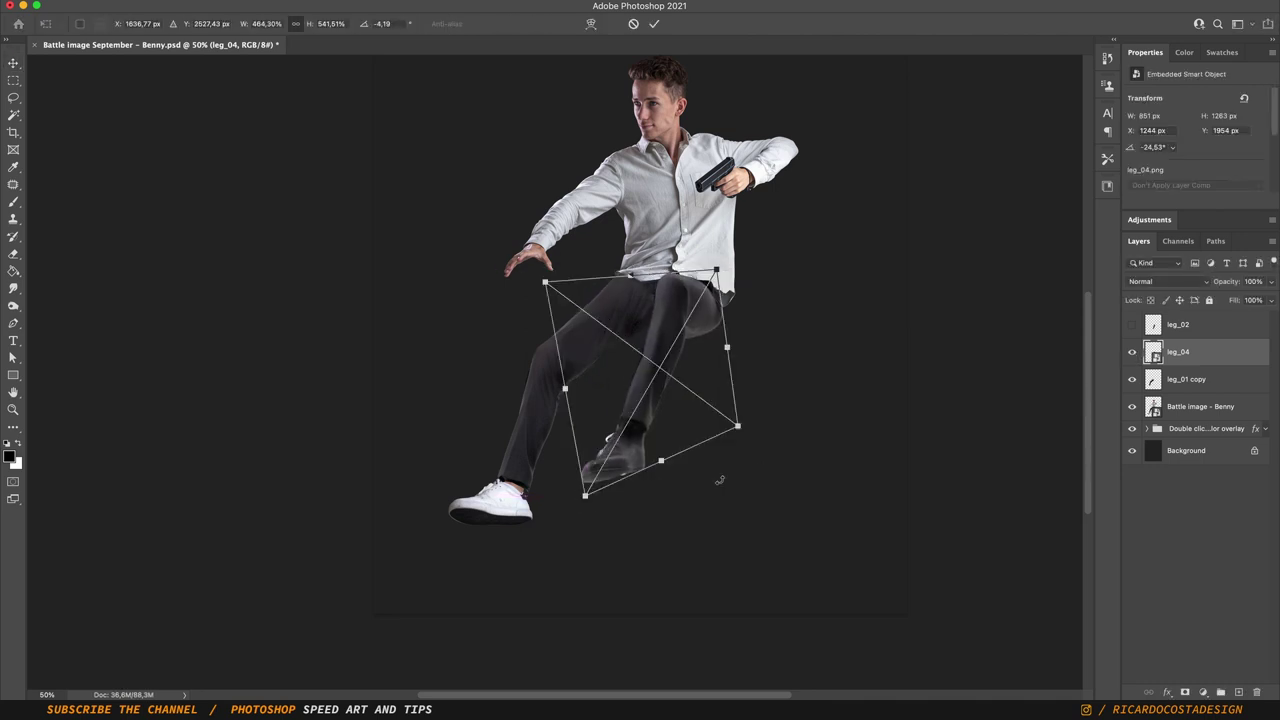
{"action": "key", "text": "Return"}
{"action": "key", "text": "e"}
{"action": "right_click", "coordinate": [1187, 351]}
{"action": "left_click", "coordinate": [1053, 299]}
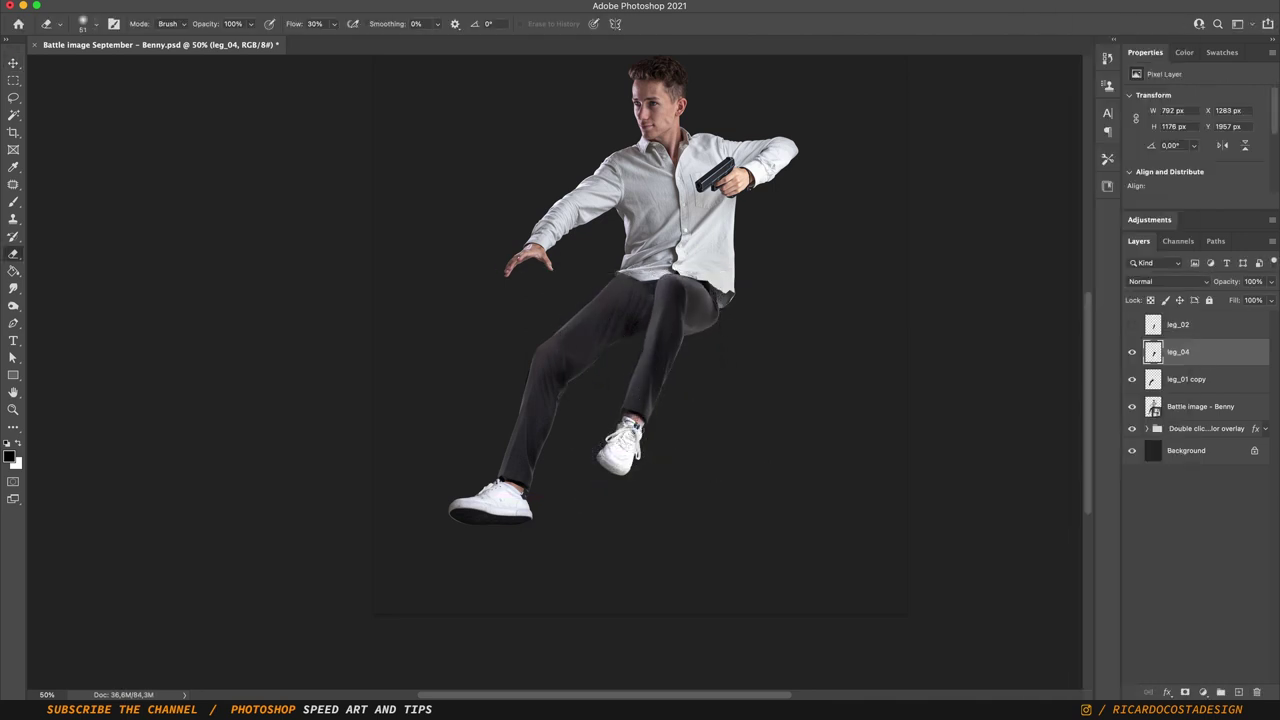
{"action": "key", "text": "ctrl+minus"}
{"action": "key", "text": "alt+bracketleft"}
{"action": "key", "text": "s"}
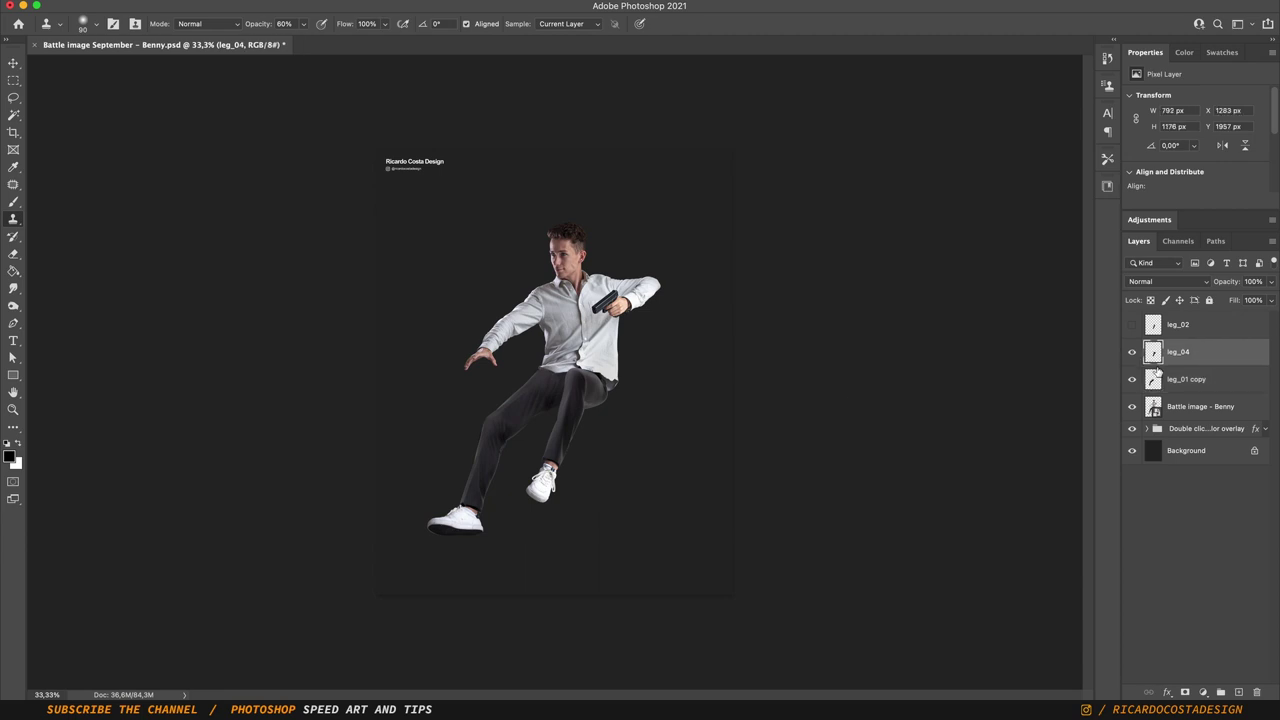
- Group the trouser layers as Calças and clip darkening Levels and Exposure adjustments to it
{"action": "key", "text": "ctrl+g"}
{"action": "left_click", "coordinate": [1203, 692]}
{"action": "left_click", "coordinate": [1200, 455]}
{"action": "key", "text": "ctrl+alt+g"}
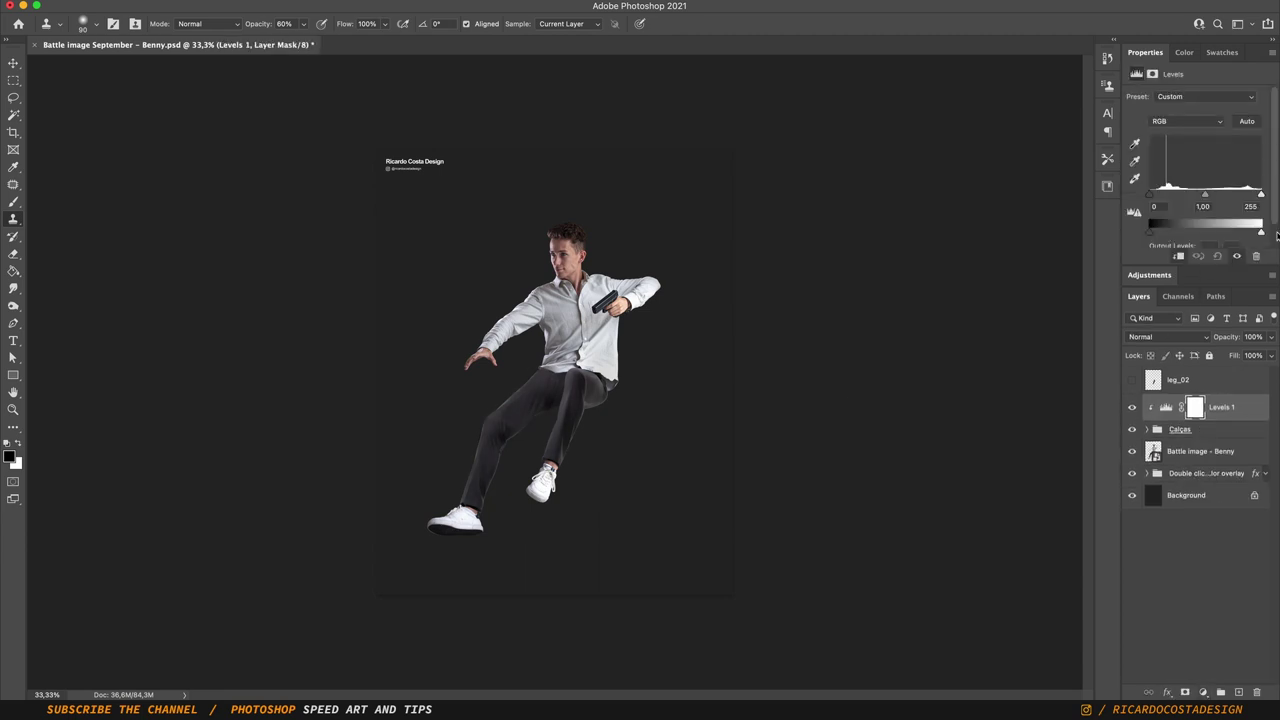
{"action": "left_click_drag", "start_coordinate": [1261, 232], "coordinate": [1214, 232]}
{"action": "left_click", "coordinate": [1203, 692]}
{"action": "left_click", "coordinate": [1215, 478]}
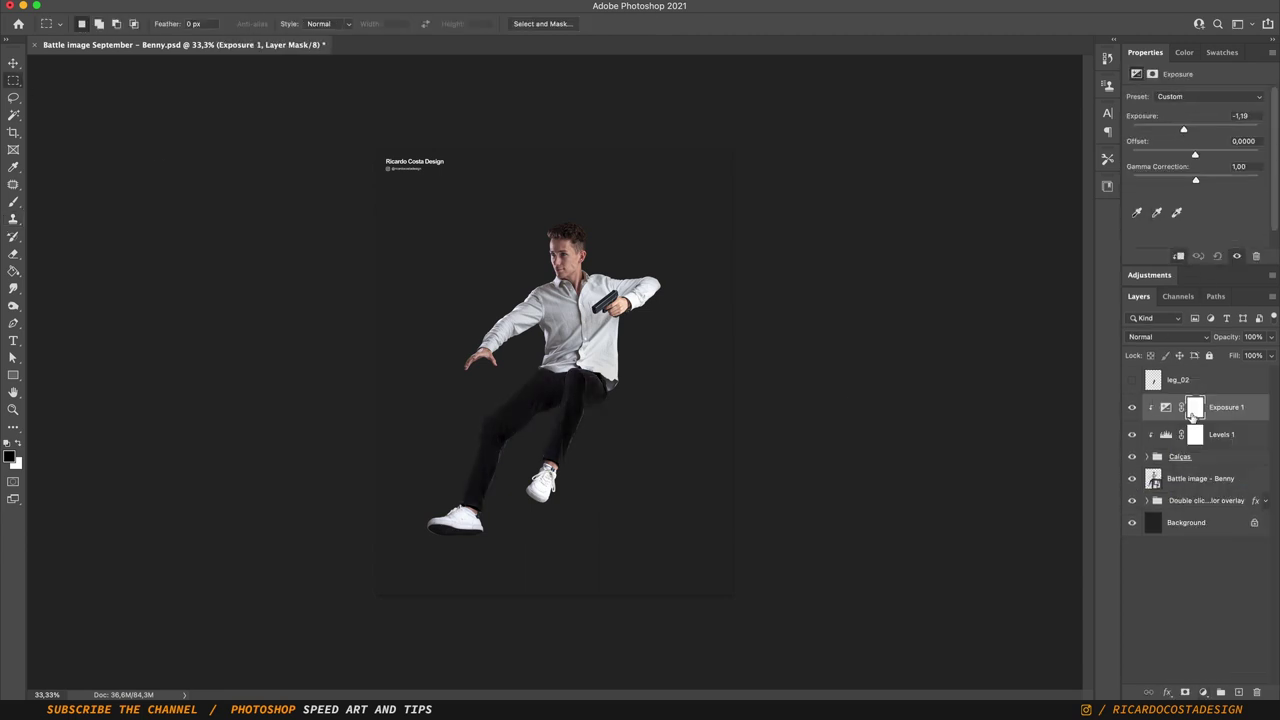
{"action": "key", "text": "ctrl+i"}
{"action": "key", "text": "b"}
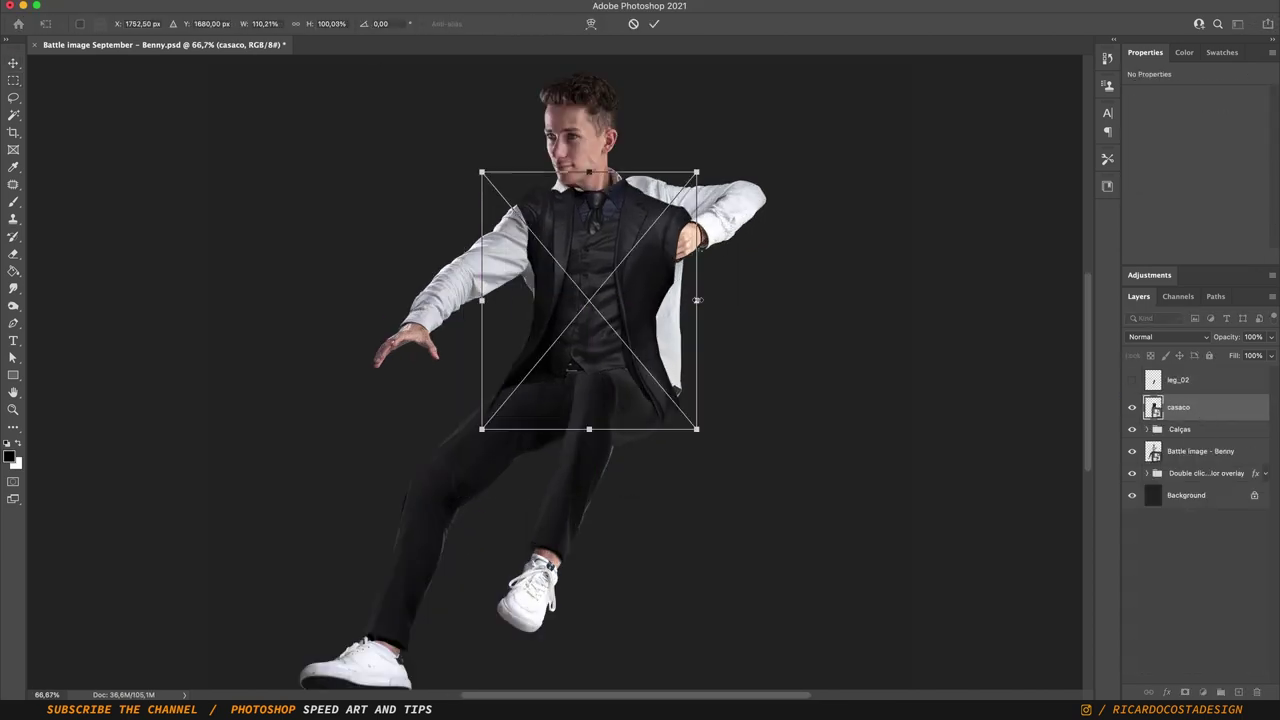
- Perspective-warp the casaco jacket to the torso, mask it, and move it below Calças
{"action": "left_click_drag", "start_coordinate": [697, 300], "coordinate": [700, 290]}
{"action": "key", "text": "Return"}
{"action": "left_click", "coordinate": [135, 2]}
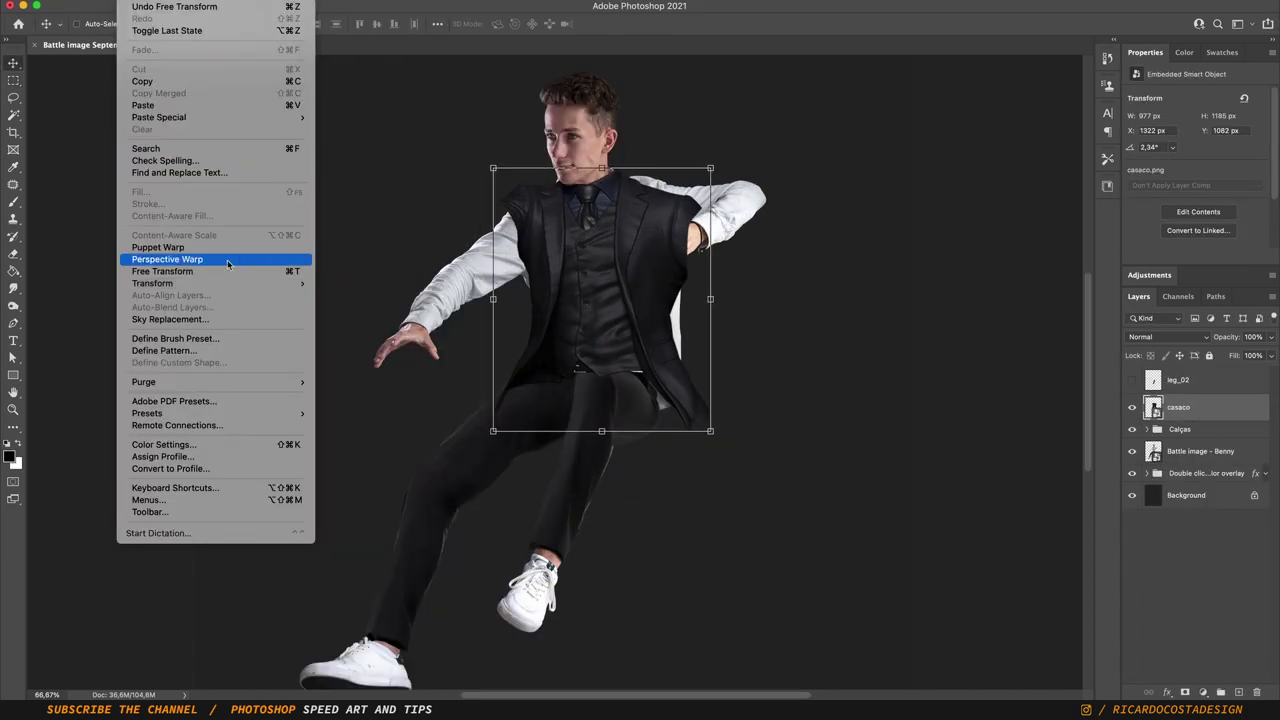
{"action": "left_click", "coordinate": [228, 259]}
{"action": "left_click_drag", "start_coordinate": [632, 171], "coordinate": [620, 160]}
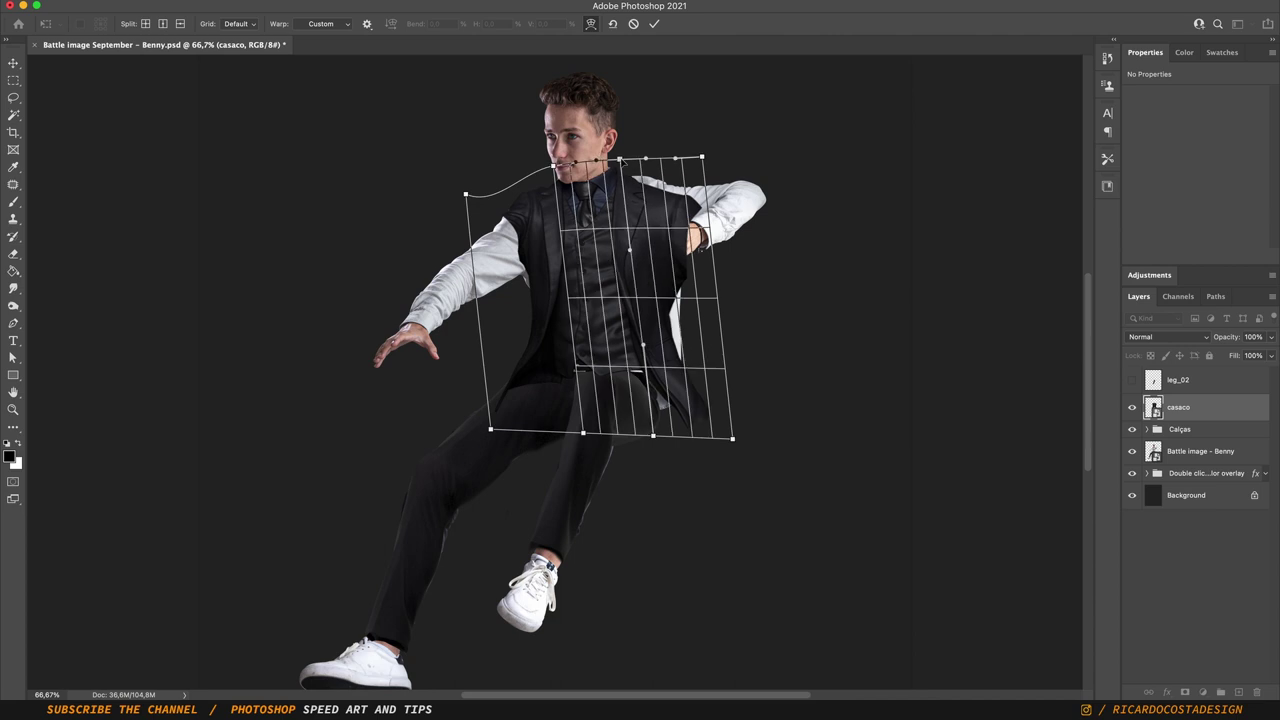
{"action": "left_click_drag", "start_coordinate": [510, 235], "coordinate": [497, 225]}
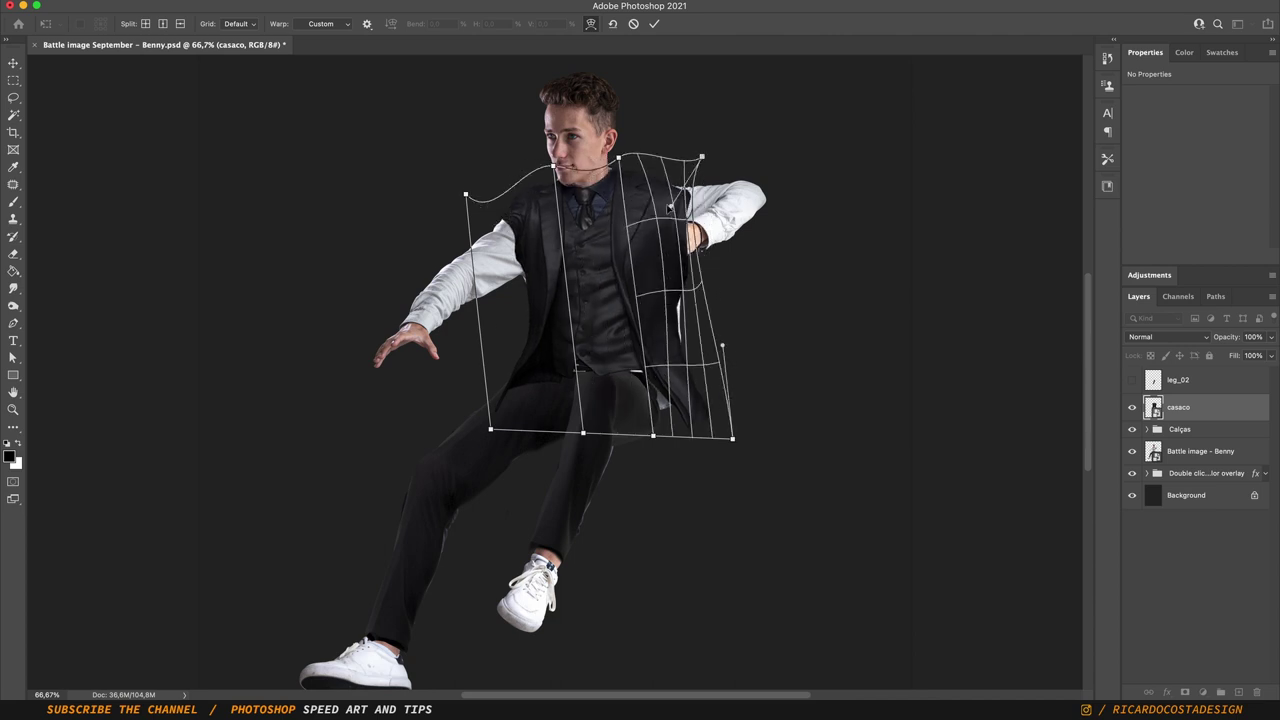
{"action": "left_click_drag", "start_coordinate": [668, 207], "coordinate": [672, 212]}
{"action": "key", "text": "Return"}
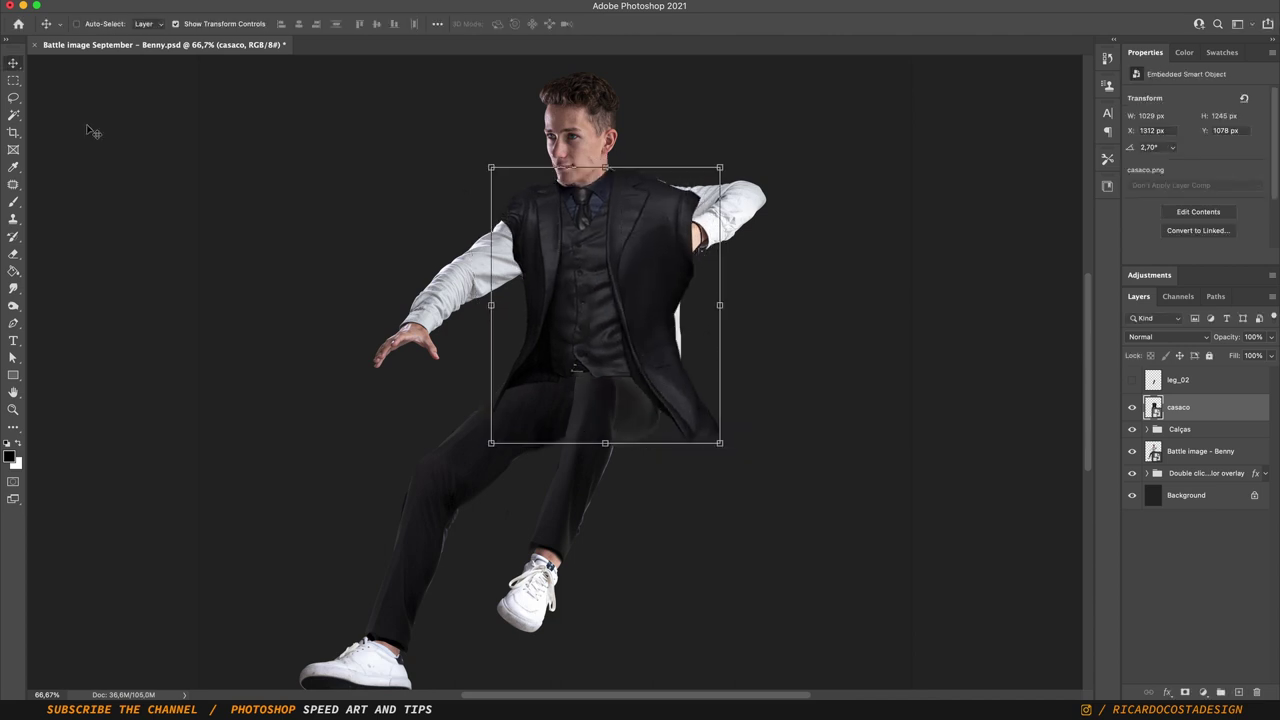
{"action": "key", "text": "e"}
{"action": "left_click_drag", "start_coordinate": [1205, 407], "coordinate": [1217, 445]}
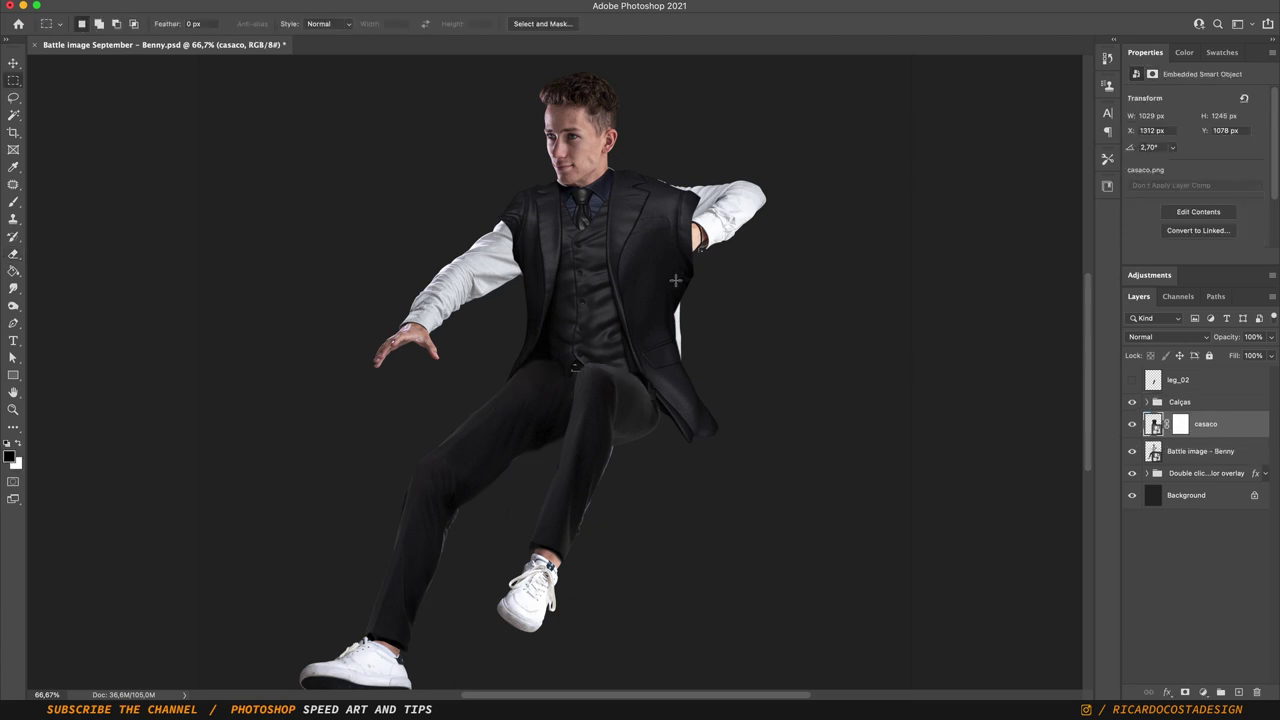
- Place the left_arm sleeve over the gun arm, rotate and warp it, and add a mask
{"action": "key", "text": "ctrl+v"}
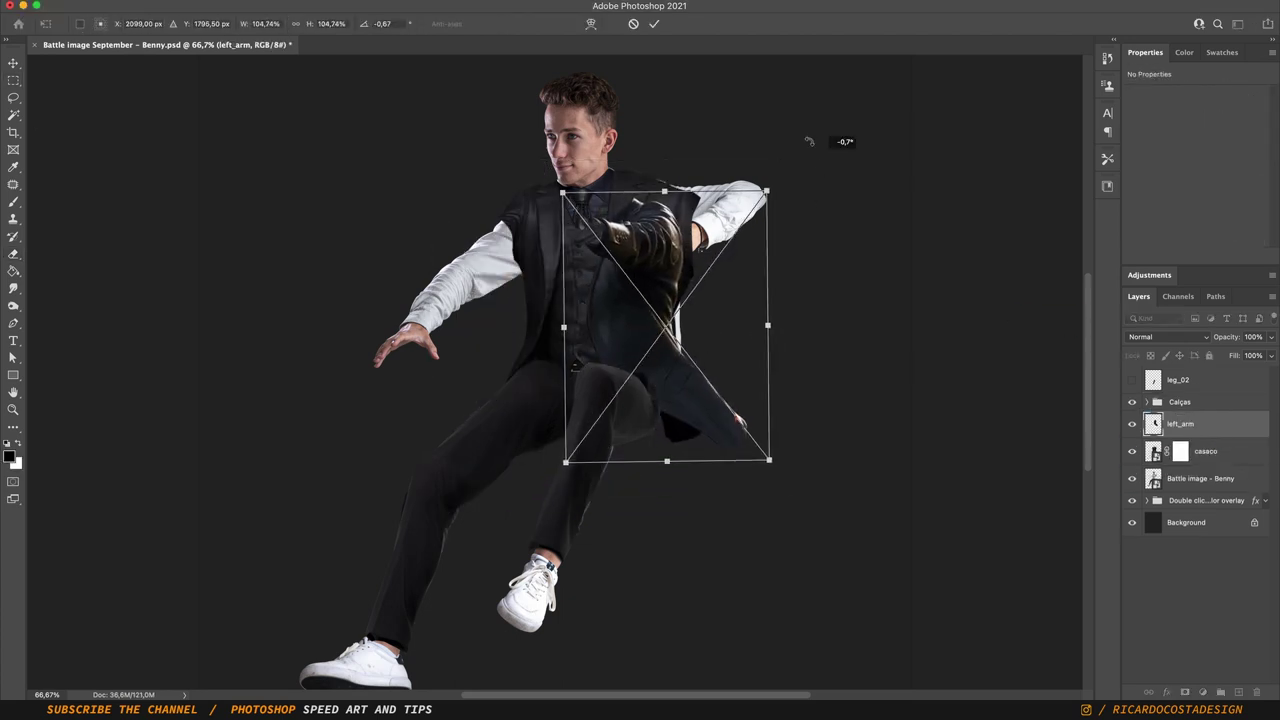
{"action": "left_click_drag", "start_coordinate": [650, 330], "coordinate": [700, 351]}
{"action": "left_click_drag", "start_coordinate": [845, 225], "coordinate": [856, 200]}
{"action": "key", "text": "Return"}
{"action": "key", "text": "6"}
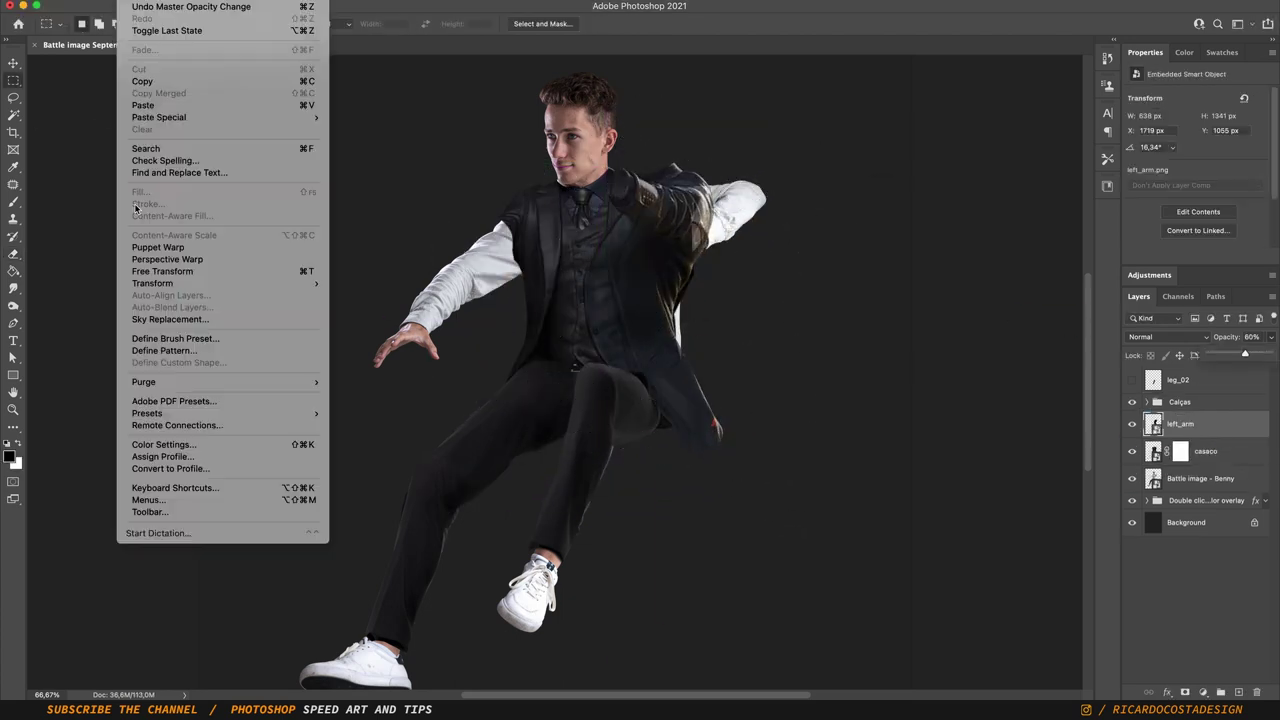
{"action": "key", "text": "Return"}
{"action": "key", "text": "0"}
{"action": "key", "text": "b"}
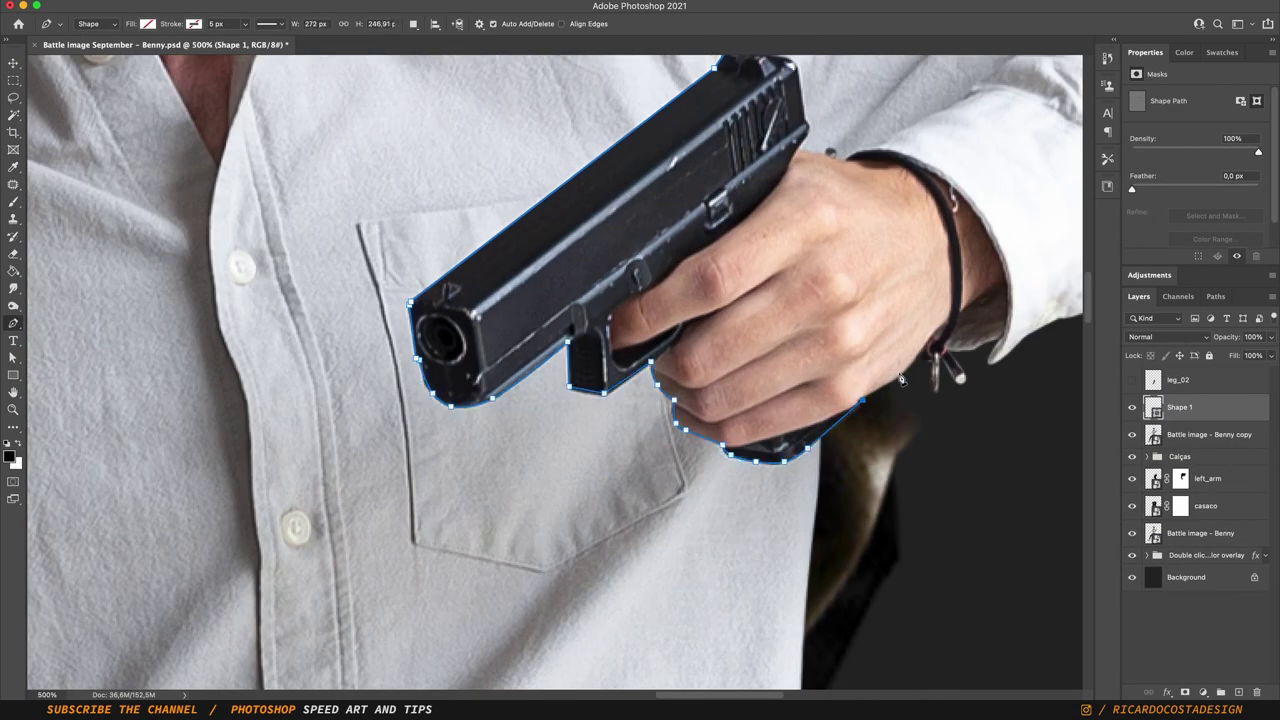
- Rotate the detalhe_braco arm detail into position and move its copy below left_arm
{"action": "key", "text": "ctrl+minus"}
{"action": "key", "text": "ctrl+minus"}
{"action": "key", "text": "ctrl+minus"}
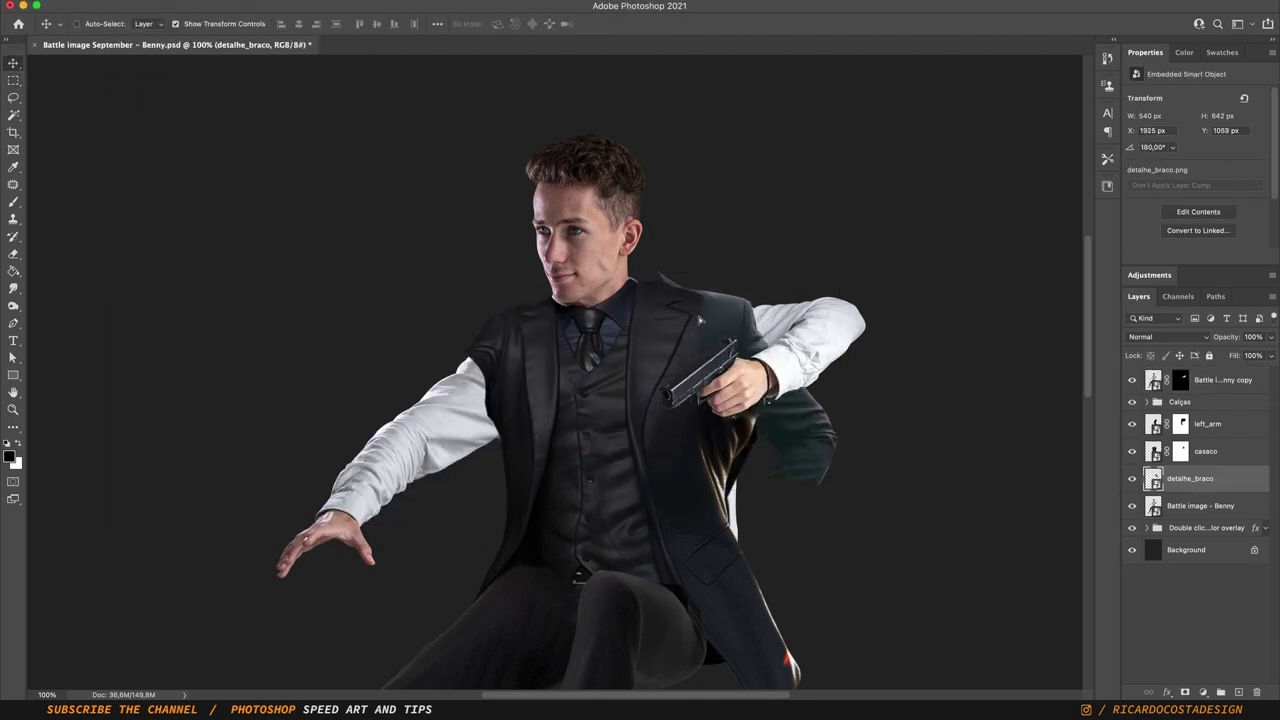
{"action": "key", "text": "ctrl+t"}
{"action": "left_click_drag", "start_coordinate": [890, 300], "coordinate": [903, 340]}
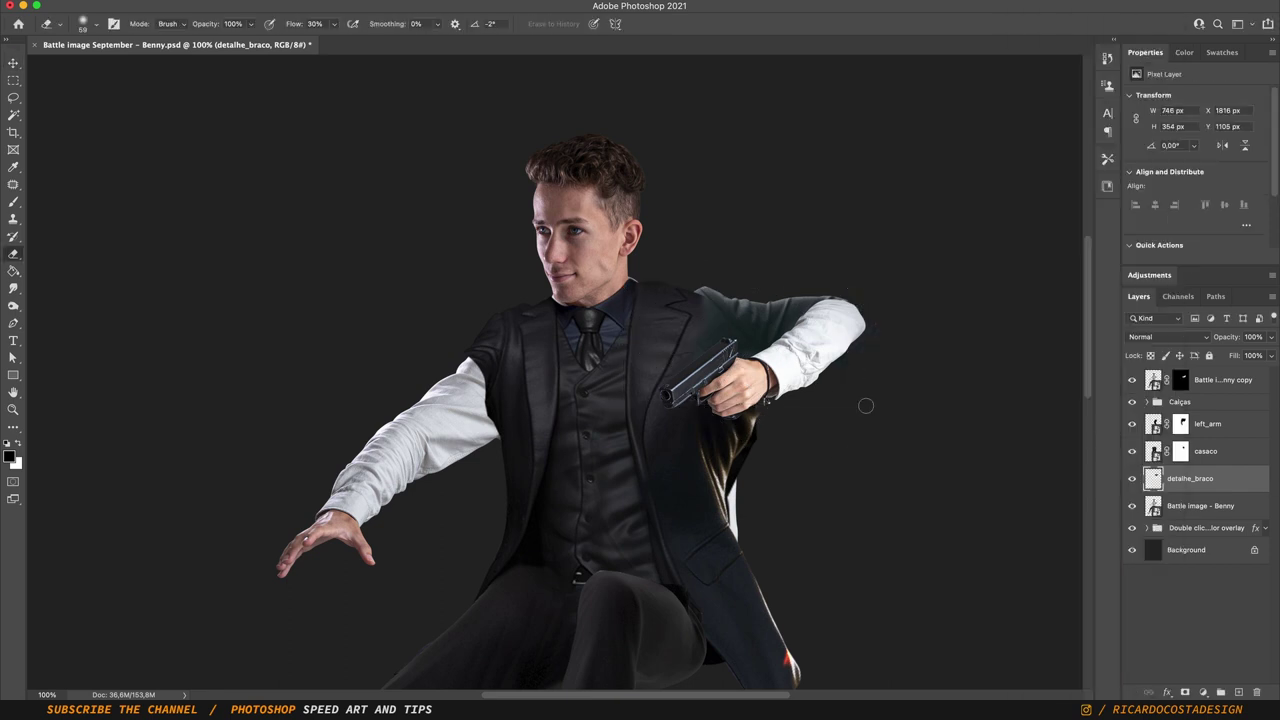
{"action": "left_click_drag", "start_coordinate": [1198, 420], "coordinate": [1198, 416]}
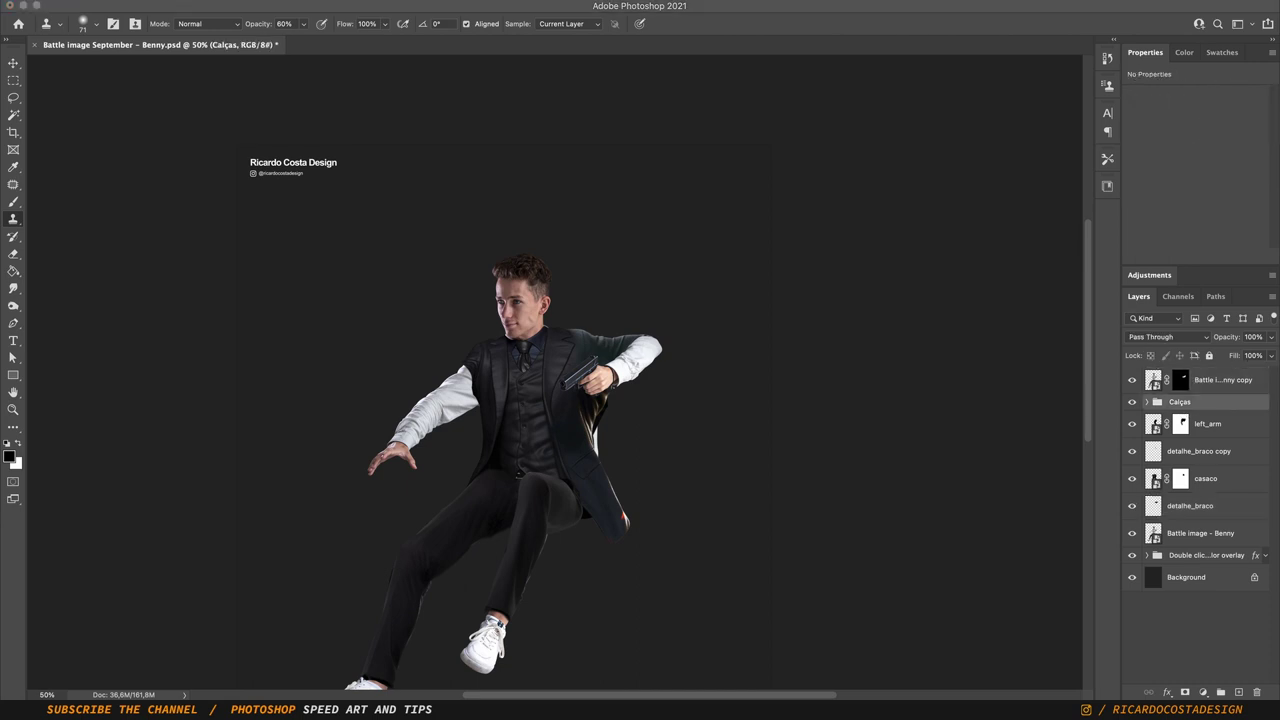
{"action": "left_click", "coordinate": [14, 97]}
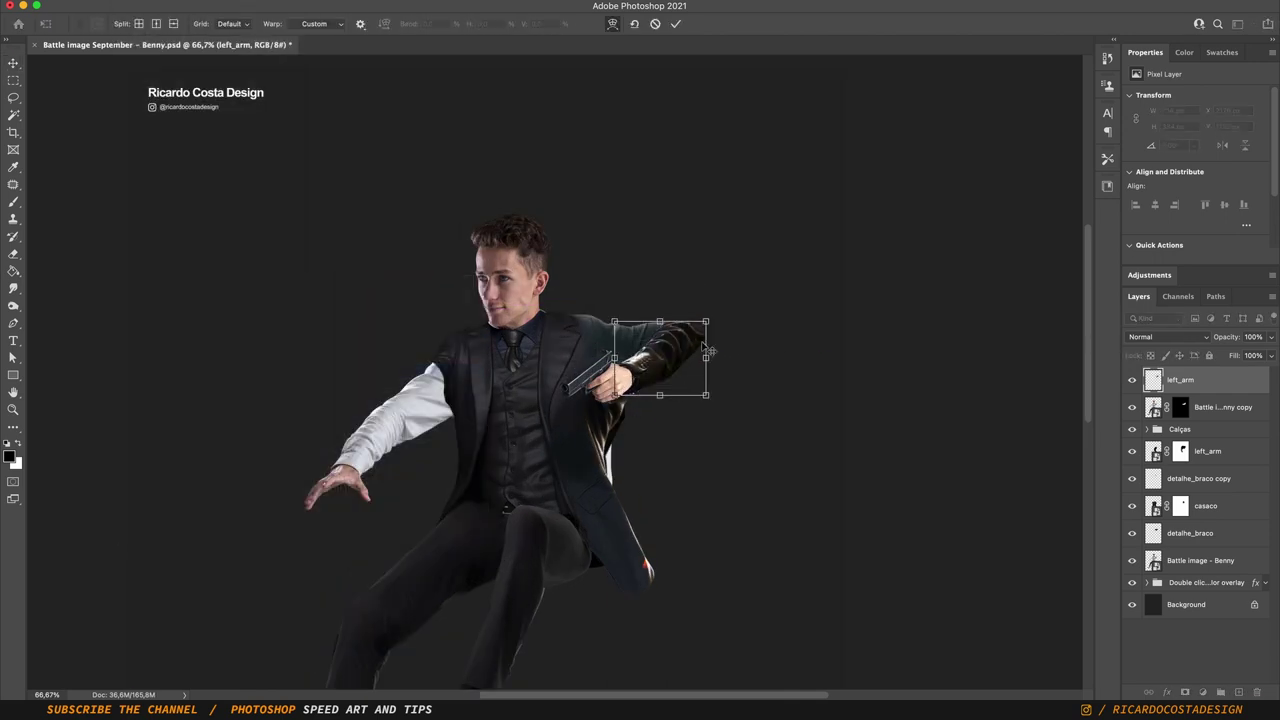
- Resize the sleeve layer to fit the forearm
{"action": "key", "text": "ctrl+t"}
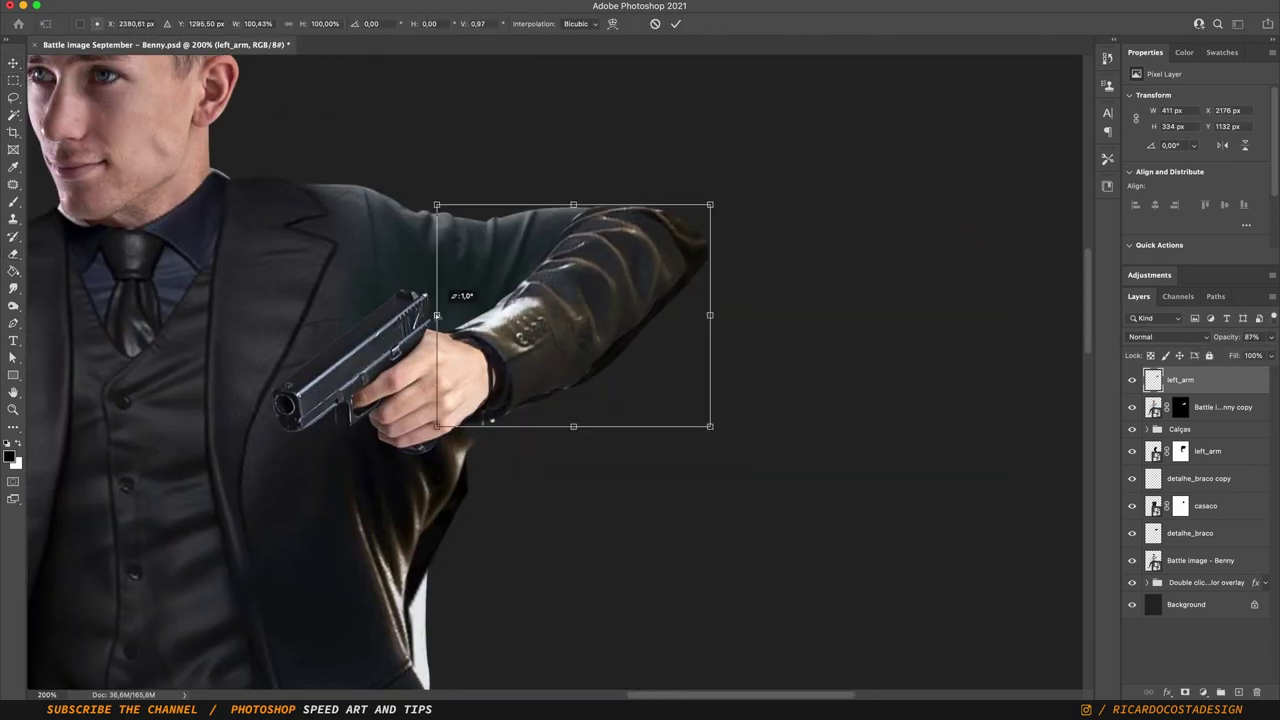
{"action": "left_click_drag", "start_coordinate": [574, 420], "coordinate": [574, 414]}
{"action": "key", "text": "Return"}
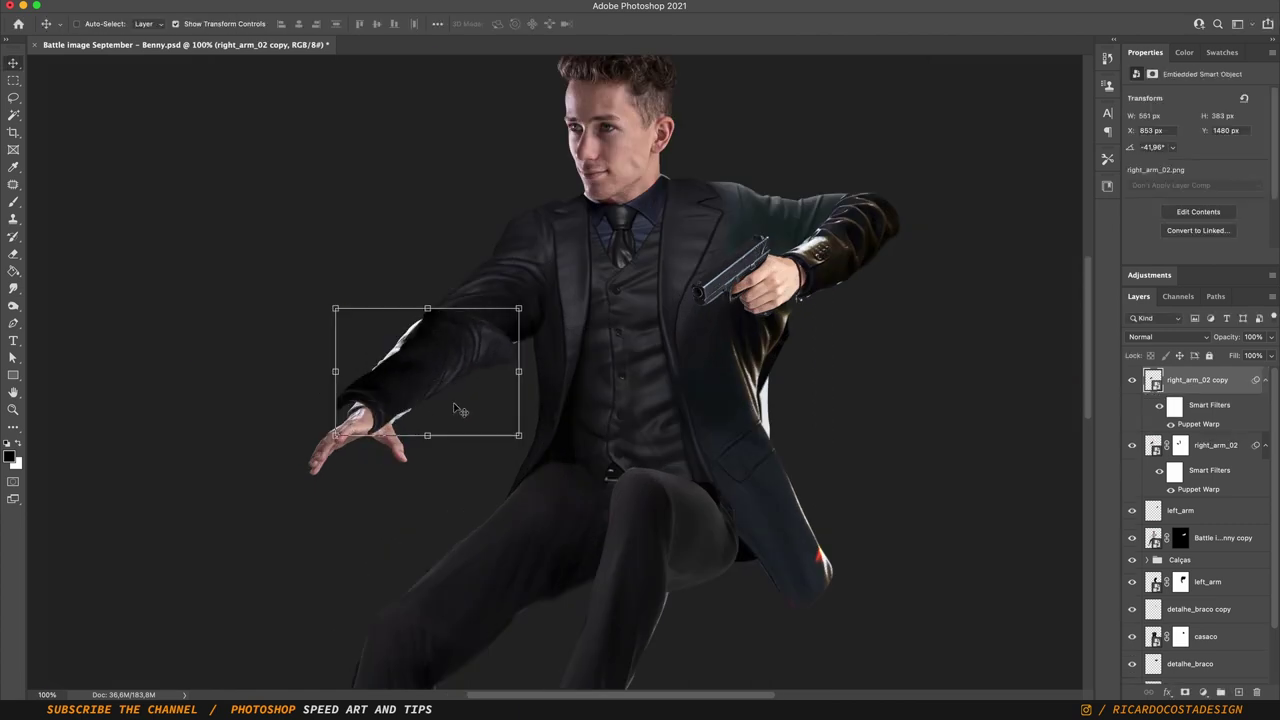
- Nudge right_arm_02 copy, Puppet Warp it along the arm, and set 59% opacity
{"action": "left_click_drag", "start_coordinate": [435, 449], "coordinate": [444, 455]}
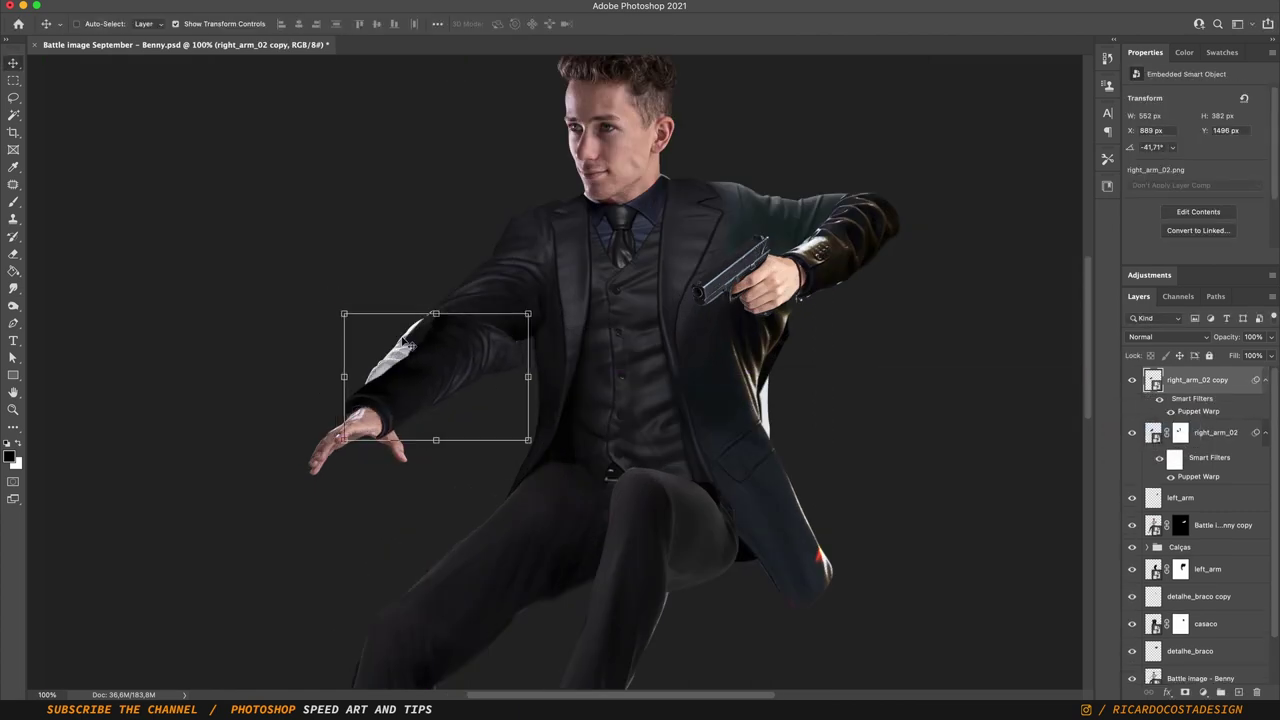
{"action": "left_click", "coordinate": [140, 3]}
{"action": "left_click", "coordinate": [158, 247]}
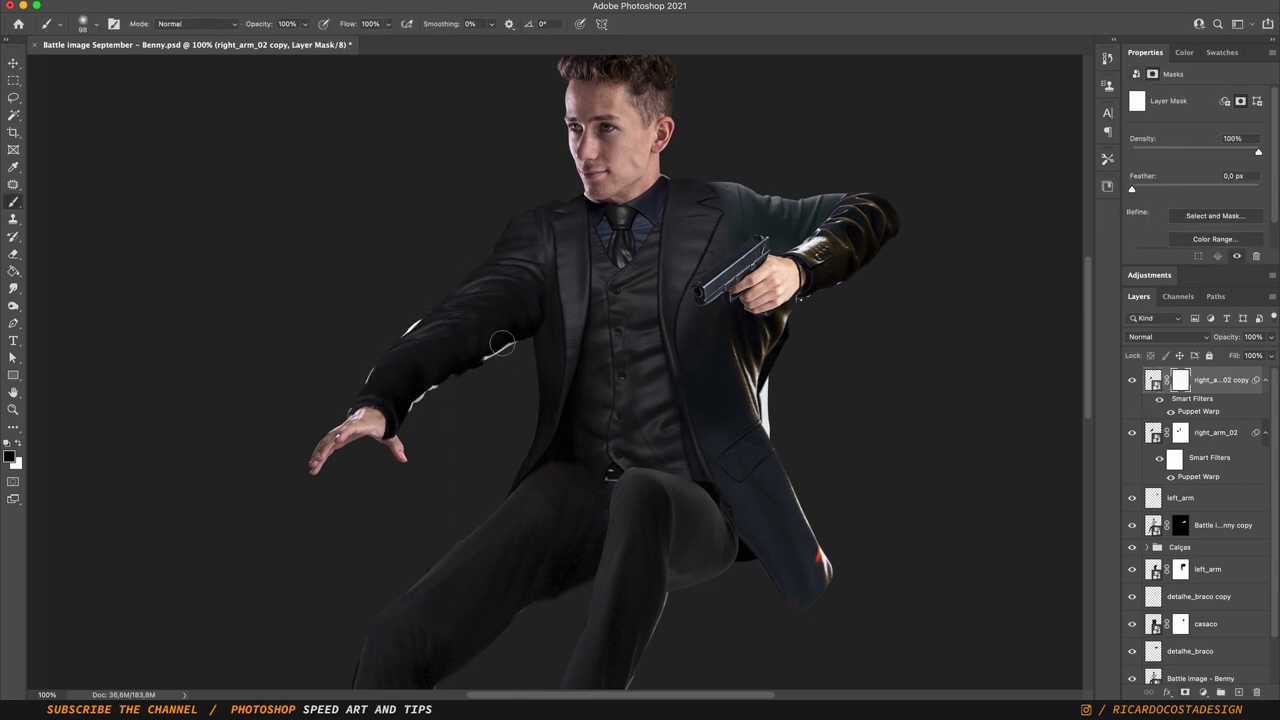
{"action": "type", "text": "59"}
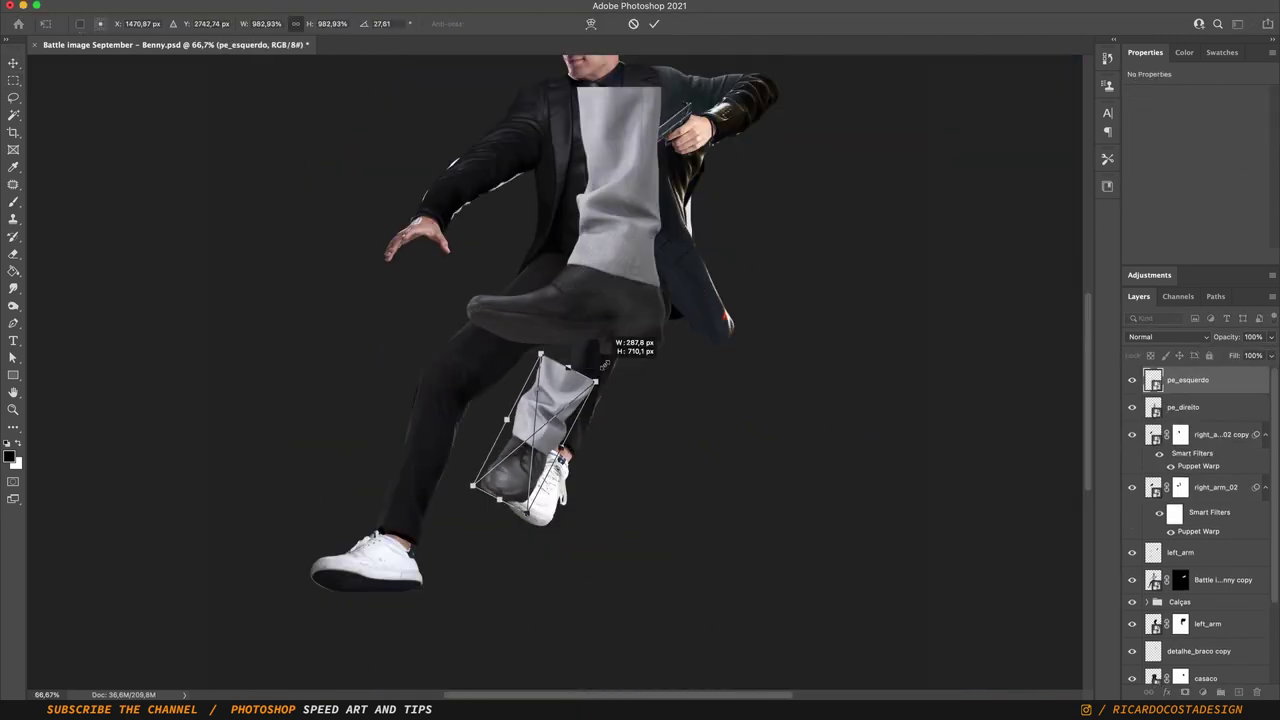
- Shrink and rotate the pe_esquerdo and pe_direito shoe overlays onto both feet
{"action": "left_click_drag", "start_coordinate": [604, 364], "coordinate": [557, 548]}
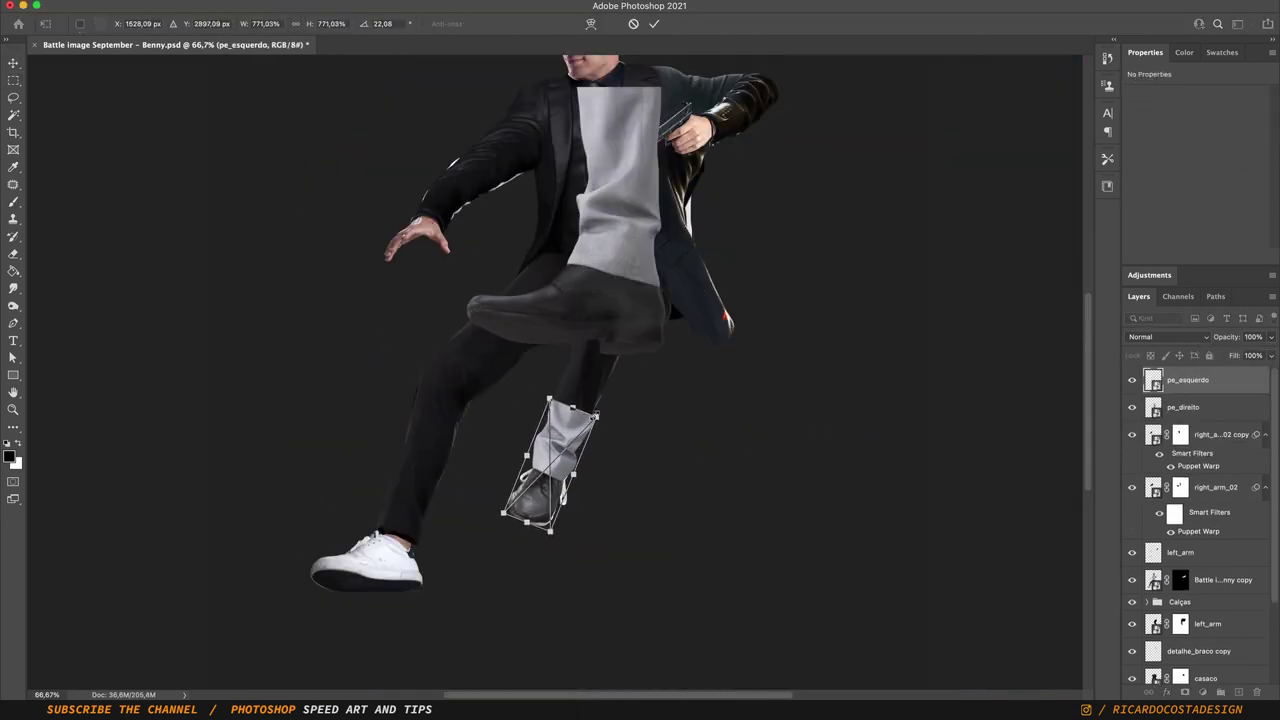
{"action": "left_click", "coordinate": [1194, 410]}
{"action": "key", "text": "ctrl+t"}
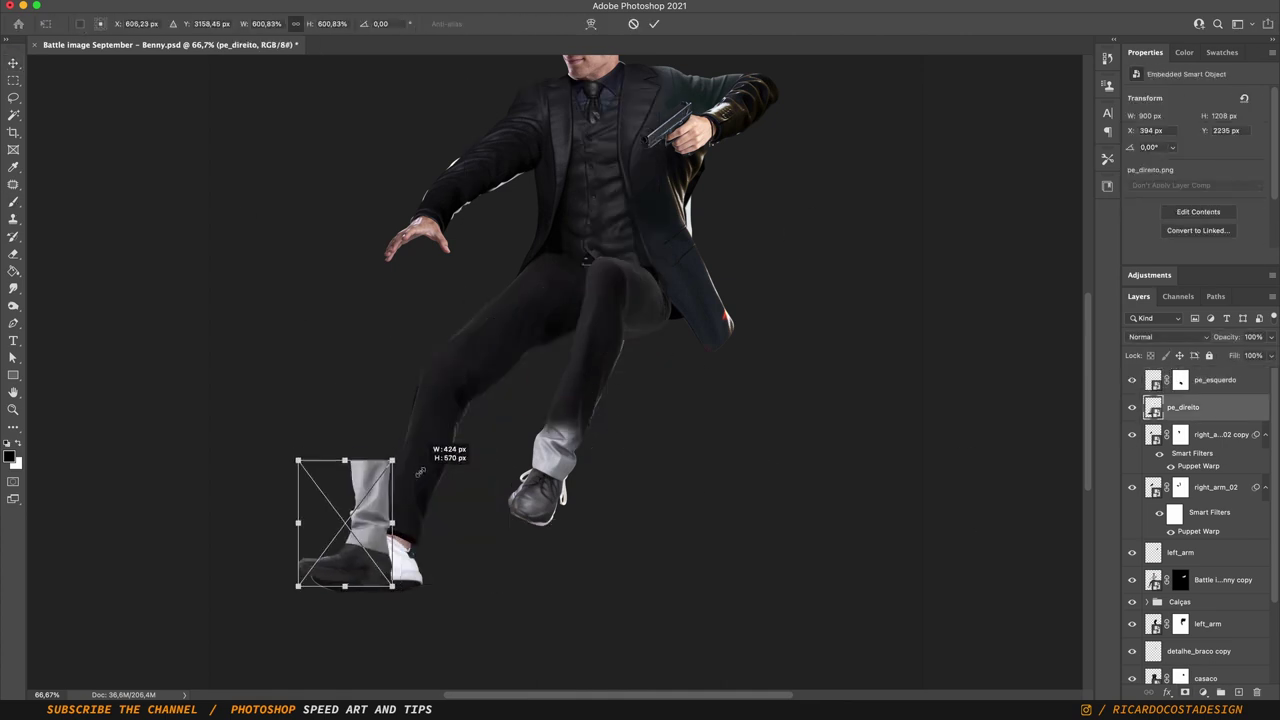
{"action": "left_click_drag", "start_coordinate": [430, 440], "coordinate": [452, 460]}
{"action": "left_click_drag", "start_coordinate": [352, 594], "coordinate": [345, 570]}
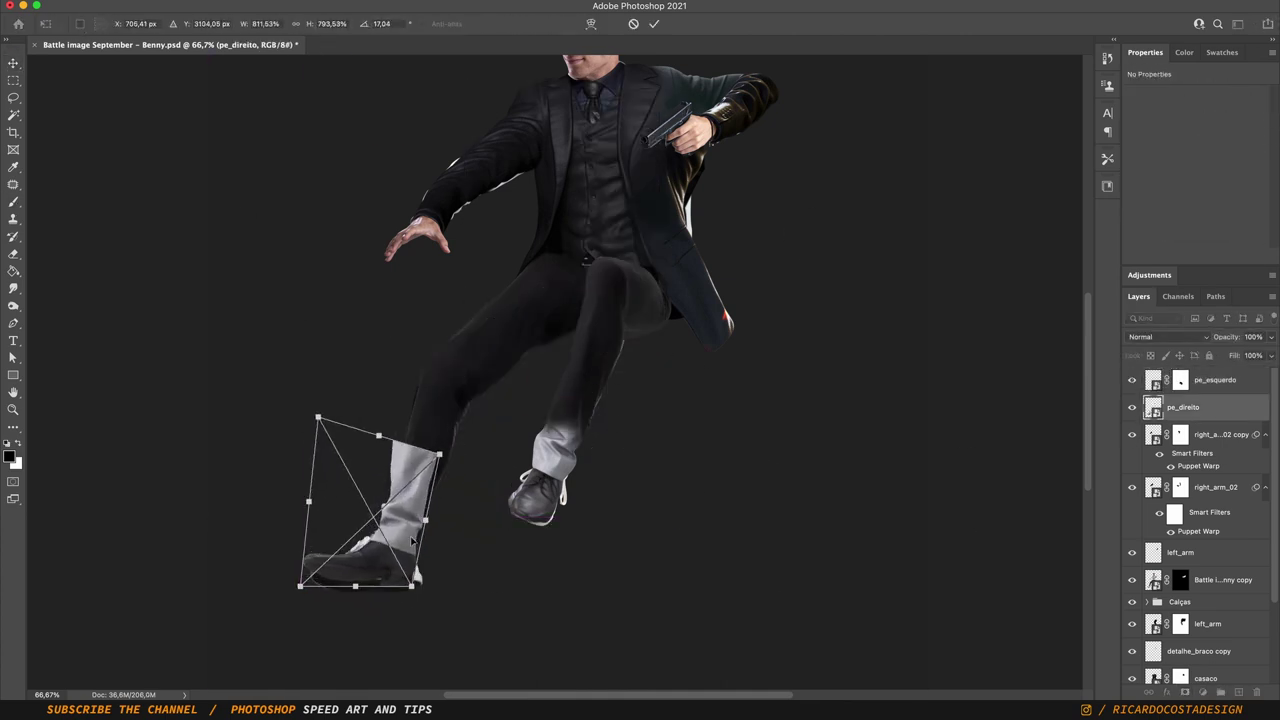
{"action": "key", "text": "Return"}
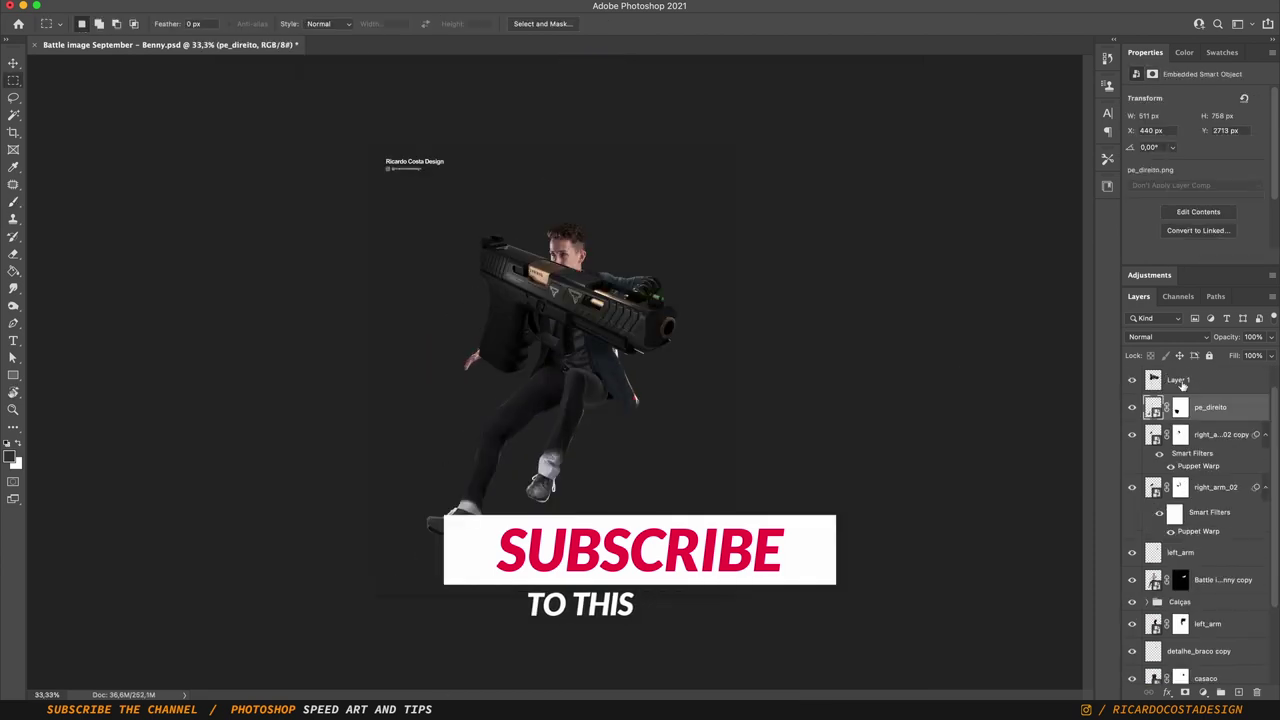
- Rotate the pistol into the hand, move it below left_arm, and lower its opacity to align
{"action": "scroll", "coordinate": [658, 405], "scroll_direction": "up", "scroll_amount": 10}
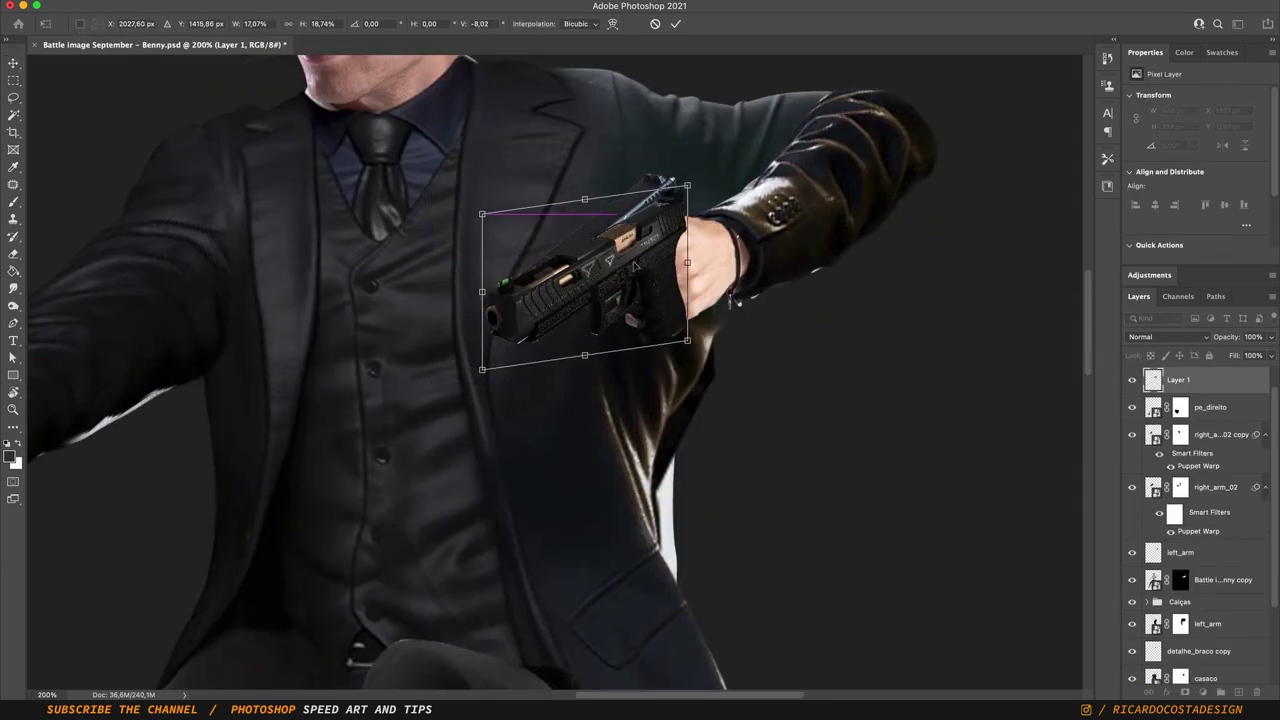
{"action": "mouse_move", "coordinate": [480, 250]}
{"action": "left_mouse_down"}
{"action": "mouse_move", "coordinate": [491, 296]}
{"action": "mouse_move", "coordinate": [480, 250]}
{"action": "left_mouse_up"}
{"action": "key", "text": "Return"}
{"action": "left_click_drag", "start_coordinate": [1178, 380], "coordinate": [1180, 543]}
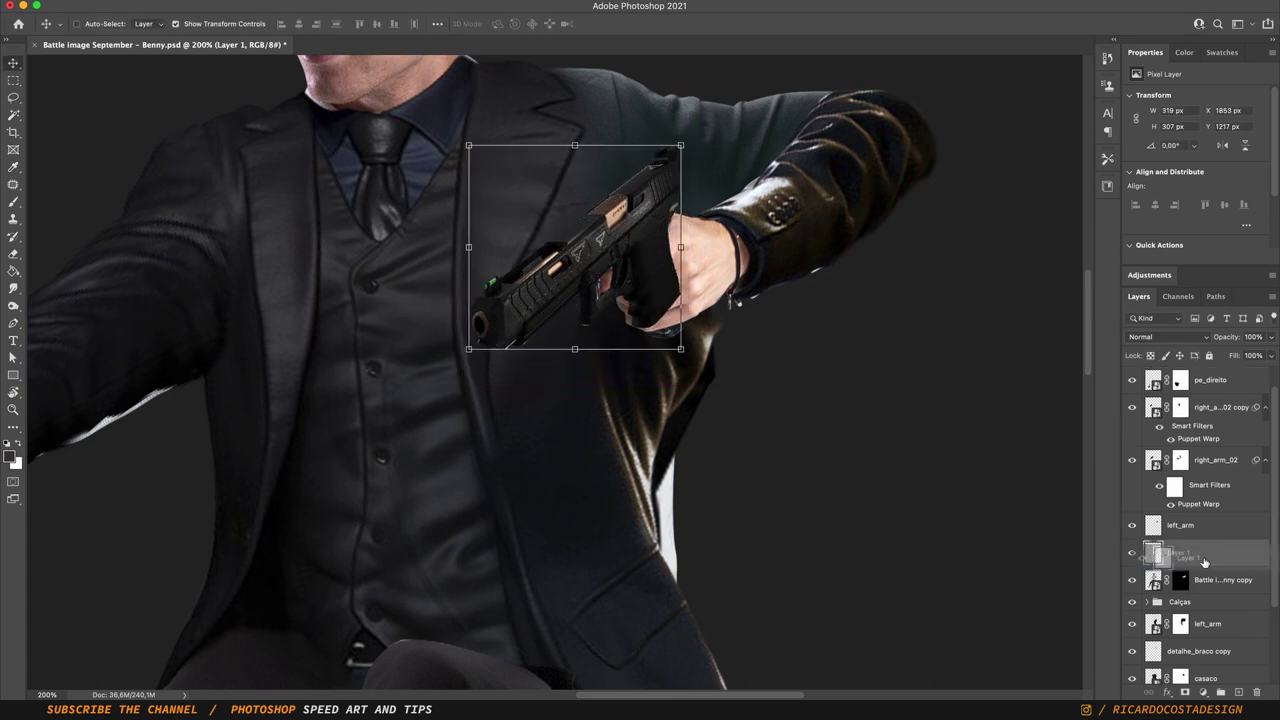
{"action": "key", "text": "8"}
{"action": "key", "text": "4"}
{"action": "key", "text": "ctrl+t"}
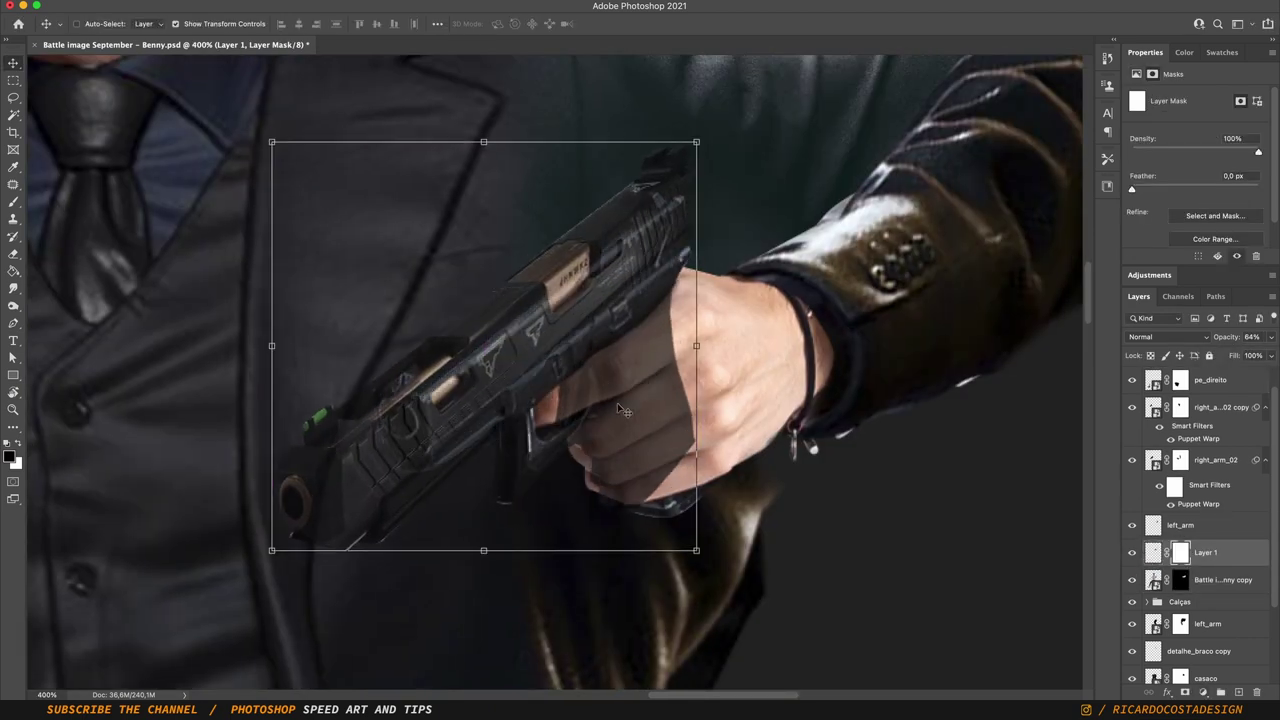
{"action": "left_click_drag", "start_coordinate": [720, 520], "coordinate": [710, 490]}
{"action": "key", "text": "Return"}
- Mask the pistol where the fingers overlap using a Polygonal Lasso around the hand
{"action": "left_click", "coordinate": [13, 97]}
{"action": "left_click", "coordinate": [64, 110]}
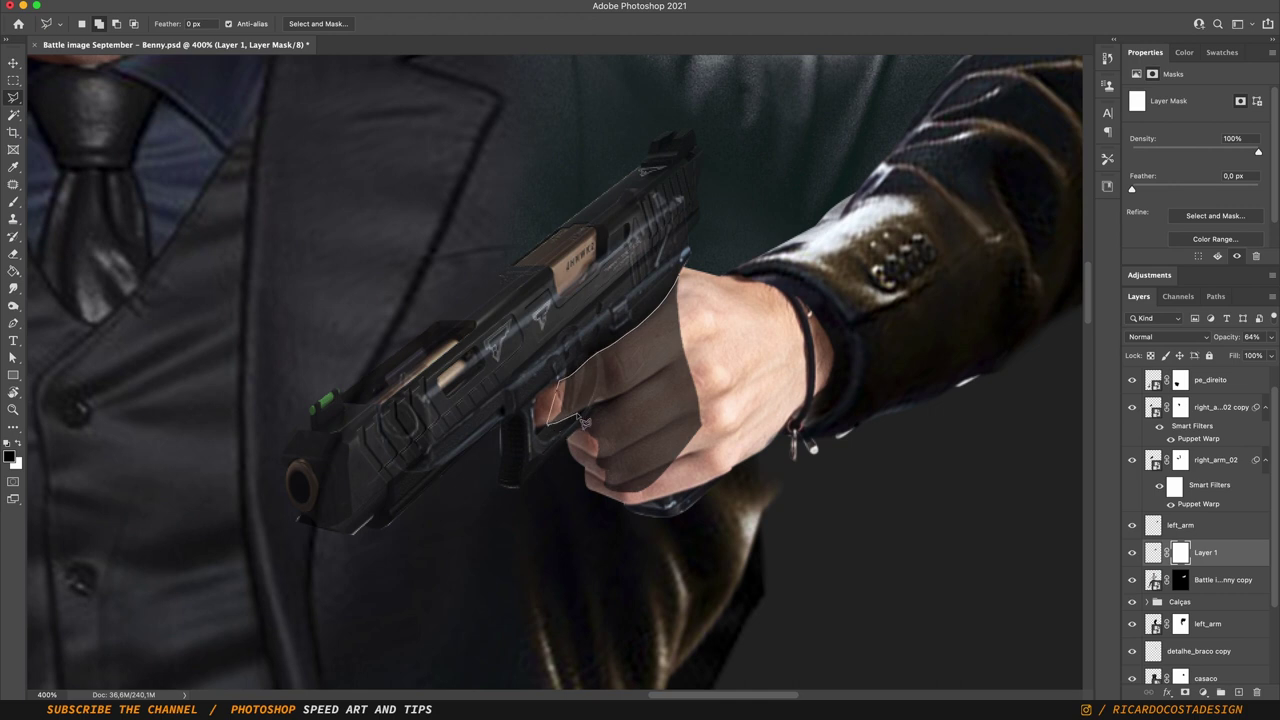
{"action": "double_click", "coordinate": [745, 300]}
{"action": "key", "text": "0"}
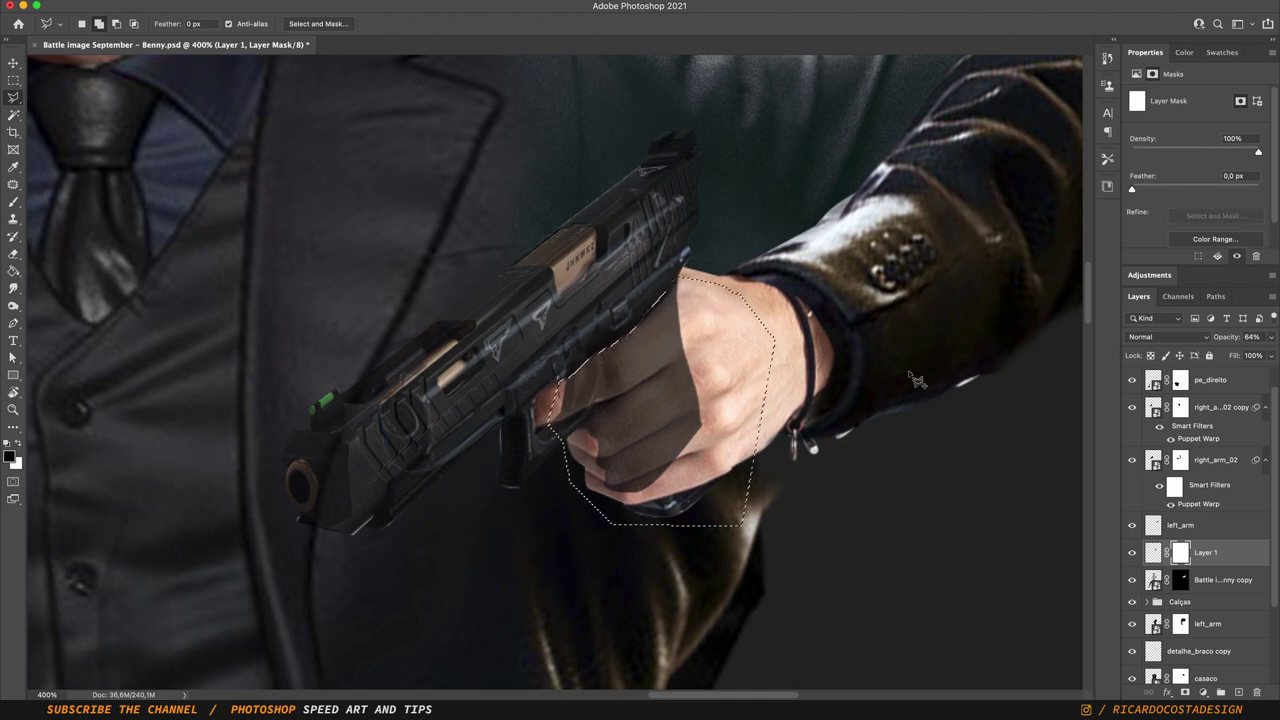
{"action": "key", "text": "ctrl+minus"}
{"action": "key", "text": "ctrl+minus"}
{"action": "key", "text": "ctrl+minus"}
{"action": "key", "text": "ctrl+d"}
{"action": "key", "text": "m"}
{"action": "key", "text": "ctrl+minus"}
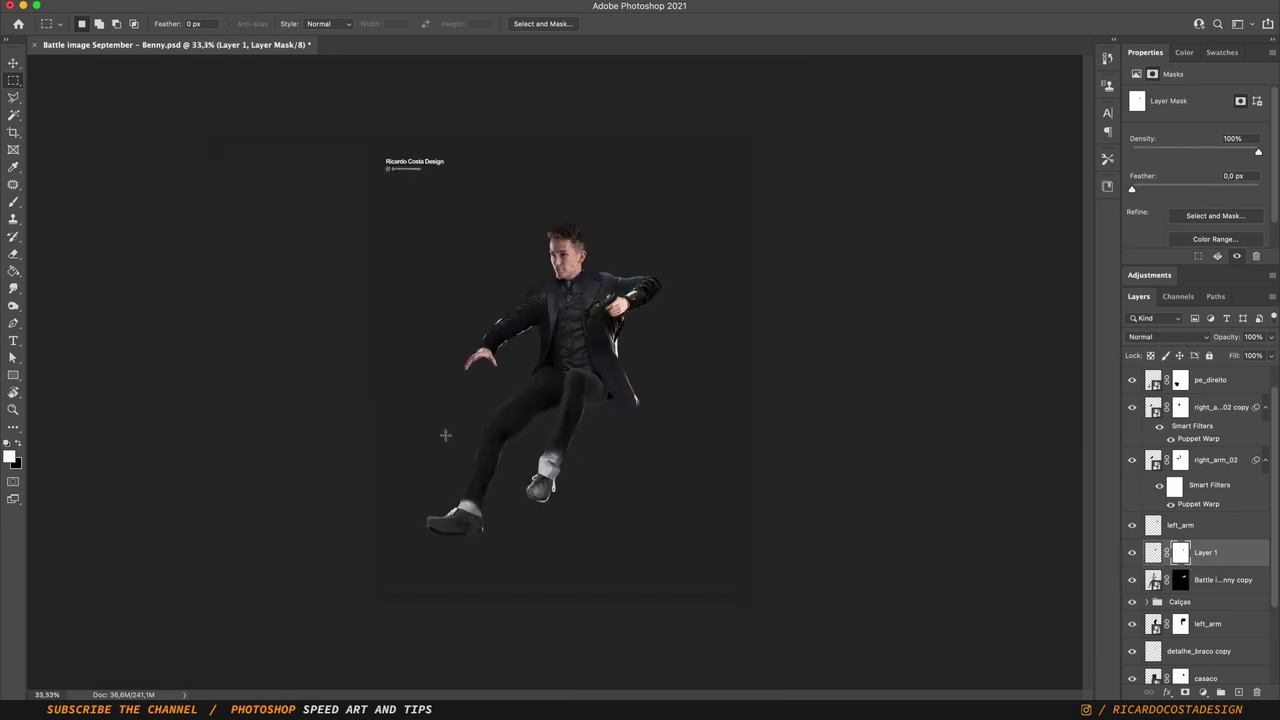
{"action": "left_click", "coordinate": [446, 435], "text": "ctrl"}
{"action": "key", "text": "l"}
{"action": "key", "text": "ctrl+plus"}
- Outline the area around the outstretched arm with a polygonal selection and erase it
{"action": "left_click", "coordinate": [514, 106]}
{"action": "left_click", "coordinate": [420, 165]}
{"action": "left_click", "coordinate": [290, 380]}
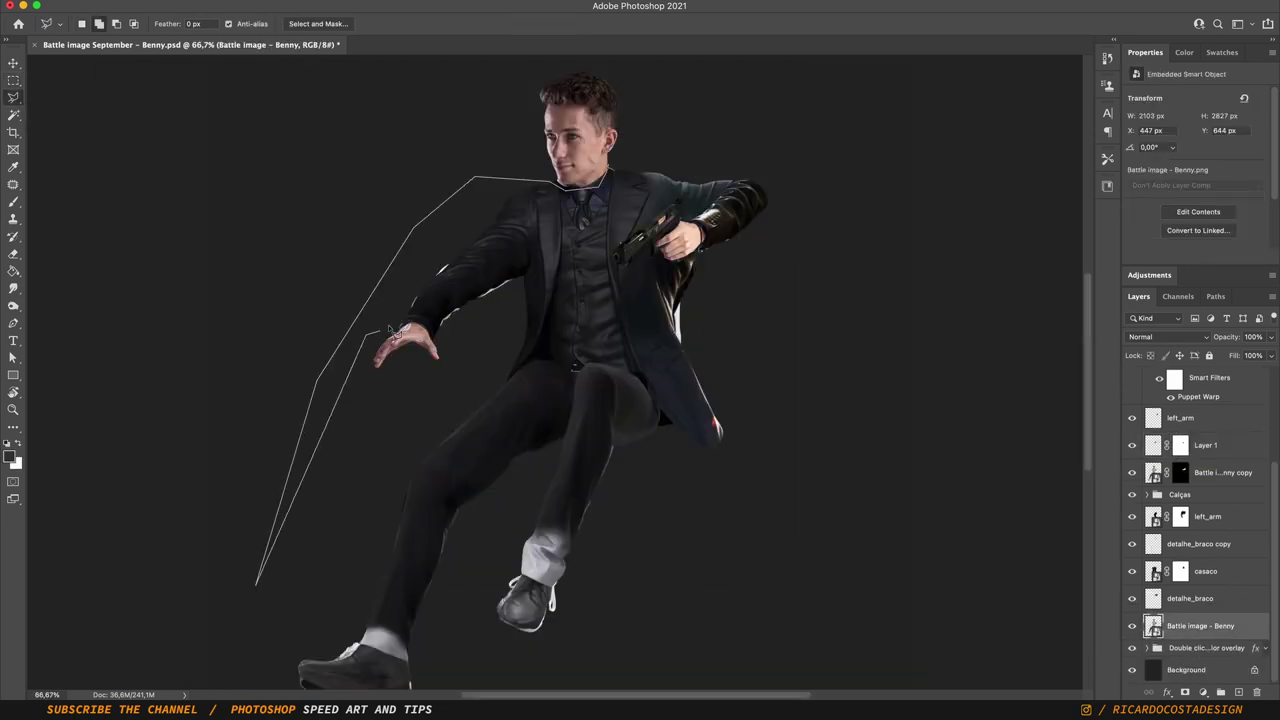
{"action": "key", "text": "ctrl+plus"}
{"action": "left_click", "coordinate": [352, 338]}
{"action": "key", "text": "ctrl+minus"}
{"action": "key", "text": "ctrl+minus"}
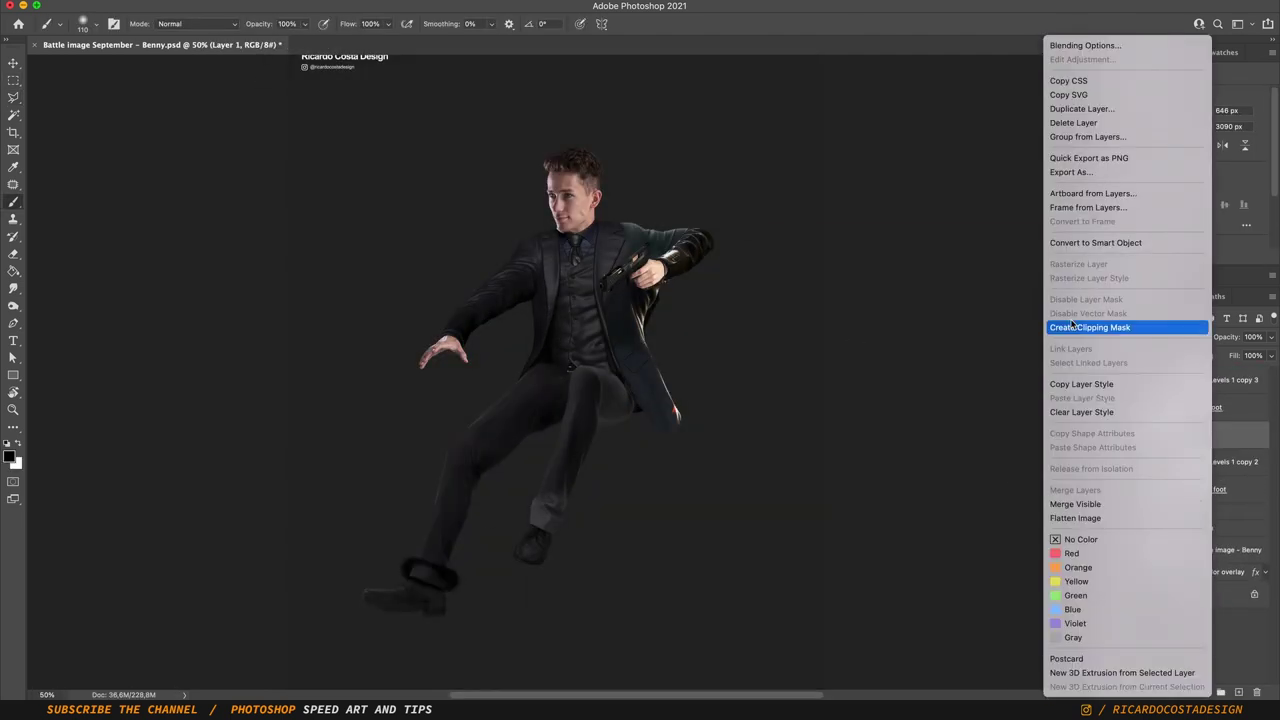
{"action": "key", "text": "e"}
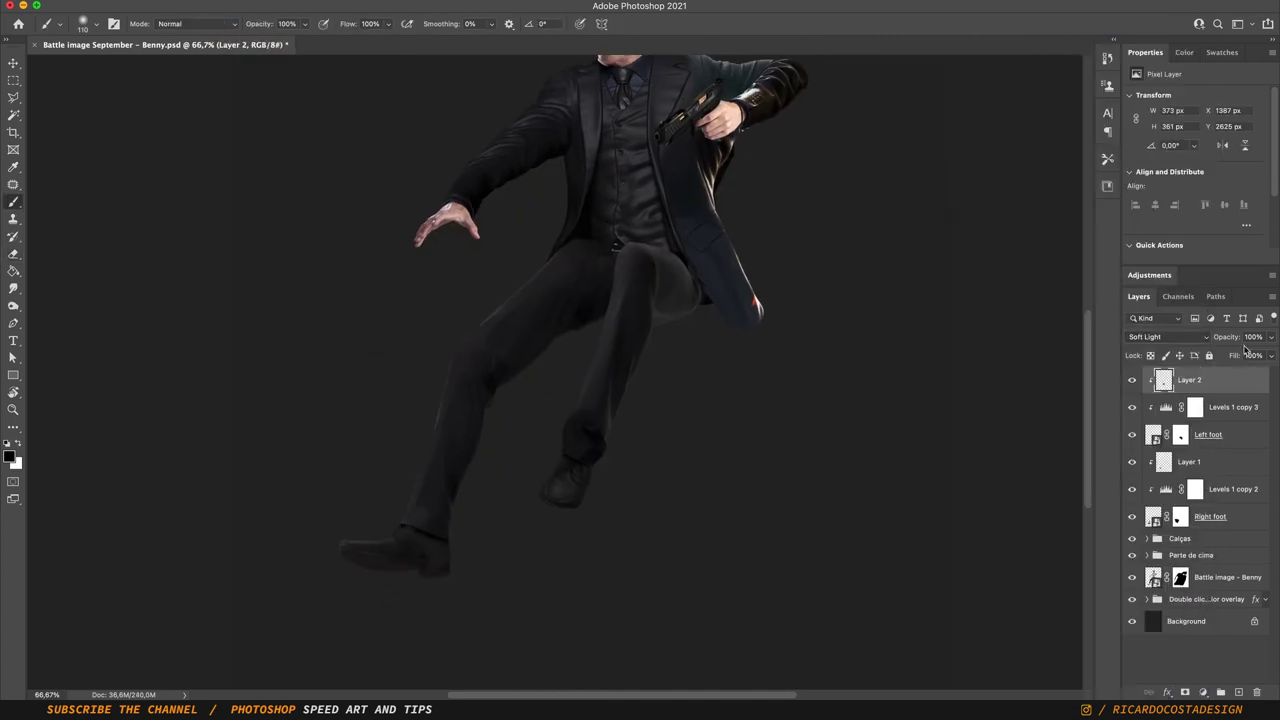
- Set Layer 2 shoe shading to 73% opacity and clip a Levels adjustment to casaco
{"action": "left_click_drag", "start_coordinate": [1271, 337], "coordinate": [1254, 358]}
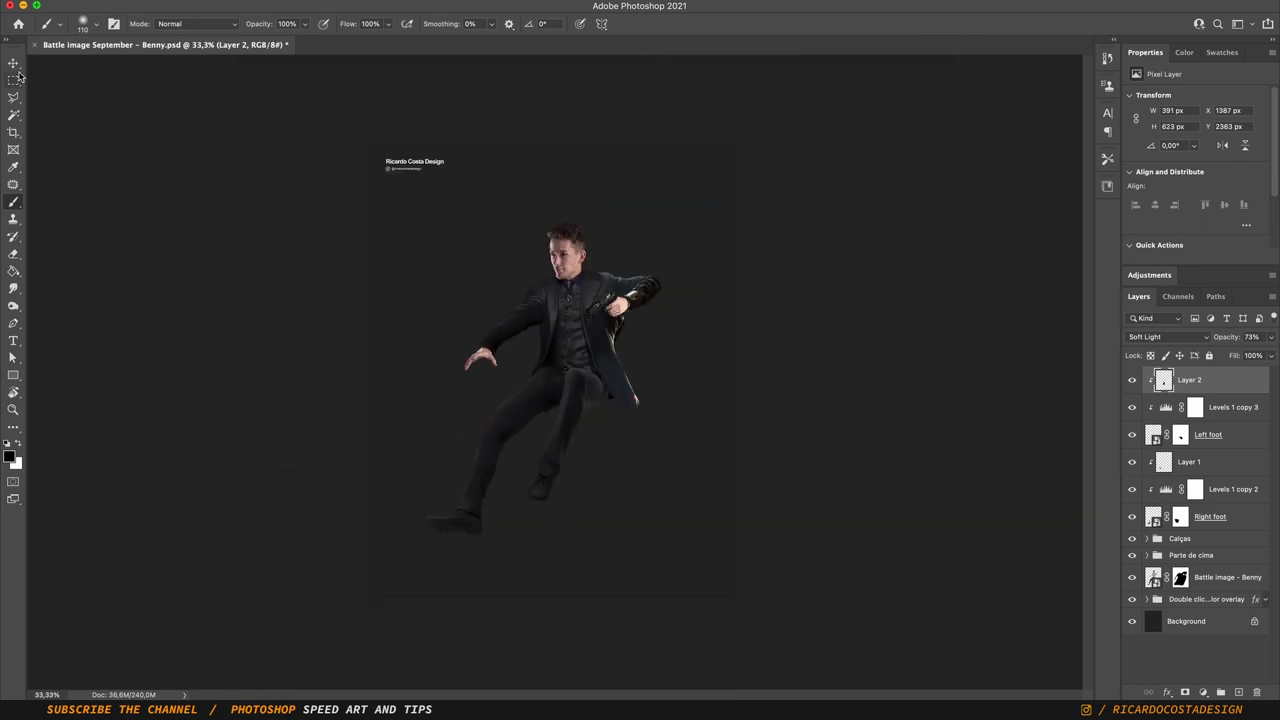
{"action": "left_click", "coordinate": [1146, 408]}
{"action": "left_click", "coordinate": [1200, 593]}
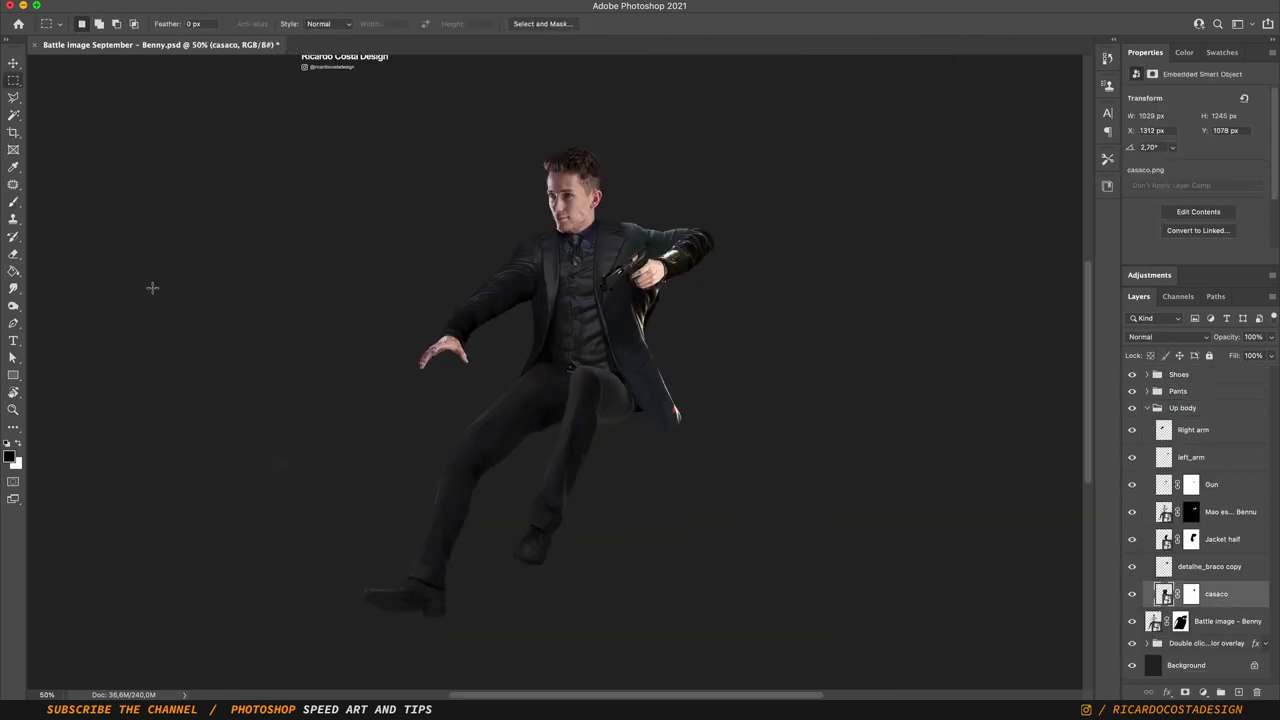
{"action": "left_click", "coordinate": [1203, 692]}
{"action": "left_click", "coordinate": [1190, 457]}
{"action": "left_click", "coordinate": [1216, 632], "text": "alt"}
{"action": "key", "text": "b"}
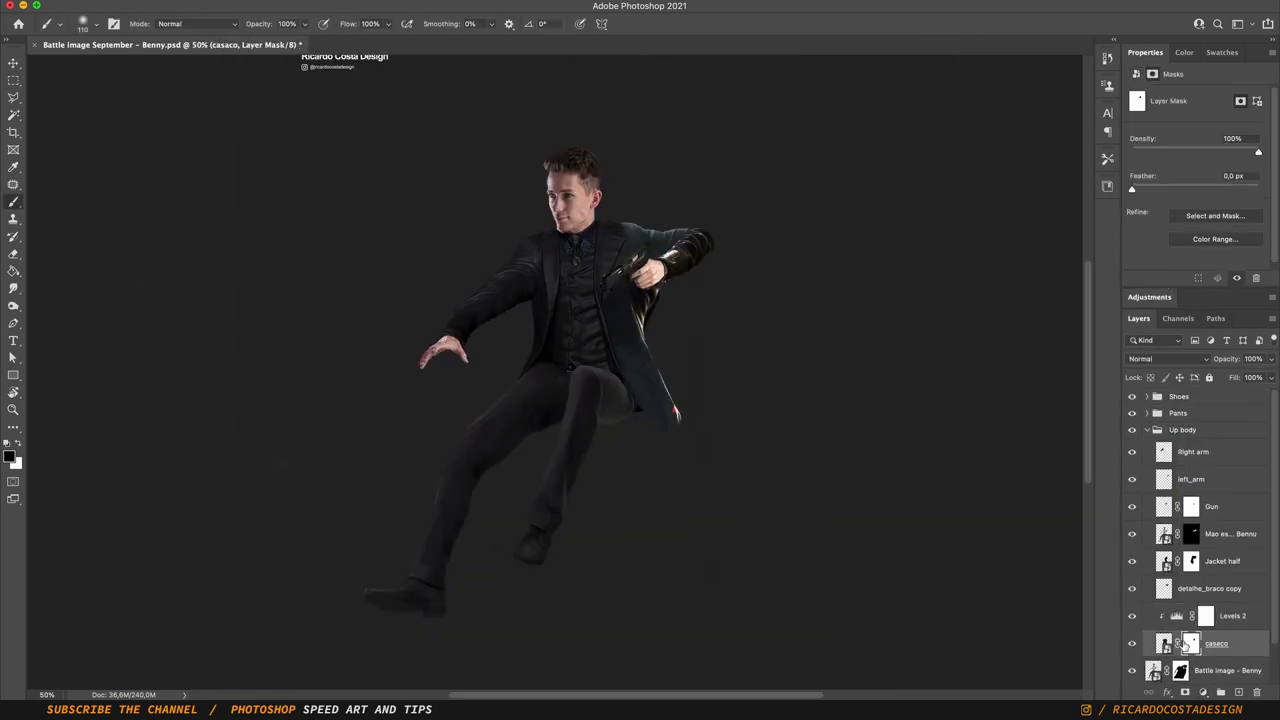
{"action": "key", "text": "l"}
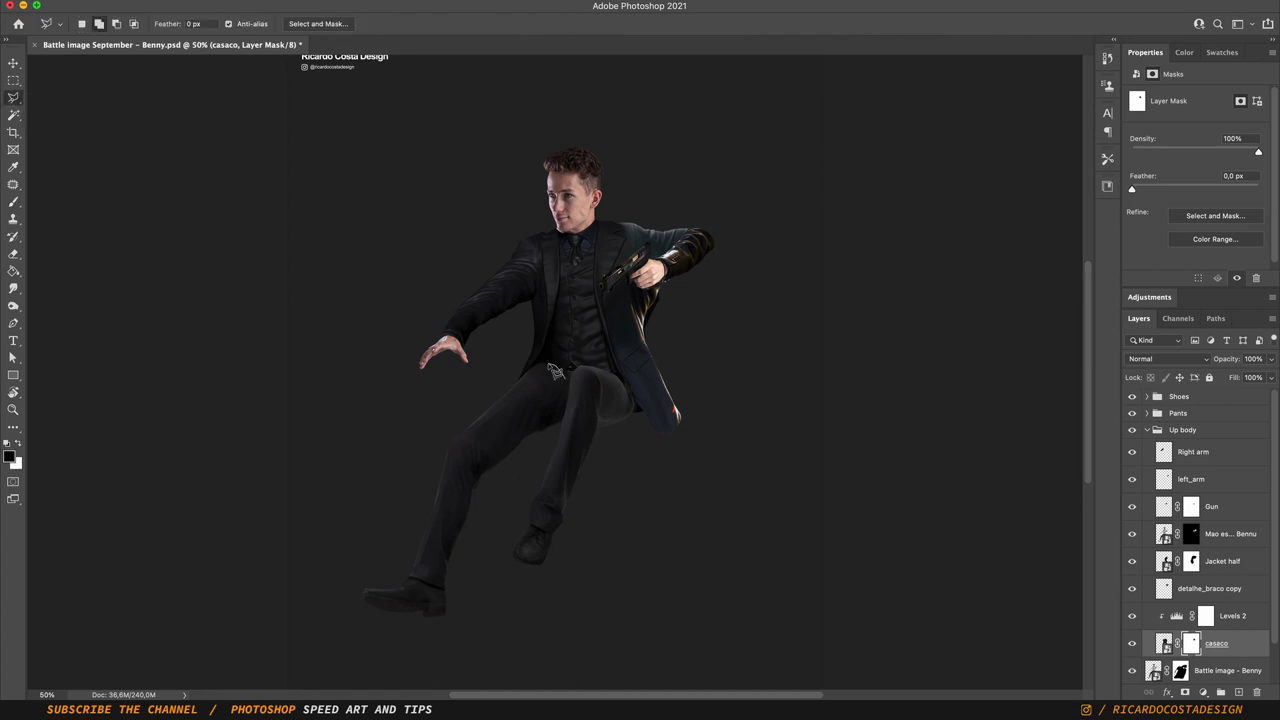
{"action": "key", "text": "b"}
{"action": "key", "text": "m"}
- Darken detalhe_braco copy with Levels output 146, left_arm with 165, and desaturate the right arm
{"action": "left_click", "coordinate": [1140, 590]}
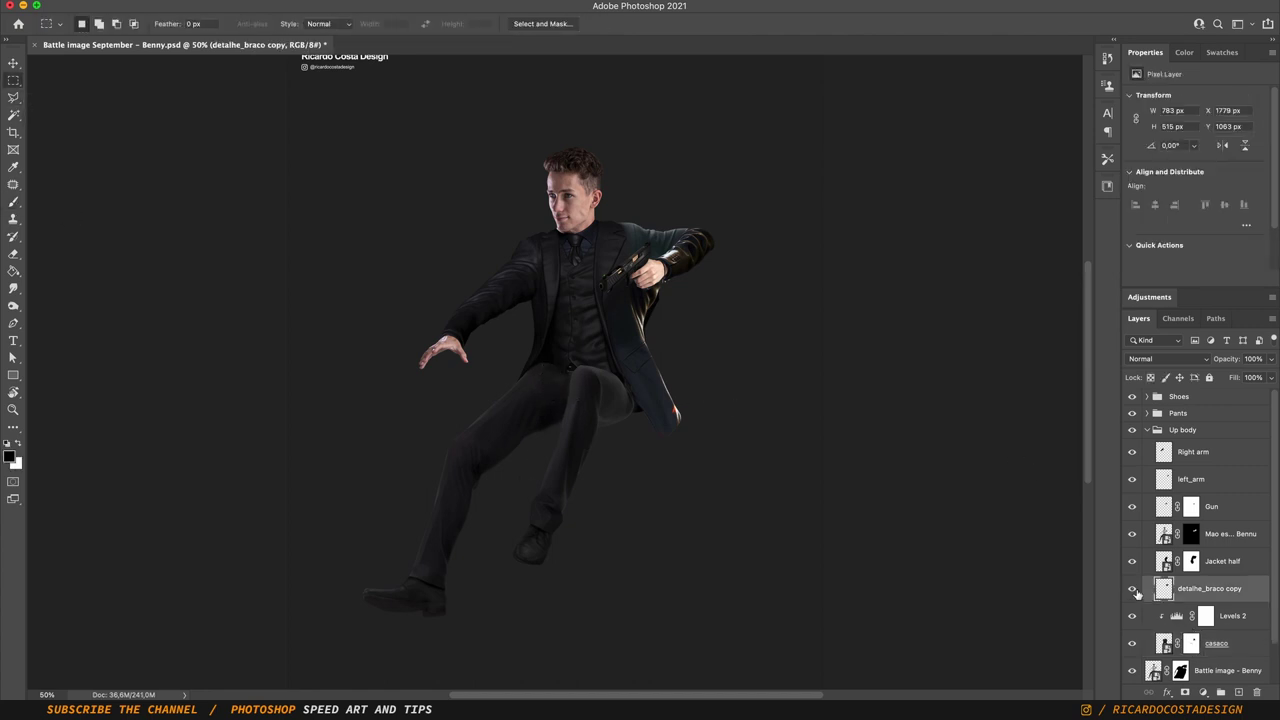
{"action": "left_click", "coordinate": [1203, 692]}
{"action": "left_click", "coordinate": [1225, 452]}
{"action": "left_click_drag", "start_coordinate": [1261, 231], "coordinate": [1214, 234]}
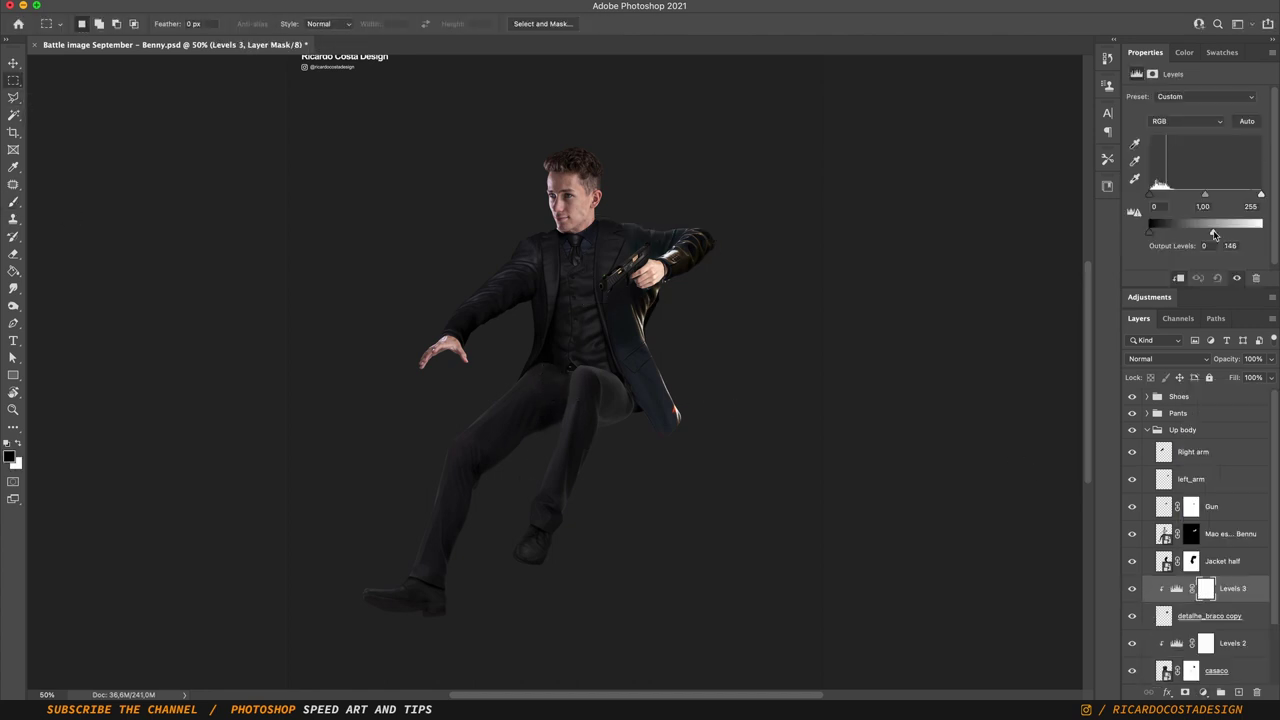
{"action": "left_click_drag", "start_coordinate": [1232, 588], "coordinate": [1230, 492]}
{"action": "left_click", "coordinate": [1191, 533]}
{"action": "left_click", "coordinate": [1190, 479]}
{"action": "left_click_drag", "start_coordinate": [1194, 232], "coordinate": [1221, 232]}
{"action": "key", "text": "b"}
{"action": "left_click_drag", "start_coordinate": [1194, 172], "coordinate": [1173, 174]}
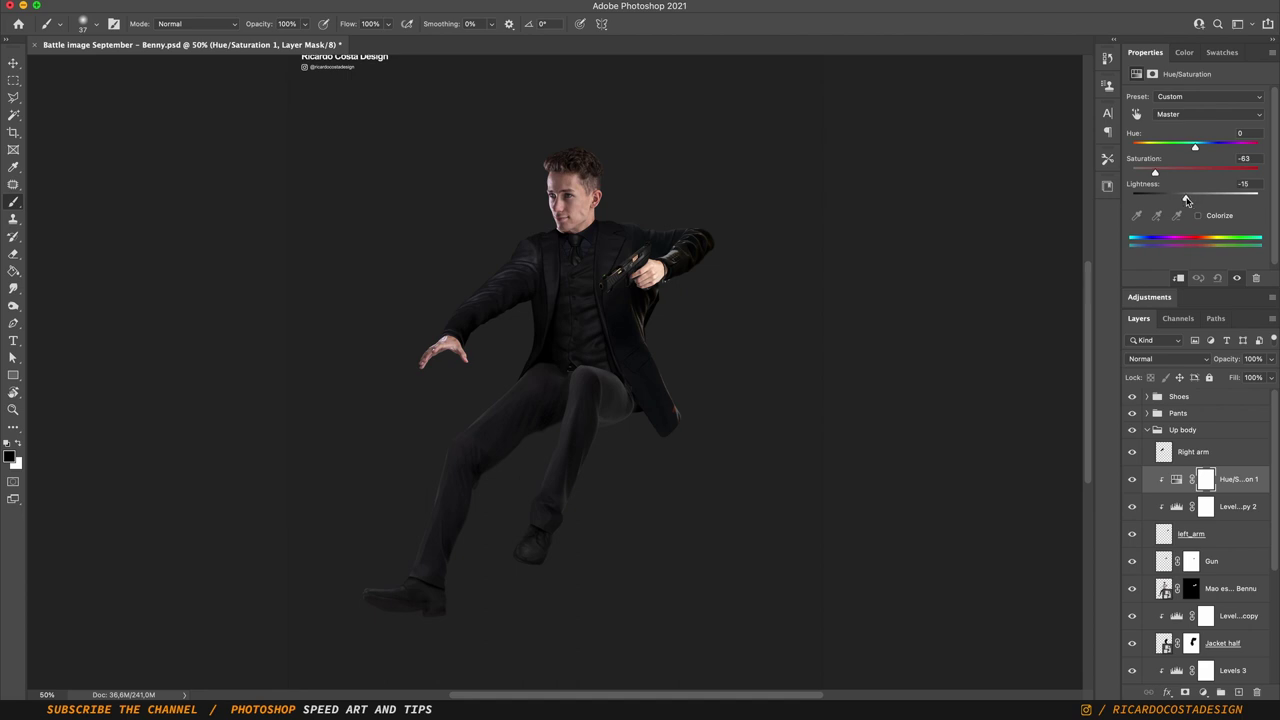
- Darken the Pants to output white 87 and clip a darkening Levels to the base photo
{"action": "left_click", "coordinate": [1146, 429]}
{"action": "left_click", "coordinate": [1232, 462]}
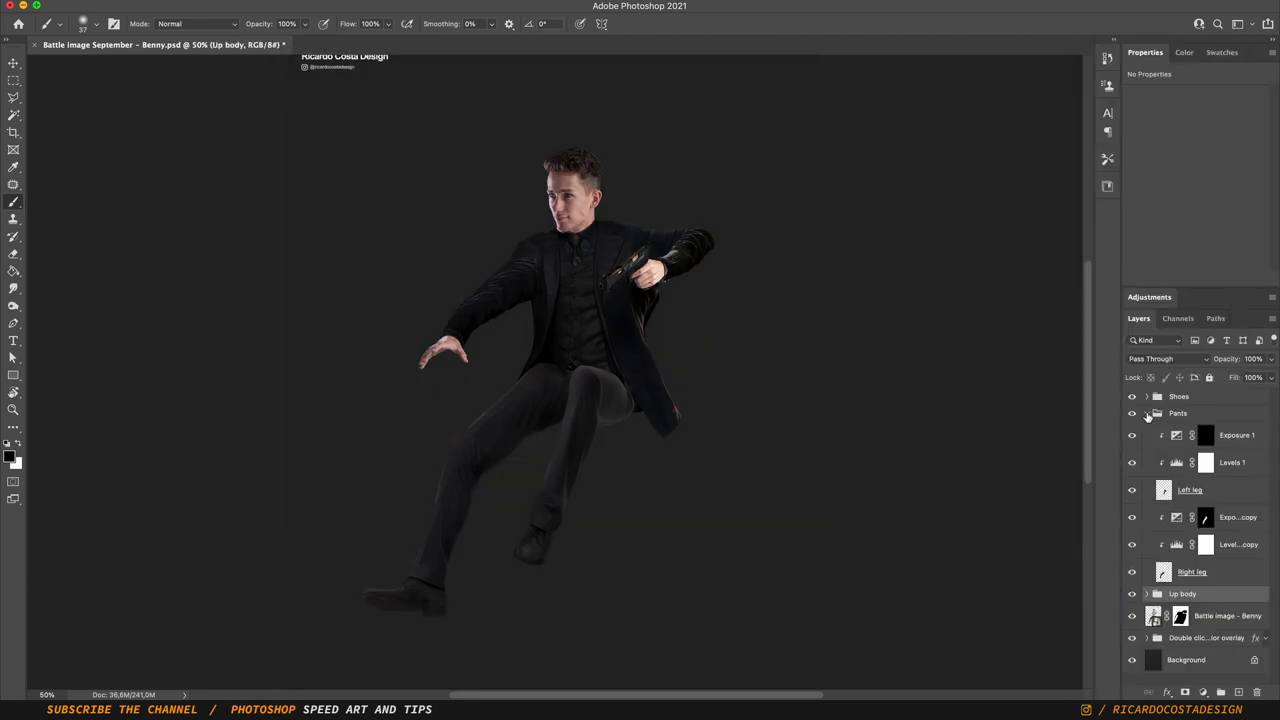
{"action": "mouse_move", "coordinate": [1230, 232]}
{"action": "left_mouse_down"}
{"action": "mouse_move", "coordinate": [1179, 233]}
{"action": "mouse_move", "coordinate": [1202, 233]}
{"action": "left_mouse_up"}
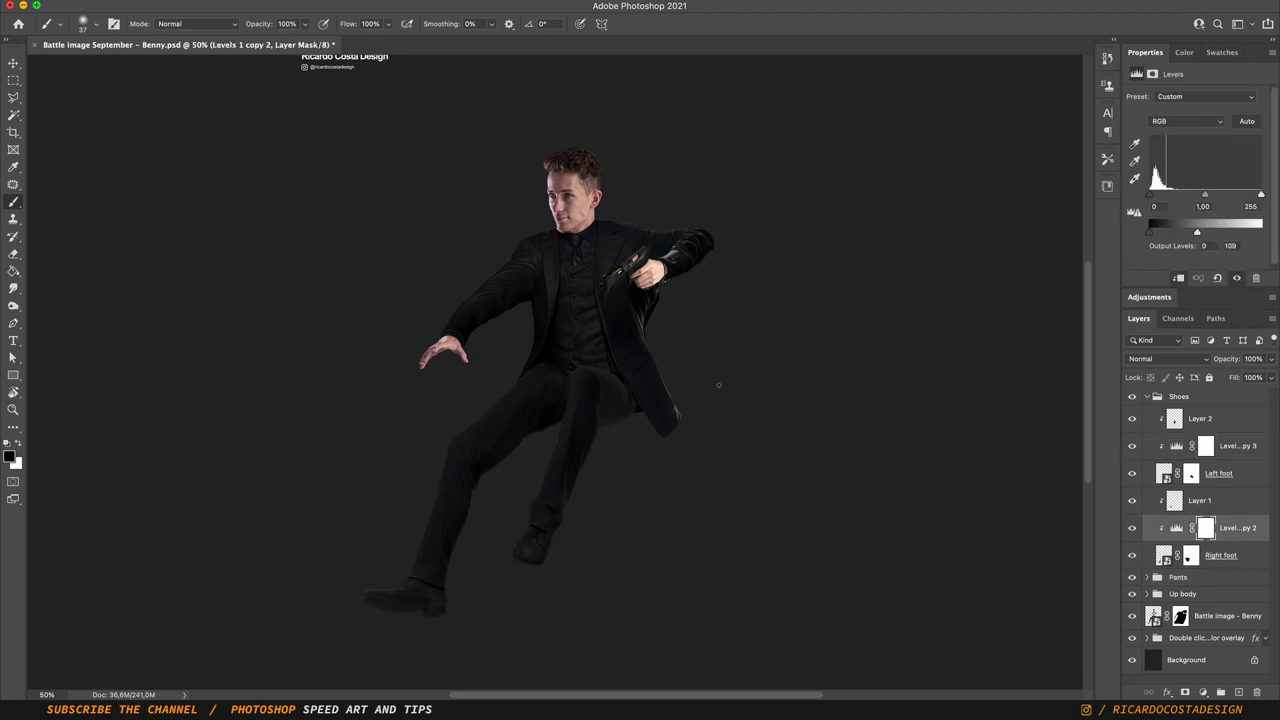
{"action": "left_click", "coordinate": [1227, 451]}
{"action": "left_click", "coordinate": [1203, 692]}
{"action": "left_click", "coordinate": [1210, 455]}
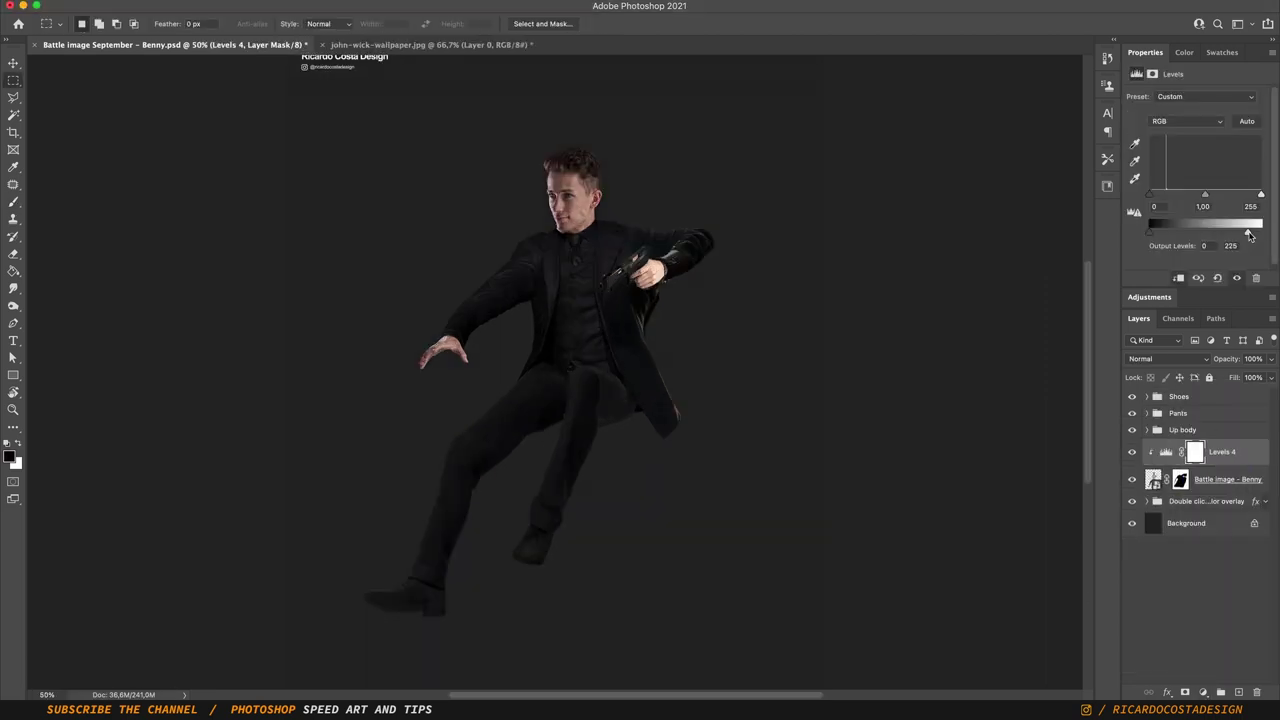
{"action": "left_click_drag", "start_coordinate": [1248, 233], "coordinate": [1240, 233]}
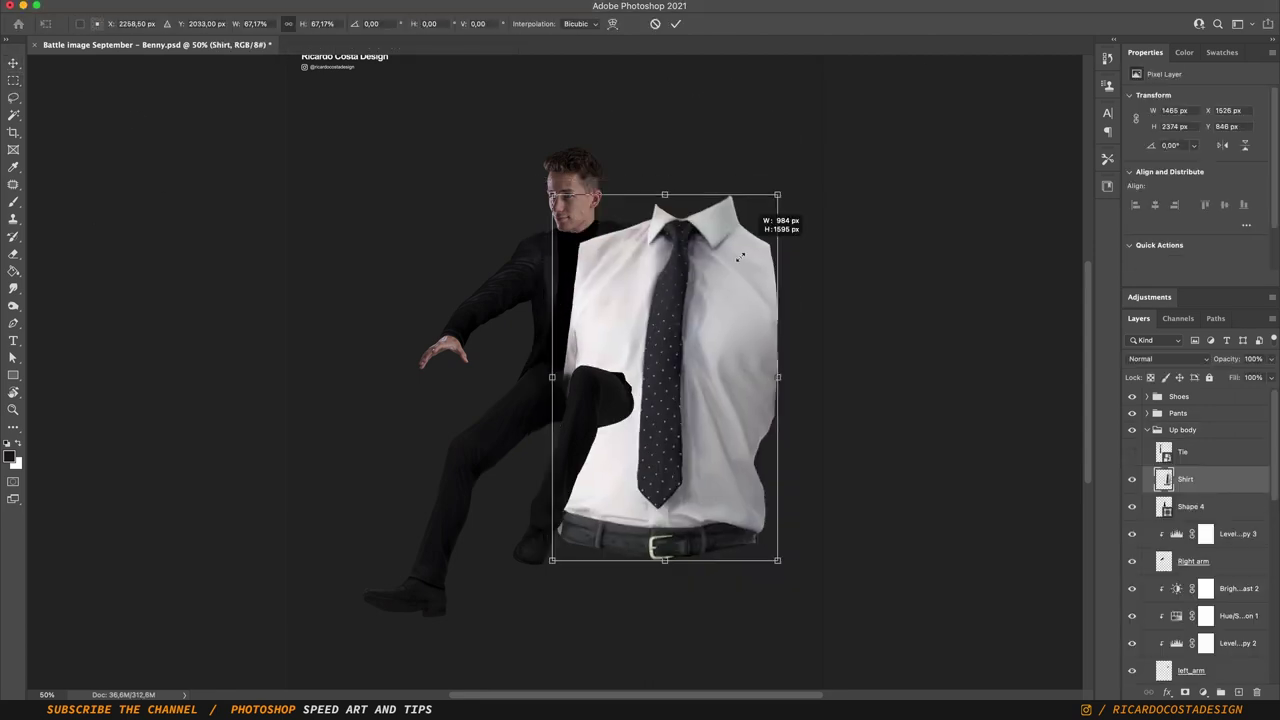
- Copy the lassoed collar to its own layer, fit it onto the neck, and clip it to Shape 4
{"action": "left_click_drag", "start_coordinate": [740, 257], "coordinate": [714, 225]}
{"action": "key", "text": "Return"}
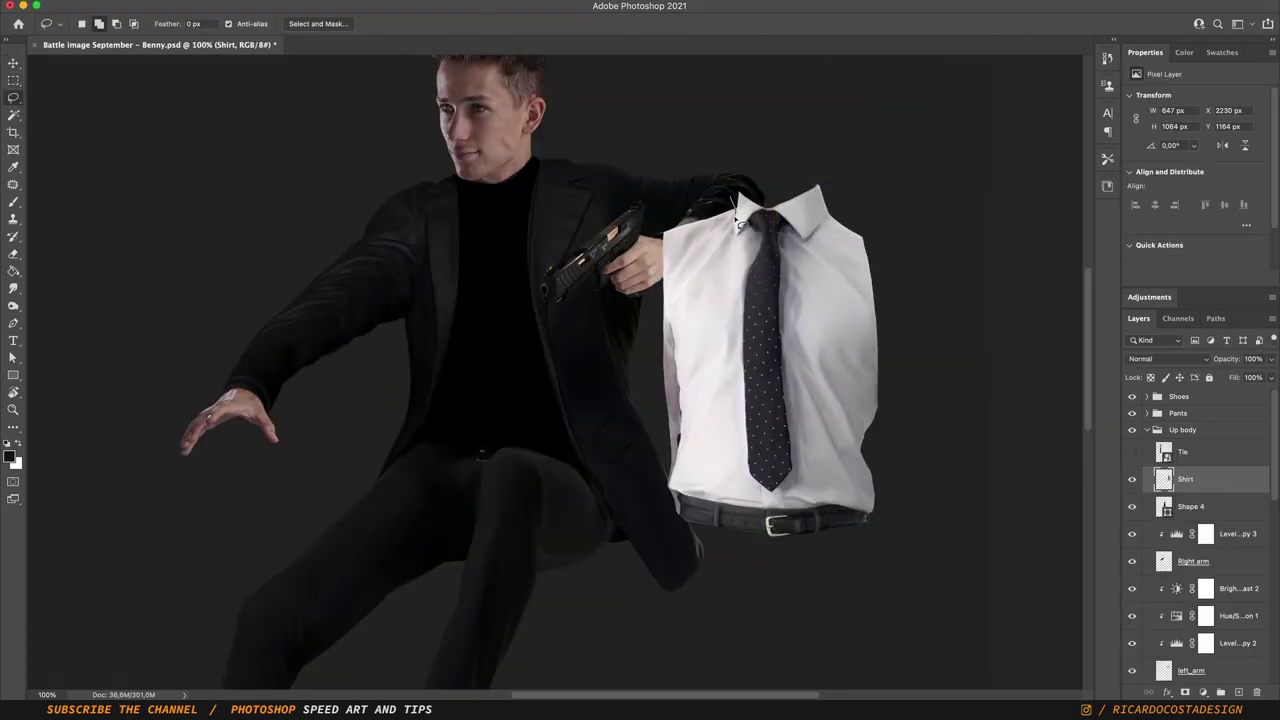
{"action": "key", "text": "ctrl+j"}
{"action": "mouse_move", "coordinate": [814, 250]}
{"action": "left_mouse_down"}
{"action": "mouse_move", "coordinate": [740, 200]}
{"action": "mouse_move", "coordinate": [497, 185]}
{"action": "left_mouse_up"}
{"action": "key", "text": "ctrl+t"}
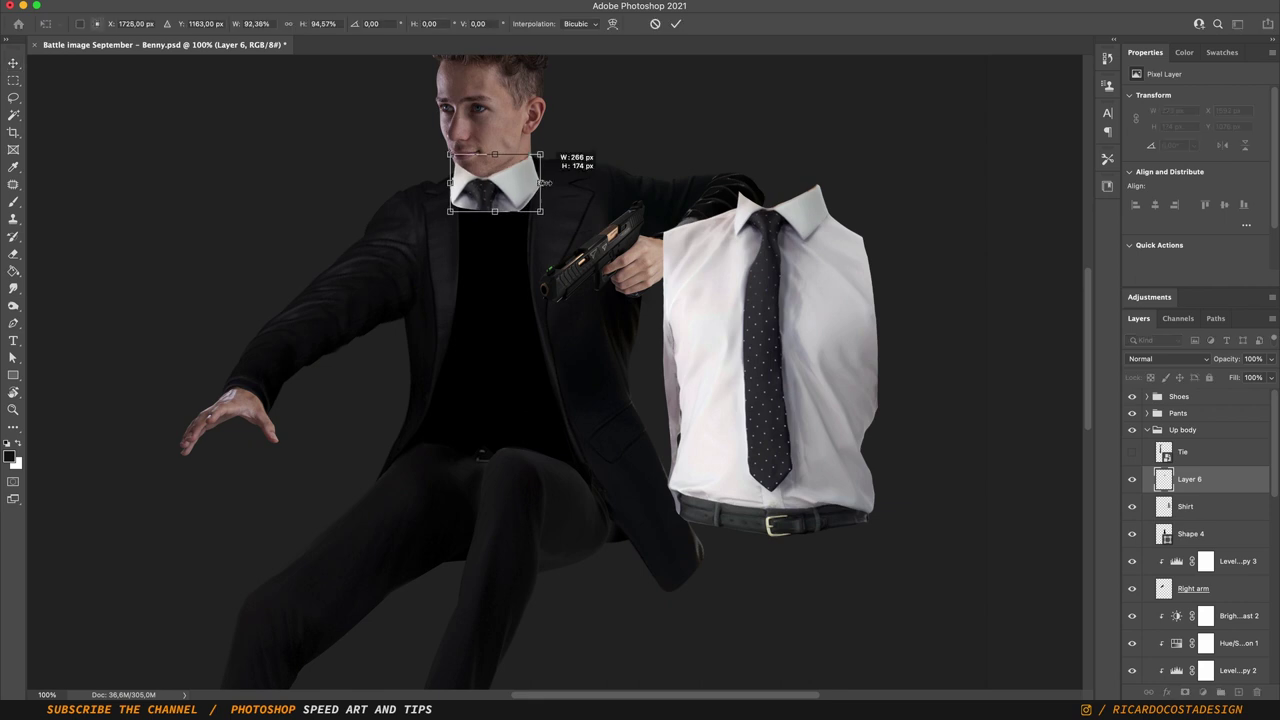
{"action": "key", "text": "Return"}
{"action": "key", "text": "ctrl+["}
{"action": "key", "text": "alt+ctrl+g"}
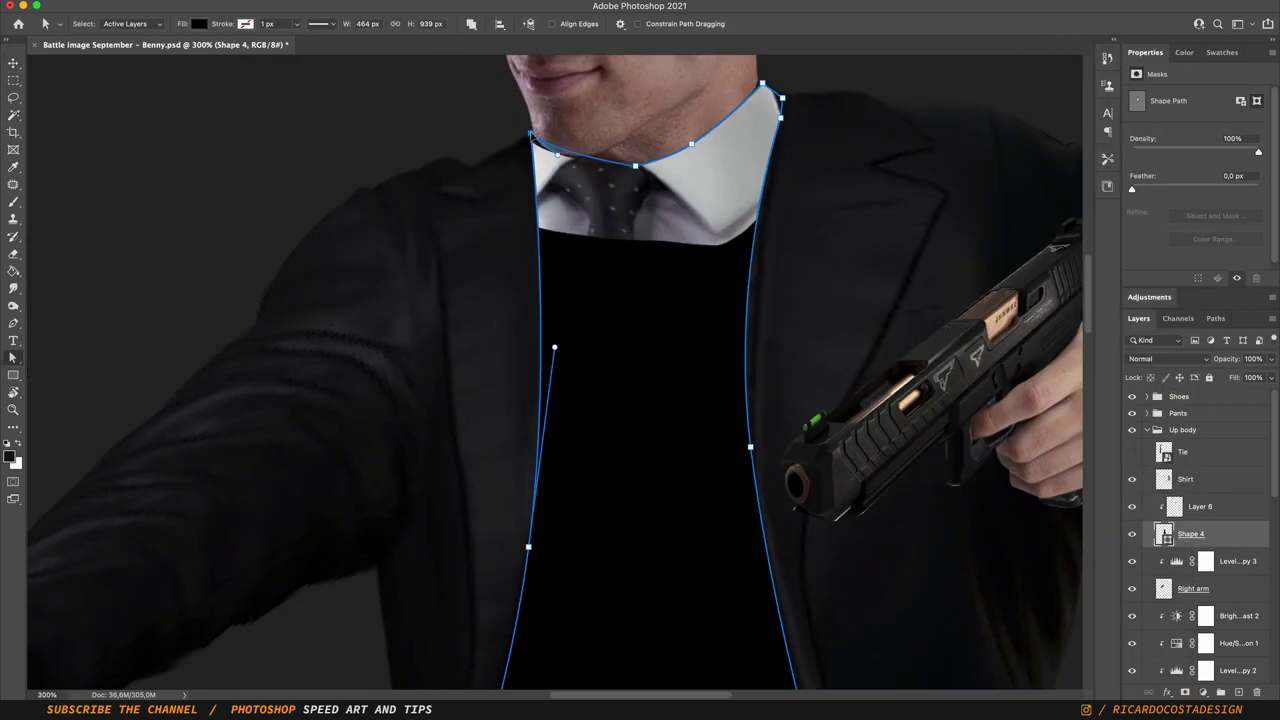
- Clip the Shirt layer to Shape 4, then scale and warp it inside the jacket
{"action": "left_click", "coordinate": [1185, 479]}
{"action": "key", "text": "ctrl+["}
{"action": "key", "text": "alt+ctrl+g"}
{"action": "key", "text": "ctrl+t"}
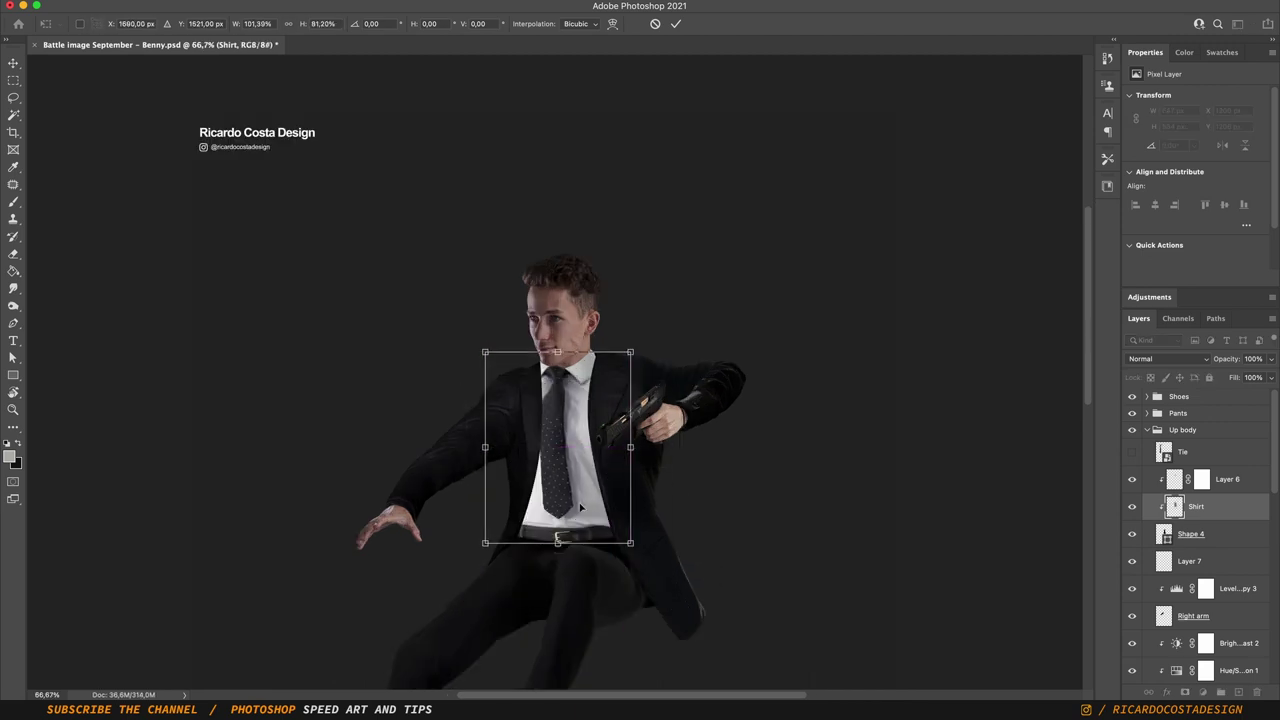
{"action": "mouse_move", "coordinate": [650, 460]}
{"action": "left_mouse_down"}
{"action": "mouse_move", "coordinate": [657, 567]}
{"action": "mouse_move", "coordinate": [689, 614]}
{"action": "left_mouse_up"}
{"action": "key", "text": "Return"}
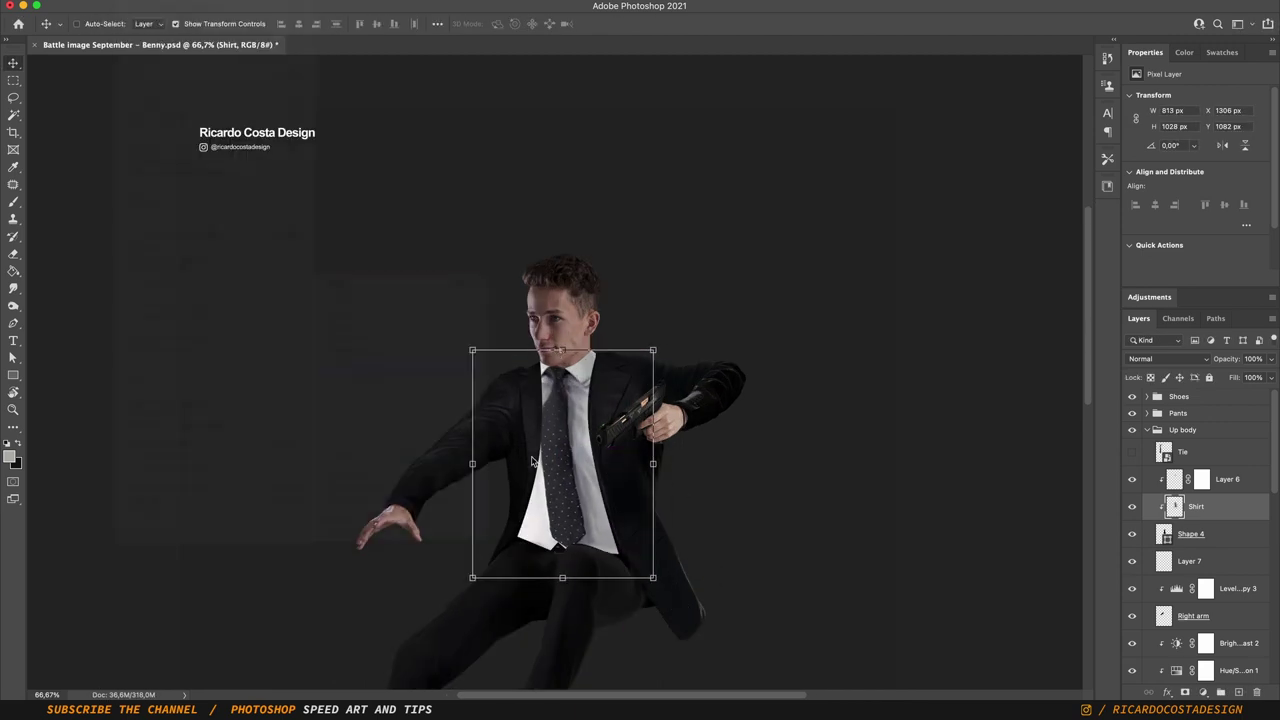
{"action": "key", "text": "Return"}
- Brush the collar layer's mask to blend it, then reselect the Shirt layer
{"action": "left_click", "coordinate": [1201, 479]}
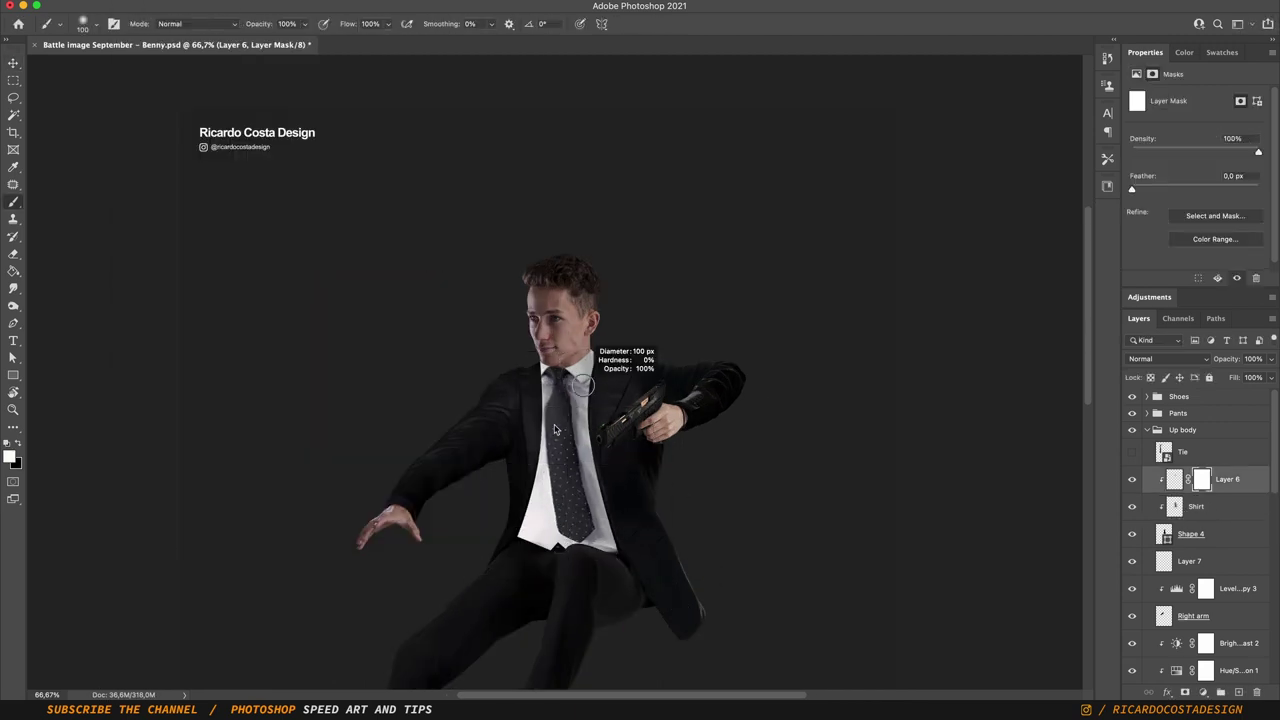
{"action": "key", "text": "b"}
{"action": "scroll", "coordinate": [560, 400], "scroll_direction": "up", "scroll_amount": 2}
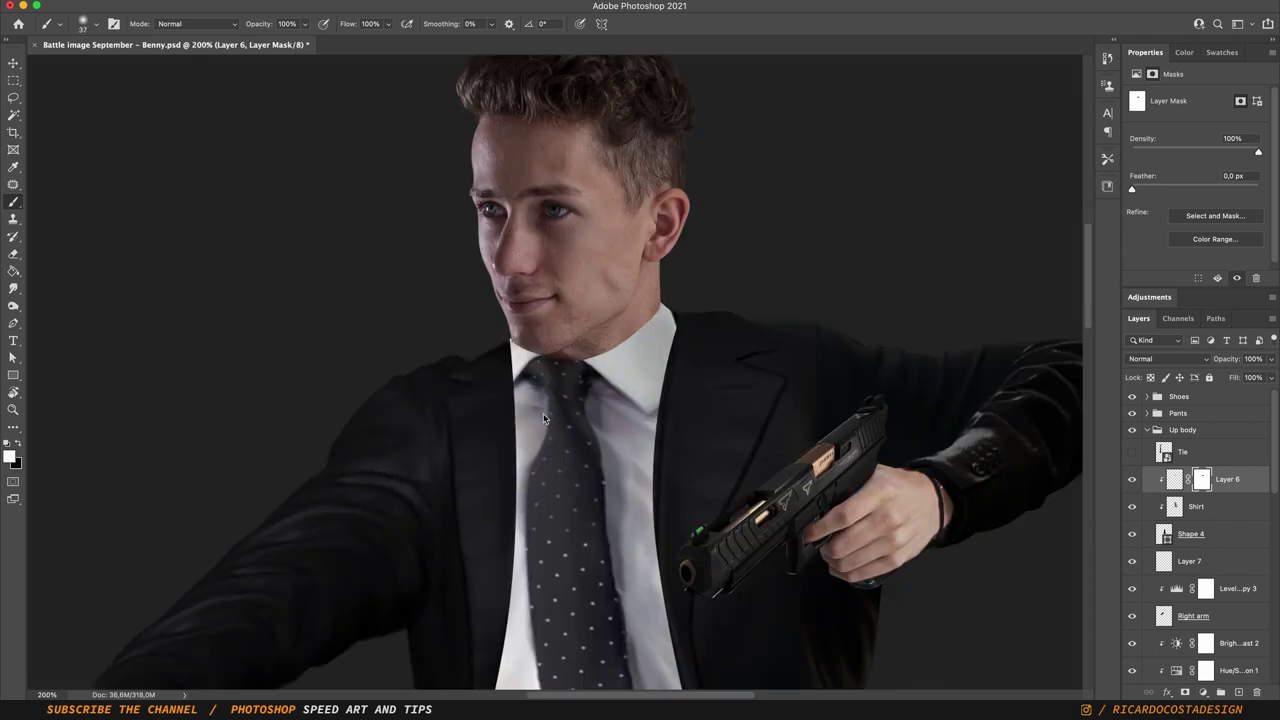
{"action": "scroll", "coordinate": [616, 436], "scroll_direction": "down", "scroll_amount": 3}
{"action": "left_click", "coordinate": [1196, 506]}
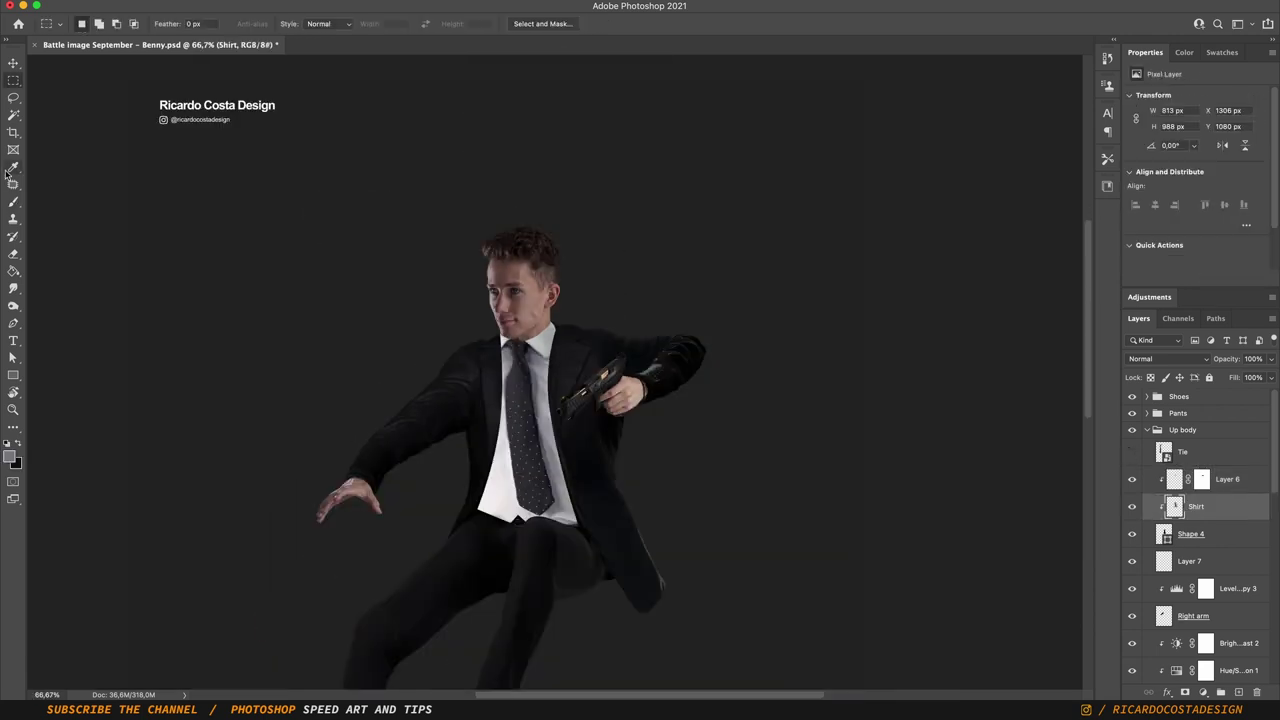
{"action": "right_click", "coordinate": [13, 97]}
{"action": "left_click", "coordinate": [62, 97]}
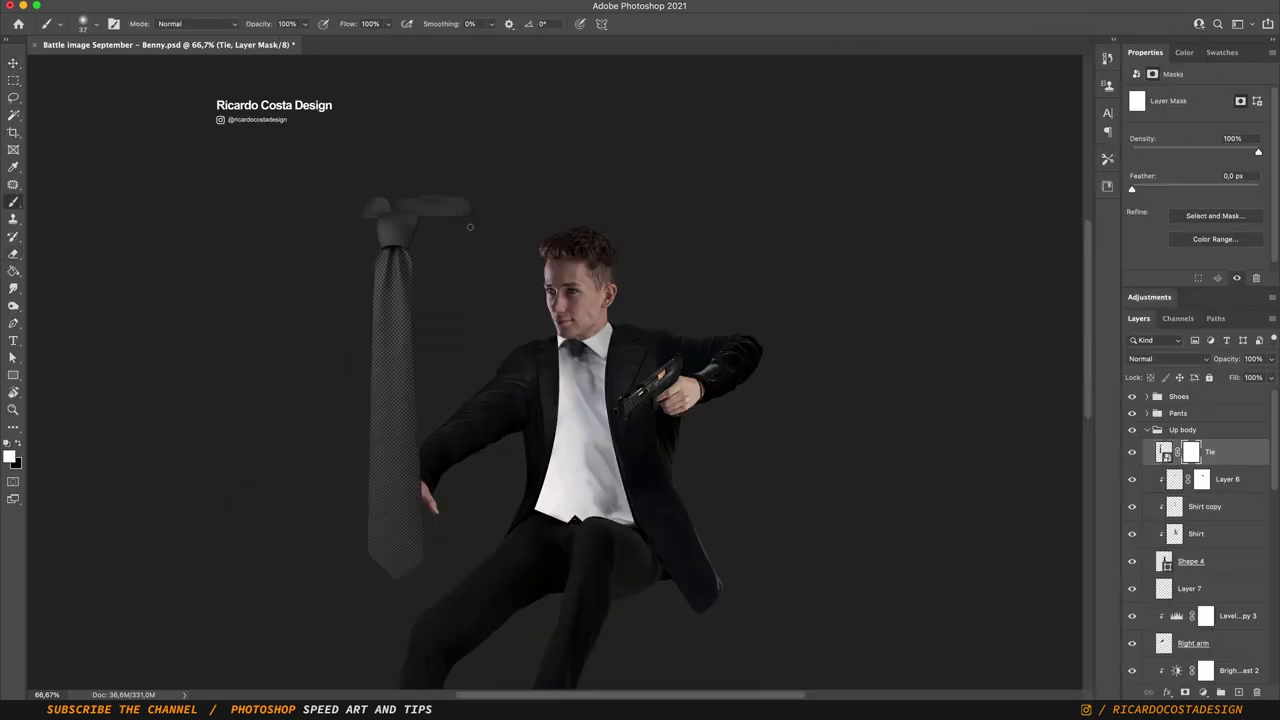
- Move the Tie onto the shirt collar and delete its original knot
{"action": "left_click", "coordinate": [13, 63]}
{"action": "mouse_move", "coordinate": [395, 400]}
{"action": "left_mouse_down"}
{"action": "mouse_move", "coordinate": [607, 457]}
{"action": "mouse_move", "coordinate": [594, 410]}
{"action": "left_mouse_up"}
{"action": "key", "text": "ctrl+plus"}
{"action": "key", "text": "ctrl+plus"}
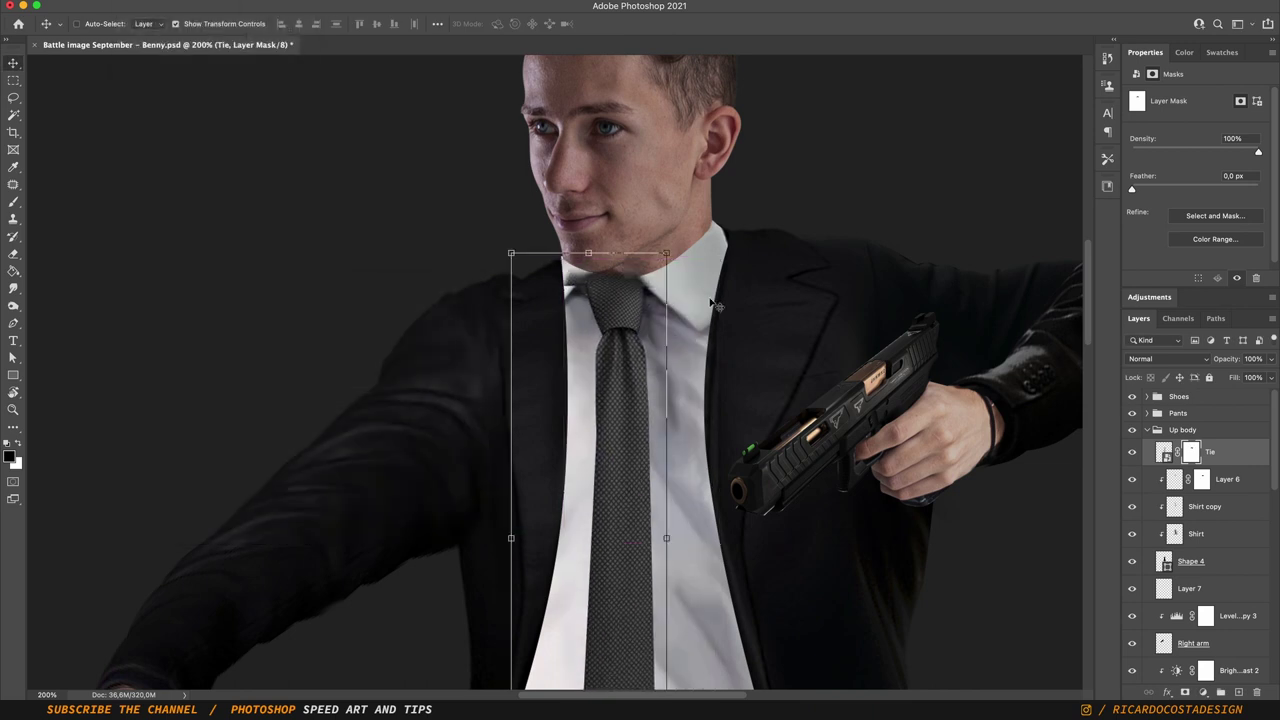
{"action": "key", "text": "x"}
{"action": "key", "text": "l"}
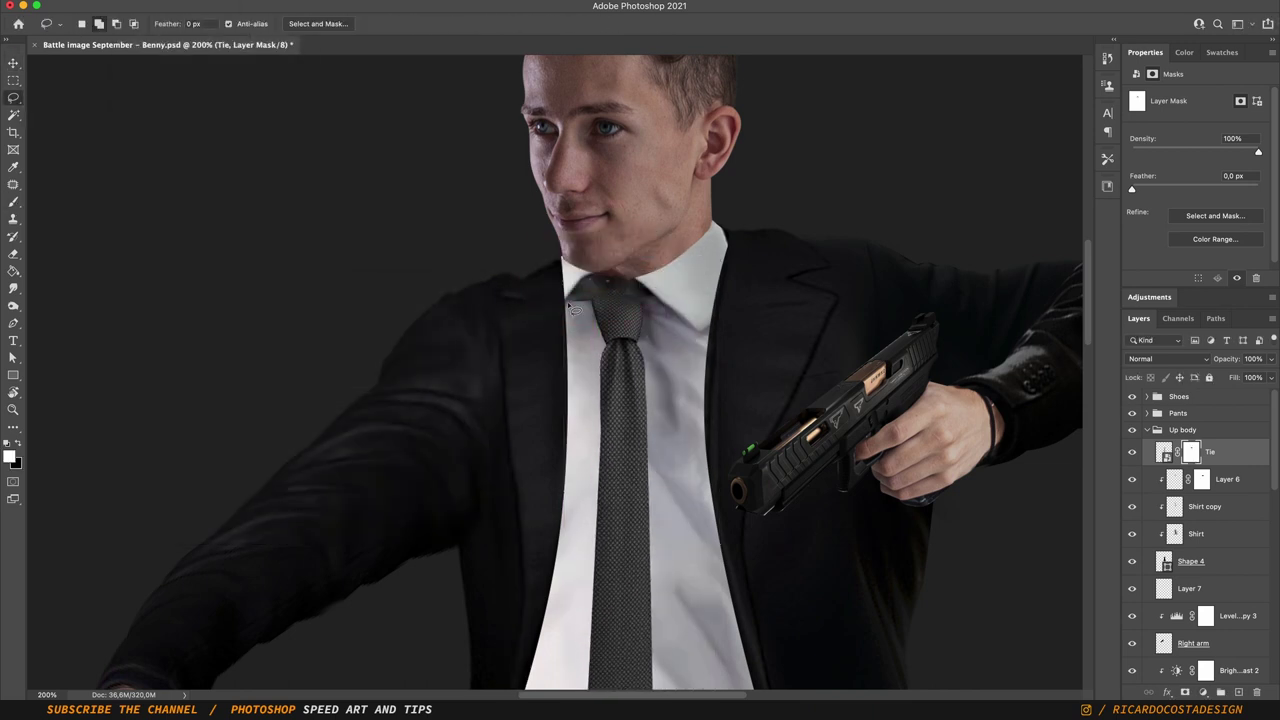
{"action": "key", "text": "m"}
{"action": "key", "text": "Delete"}
{"action": "key", "text": "ctrl+minus"}
{"action": "key", "text": "ctrl+d"}
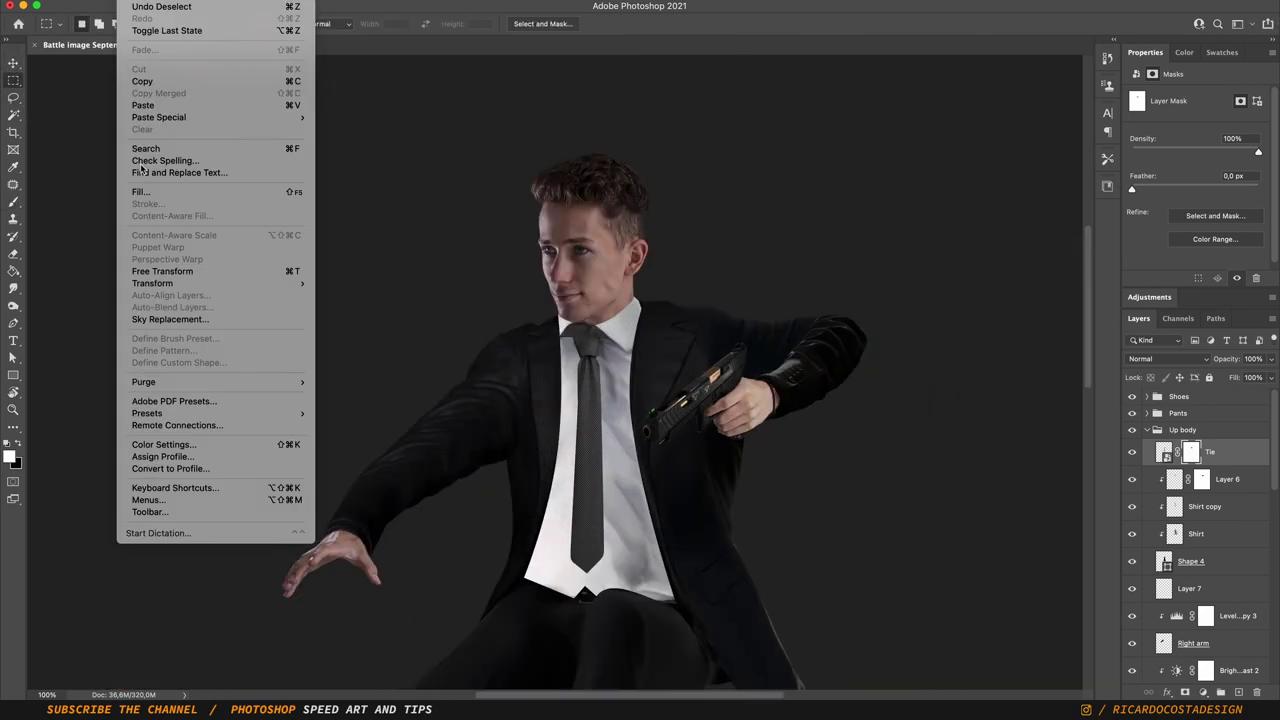
- Darken the tie with a Levels adjustment limited to the tie
{"action": "left_click", "coordinate": [1167, 456]}
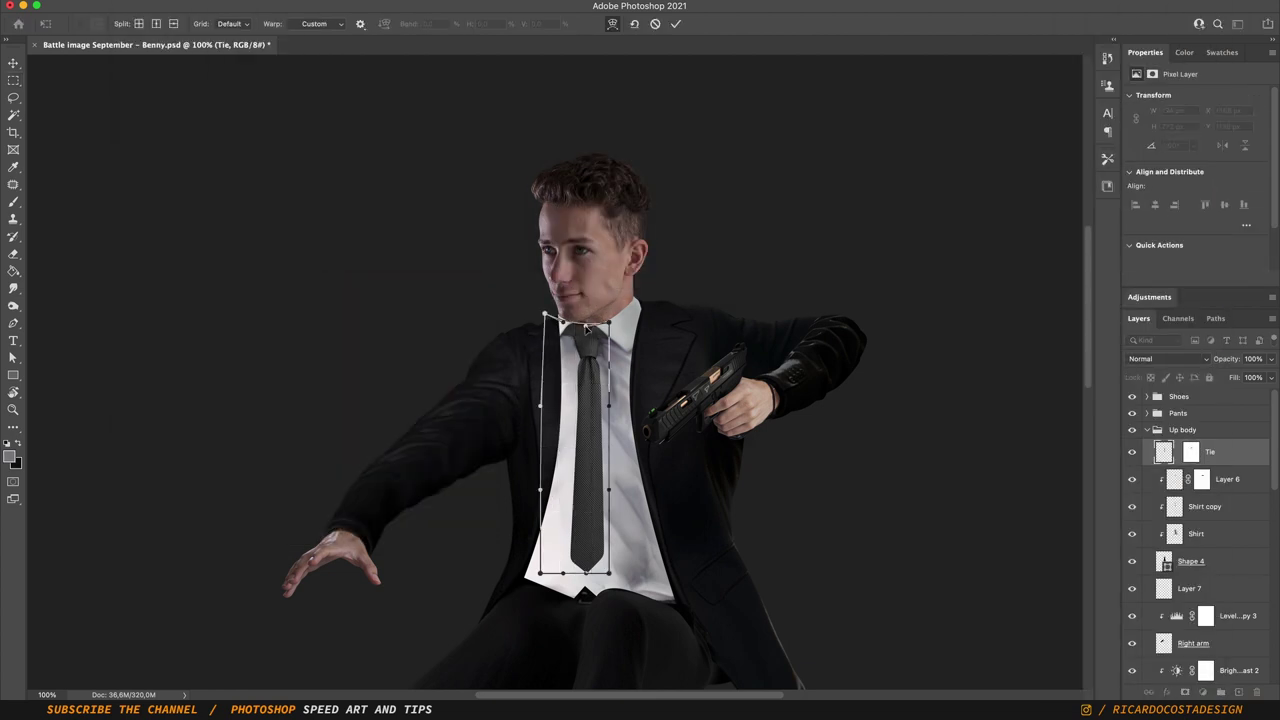
{"action": "left_click", "coordinate": [1211, 692]}
{"action": "left_click", "coordinate": [1200, 453]}
{"action": "key", "text": "ctrl+minus"}
- Bend the tie with Puppet Warp, pinning the knot and swinging its lower end right
{"action": "left_click", "coordinate": [145, 2]}
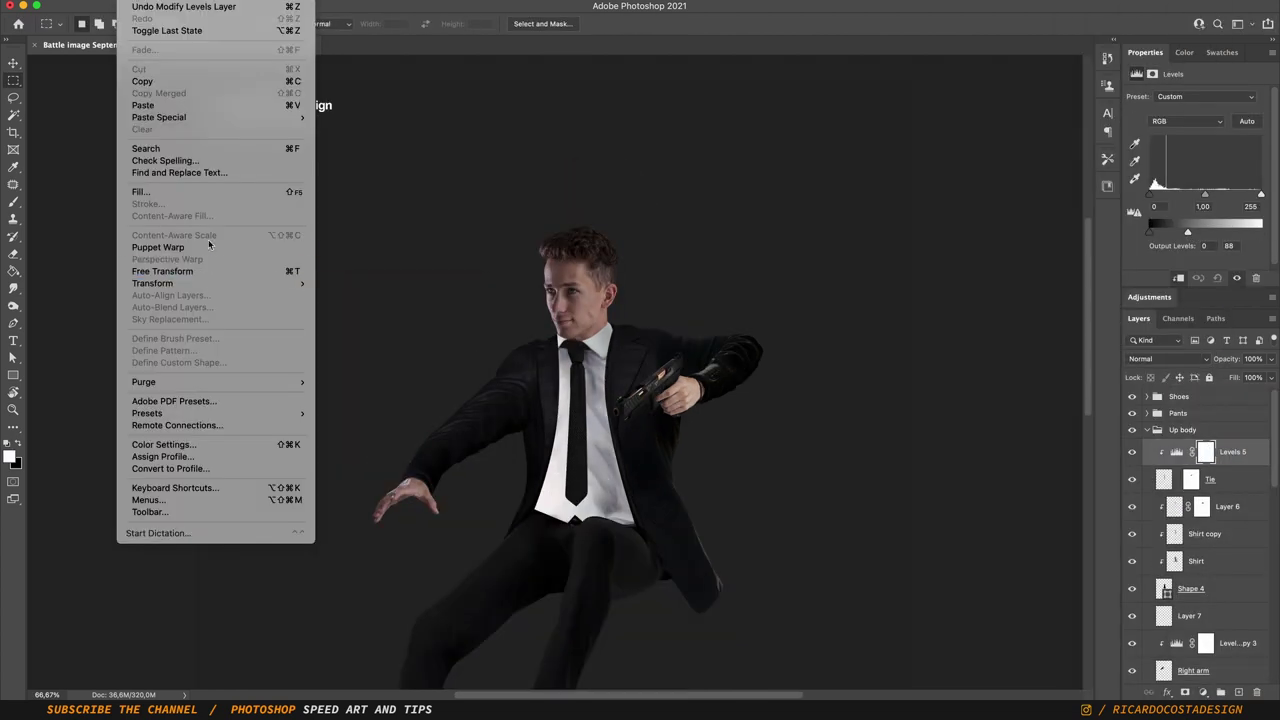
{"action": "left_click", "coordinate": [157, 247]}
{"action": "left_click", "coordinate": [577, 354]}
{"action": "left_click_drag", "start_coordinate": [597, 505], "coordinate": [617, 500]}
{"action": "left_click", "coordinate": [582, 395]}
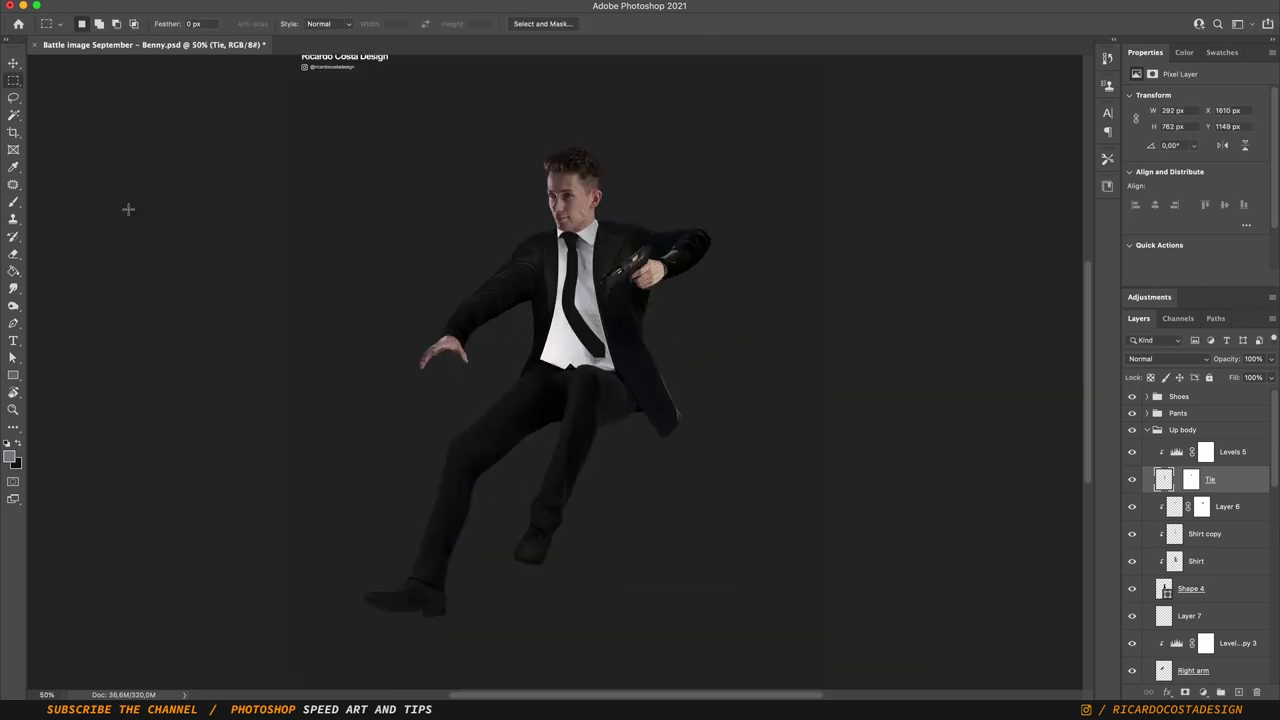
- Invert the Exposure mask and paint the brightening onto the shirt
{"action": "key", "text": "ctrl+i"}
{"action": "key", "text": "b"}
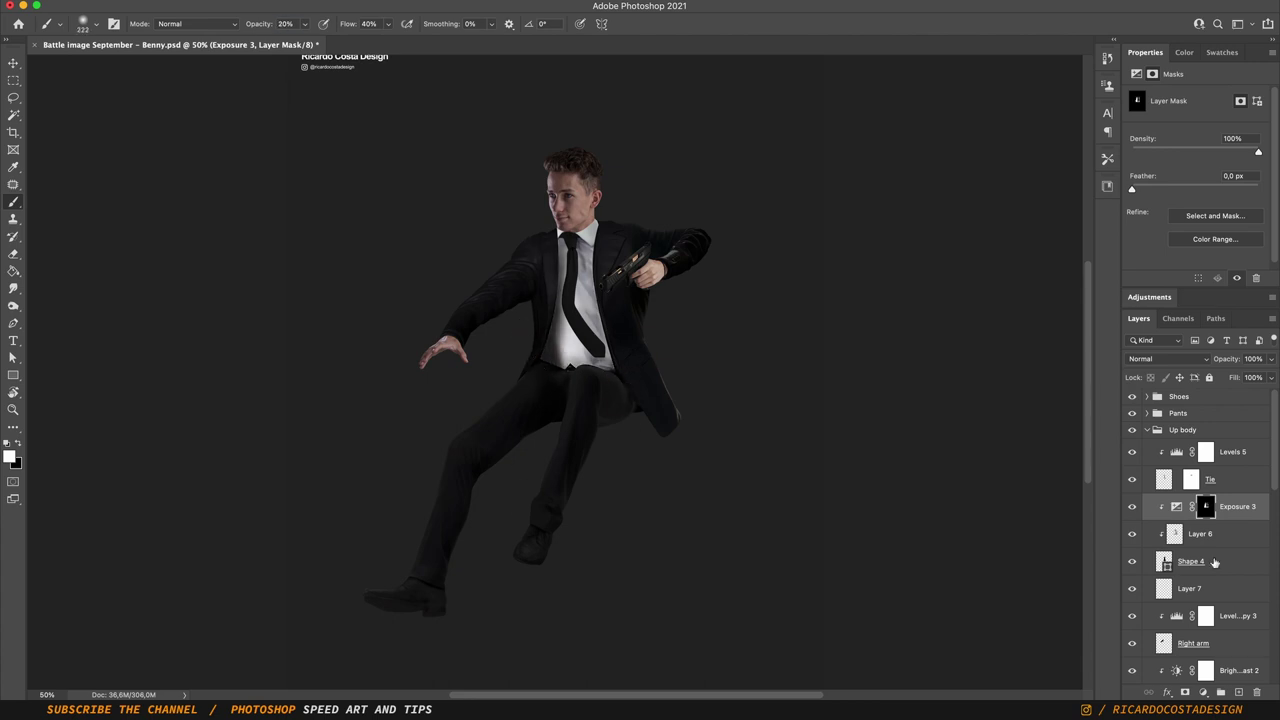
{"action": "left_click", "coordinate": [1176, 506]}
- Outline the long hair, move it onto the man's head, and stretch it to fit
{"action": "key", "text": "m"}
{"action": "key", "text": "ctrl+minus"}
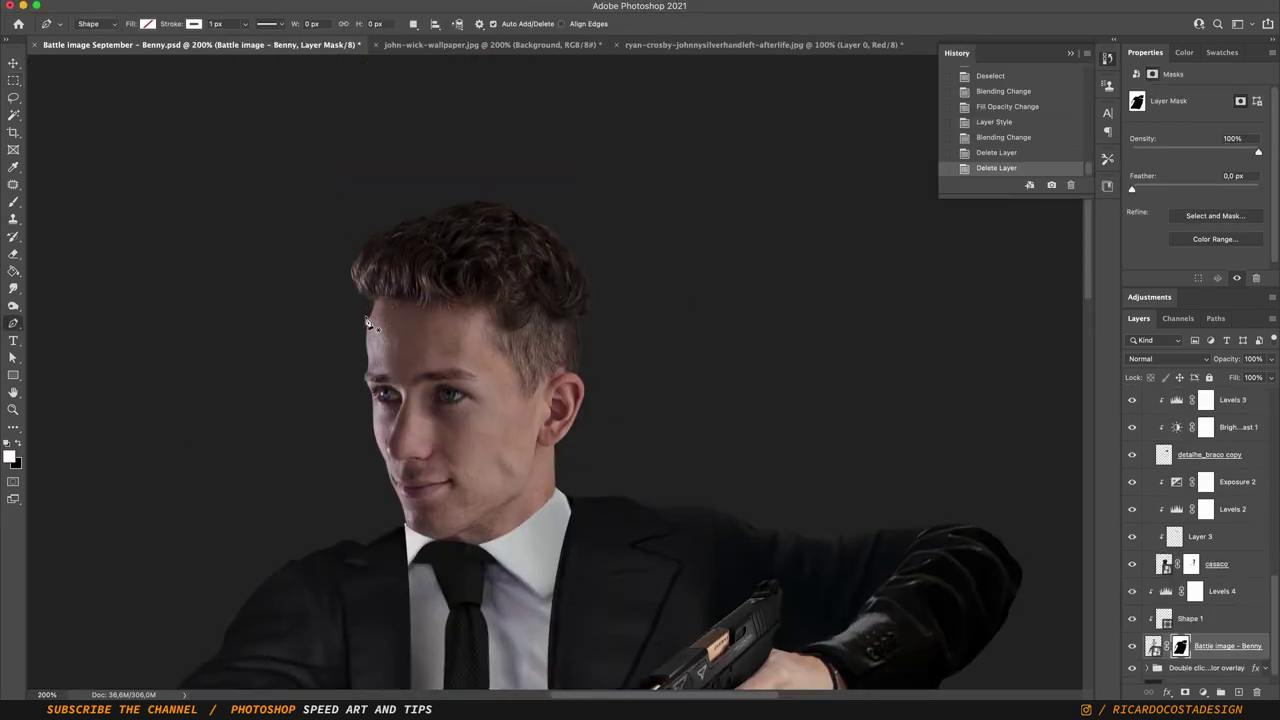
{"action": "left_click", "coordinate": [648, 330]}
{"action": "left_click", "coordinate": [485, 161]}
{"action": "left_click", "coordinate": [383, 170]}
{"action": "left_click", "coordinate": [291, 237]}
{"action": "left_click", "coordinate": [380, 297]}
{"action": "key", "text": "ctrl+Return"}
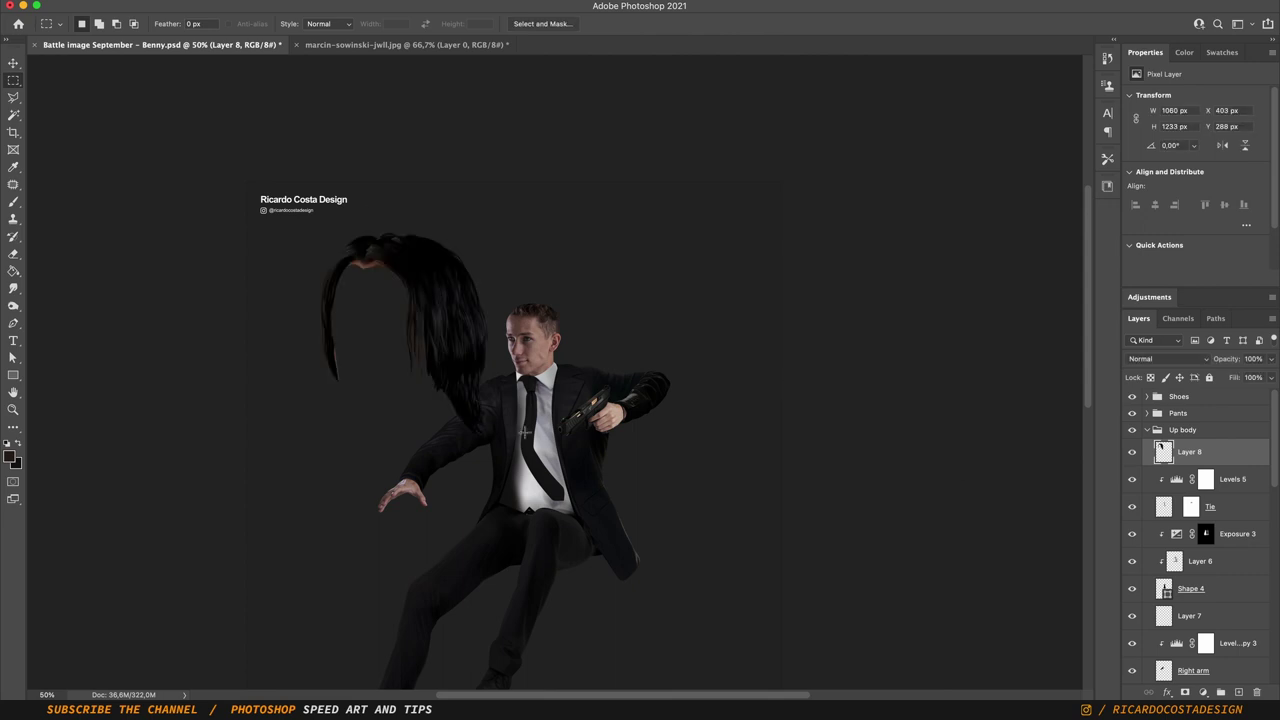
{"action": "left_click_drag", "start_coordinate": [420, 300], "coordinate": [520, 330]}
{"action": "key", "text": "ctrl+plus"}
{"action": "key", "text": "ctrl+plus"}
{"action": "key", "text": "ctrl+t"}
{"action": "mouse_move", "coordinate": [521, 420]}
{"action": "left_mouse_down"}
{"action": "mouse_move", "coordinate": [521, 380]}
{"action": "mouse_move", "coordinate": [521, 395]}
{"action": "left_mouse_up"}
{"action": "key", "text": "Return"}
- Duplicate the hair layer and erase the tip overlapping the collar
{"action": "key", "text": "ctrl+j"}
{"action": "key", "text": "e"}
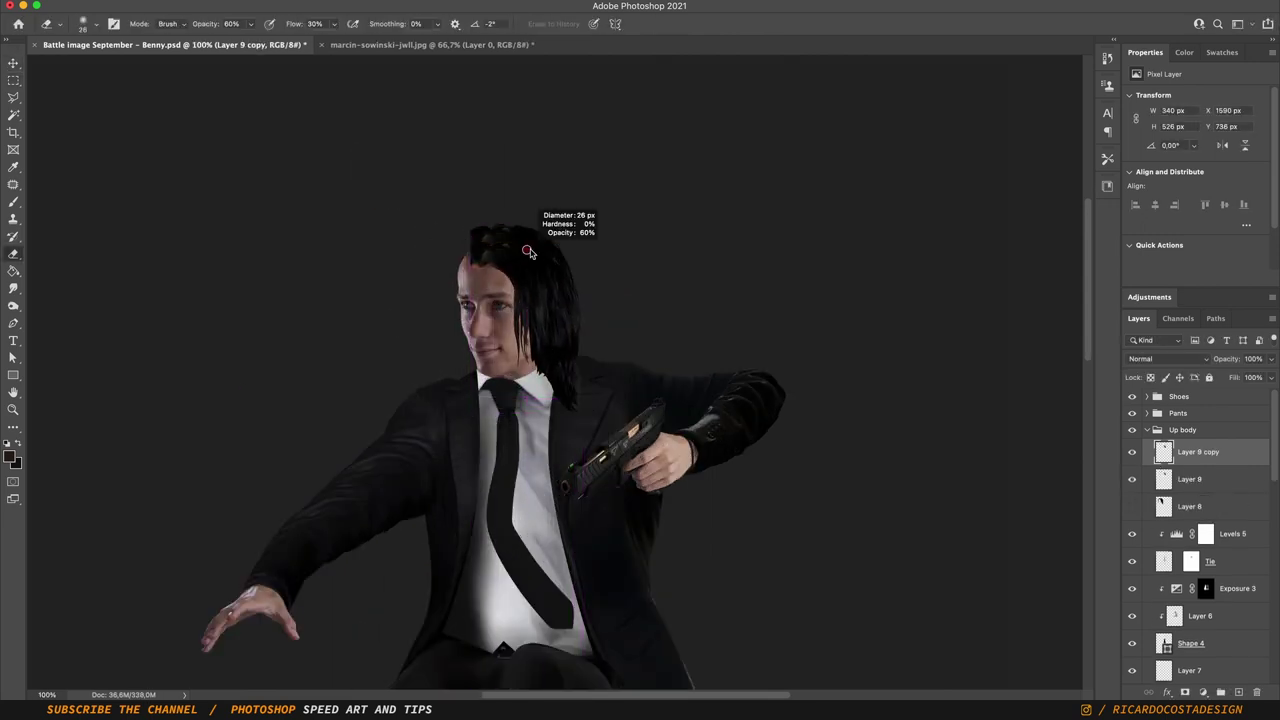
{"action": "left_click_drag", "start_coordinate": [563, 380], "coordinate": [547, 372]}
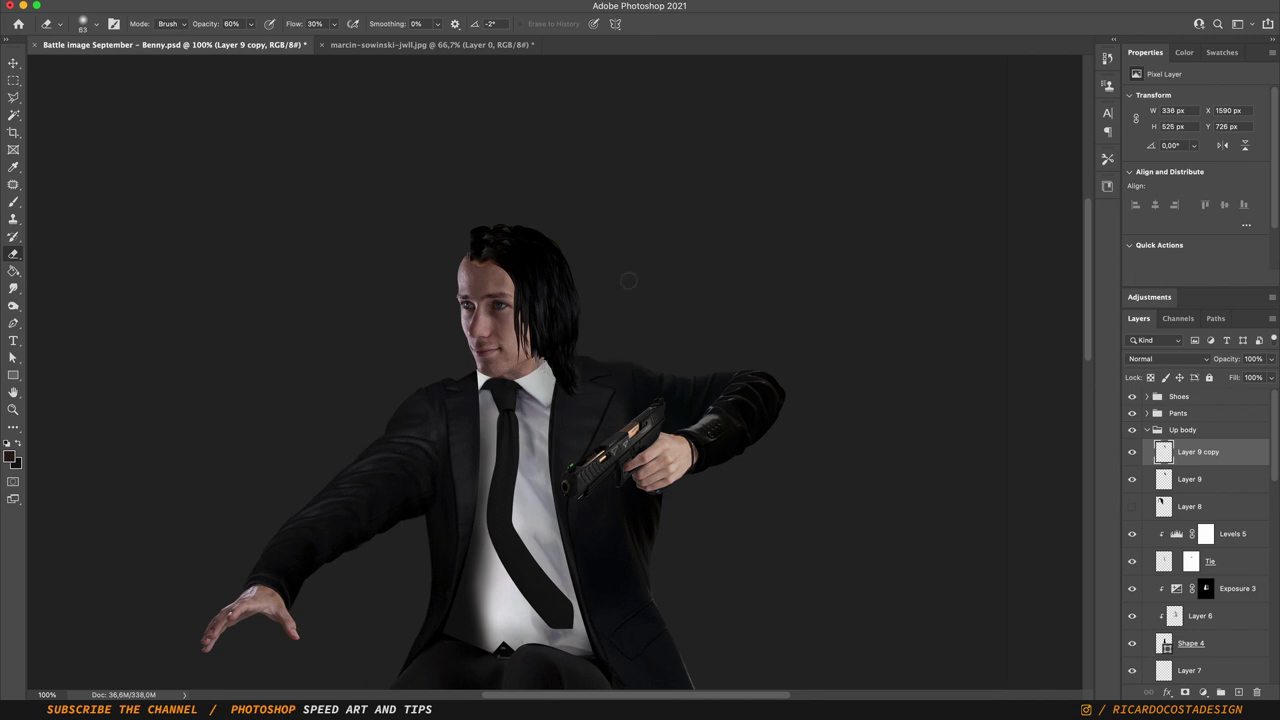
{"action": "right_click", "coordinate": [1190, 479]}
{"action": "left_click", "coordinate": [1000, 123]}
- Copy the left hair strand to a new layer and scale it onto the face
{"action": "left_click", "coordinate": [1132, 506]}
{"action": "key", "text": "m"}
{"action": "left_click_drag", "start_coordinate": [48, 77], "coordinate": [216, 413]}
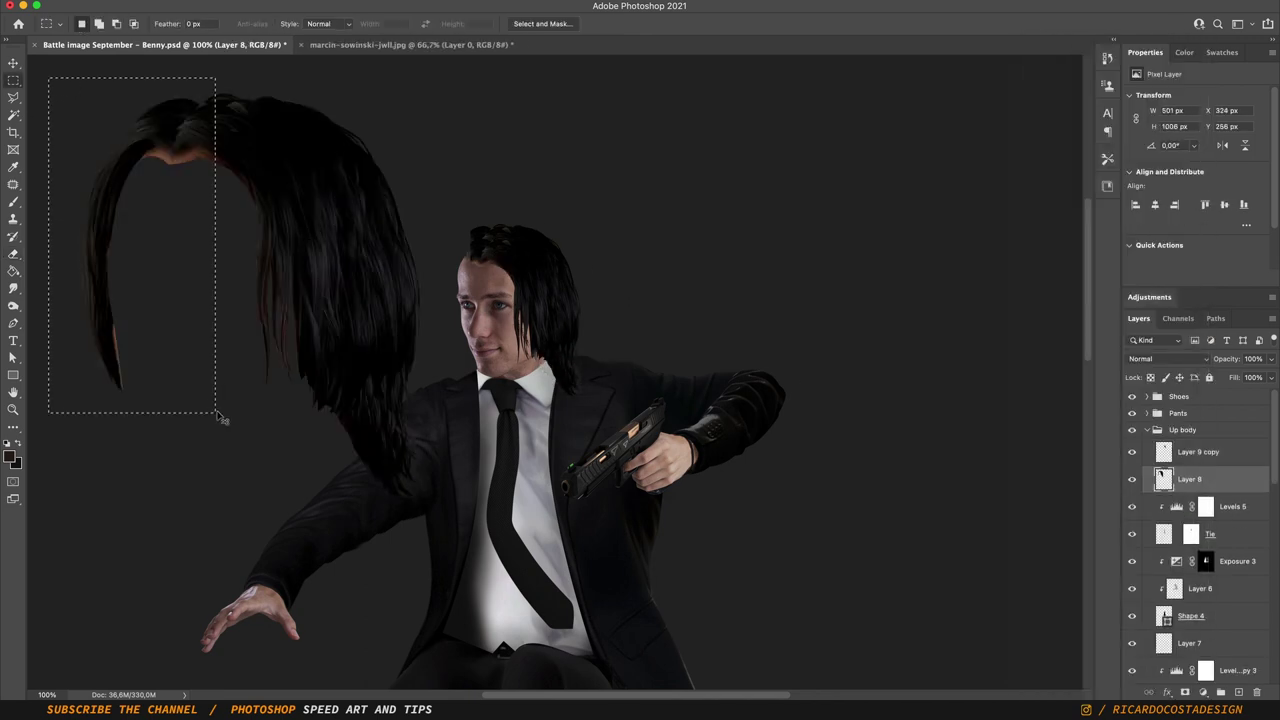
{"action": "key", "text": "ctrl+j"}
{"action": "key", "text": "ctrl+t"}
{"action": "left_click_drag", "start_coordinate": [132, 245], "coordinate": [520, 300]}
{"action": "mouse_move", "coordinate": [458, 228]}
{"action": "left_mouse_down"}
{"action": "mouse_move", "coordinate": [437, 230]}
{"action": "mouse_move", "coordinate": [531, 288]}
{"action": "left_mouse_up"}
{"action": "key", "text": "Return"}
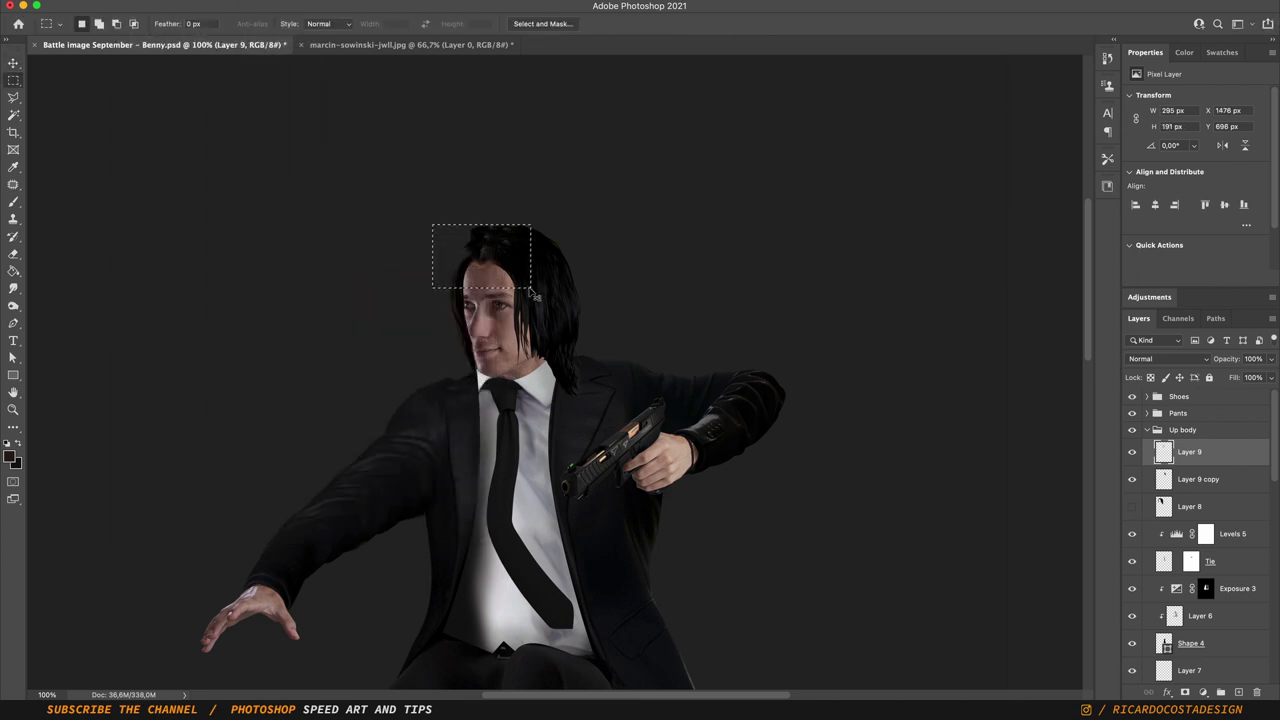
- Copy a top-of-head hair patch and delete the extra strand layer
{"action": "key", "text": "ctrl+j"}
{"action": "key", "text": "v"}
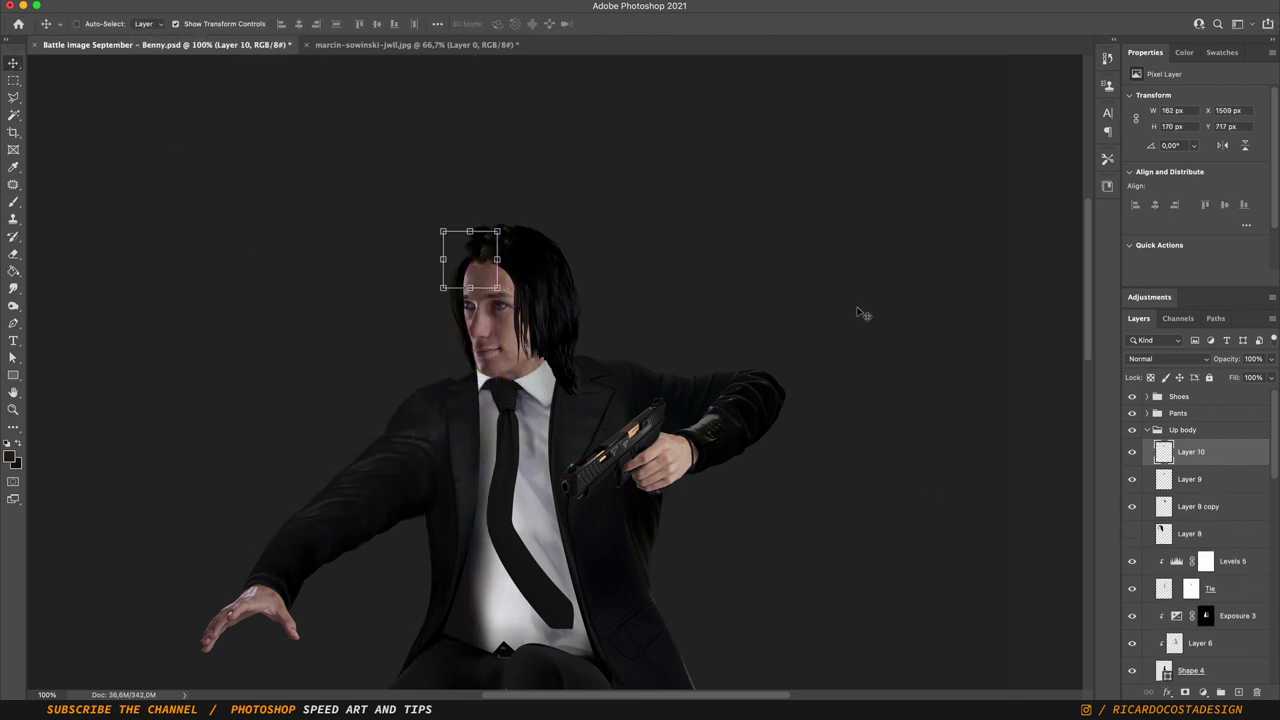
{"action": "left_click", "coordinate": [1189, 479]}
{"action": "key", "text": "Delete"}
{"action": "left_click", "coordinate": [1189, 506]}
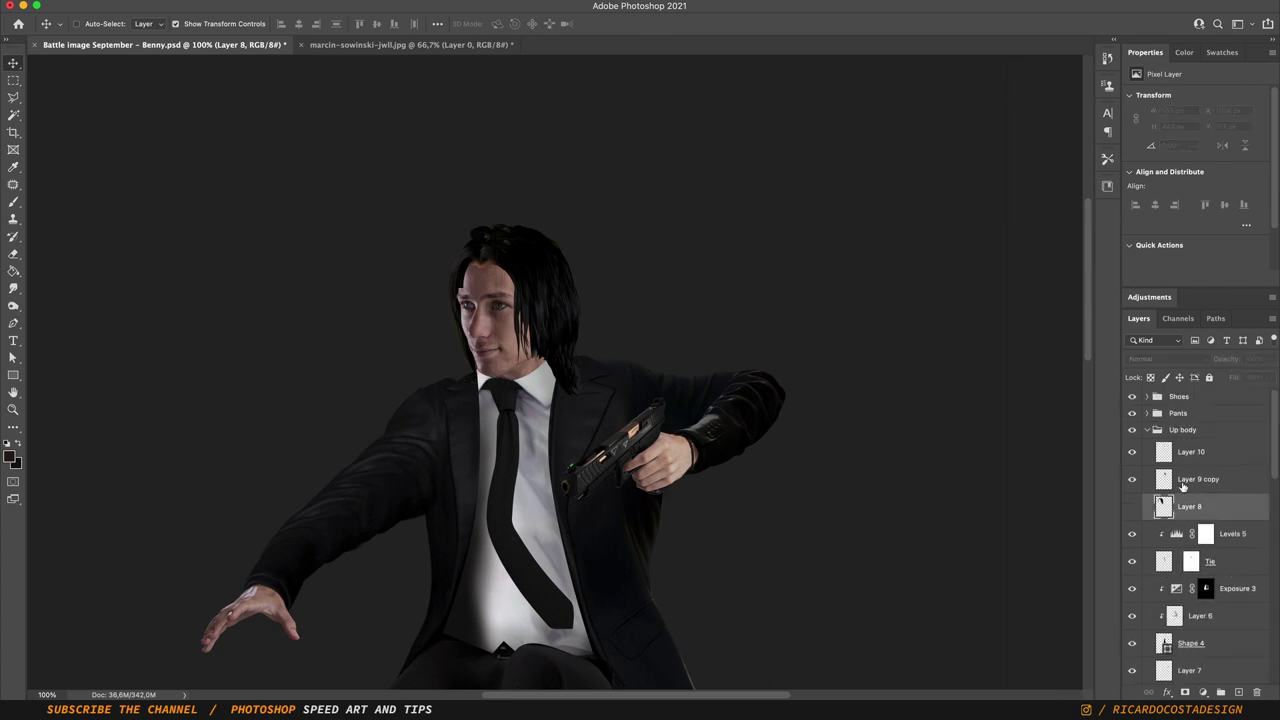
{"action": "left_click", "coordinate": [1145, 457]}
{"action": "key", "text": "e"}
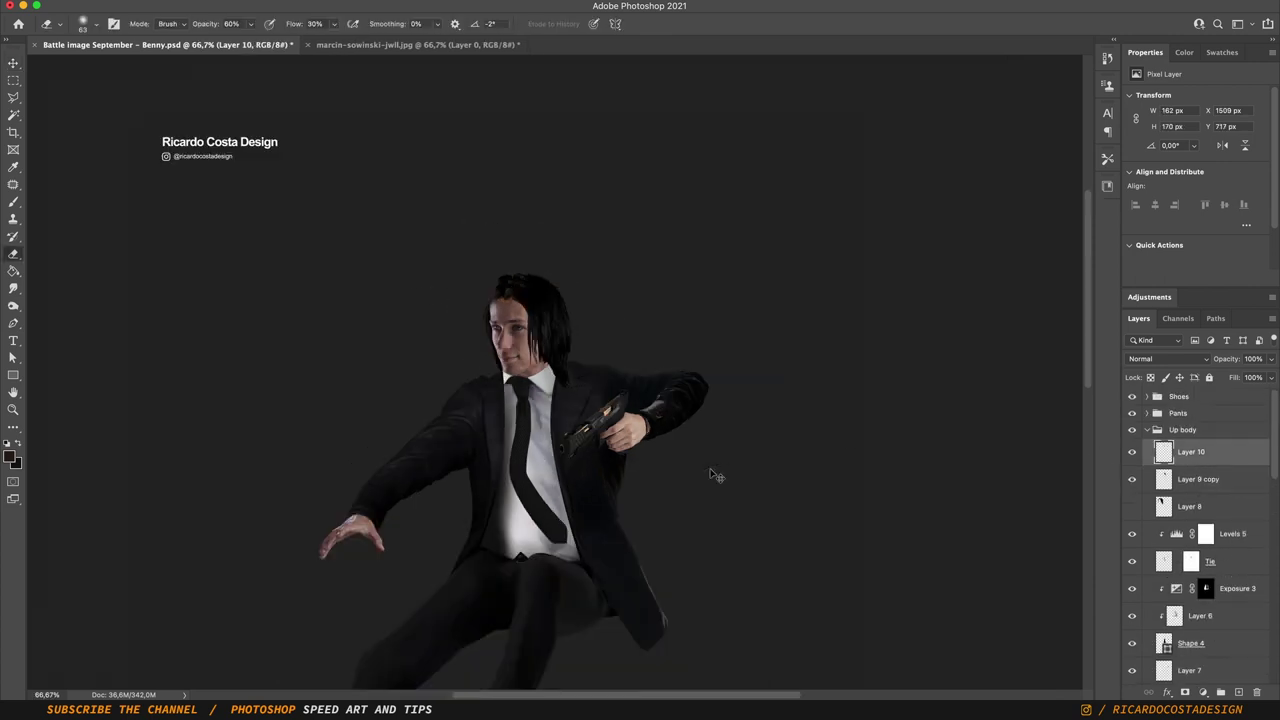
- Paint dark hair strands over the collar on a new layer and reshape them
{"action": "key", "text": "ctrl+shift+alt+n"}
{"action": "key", "text": "b"}
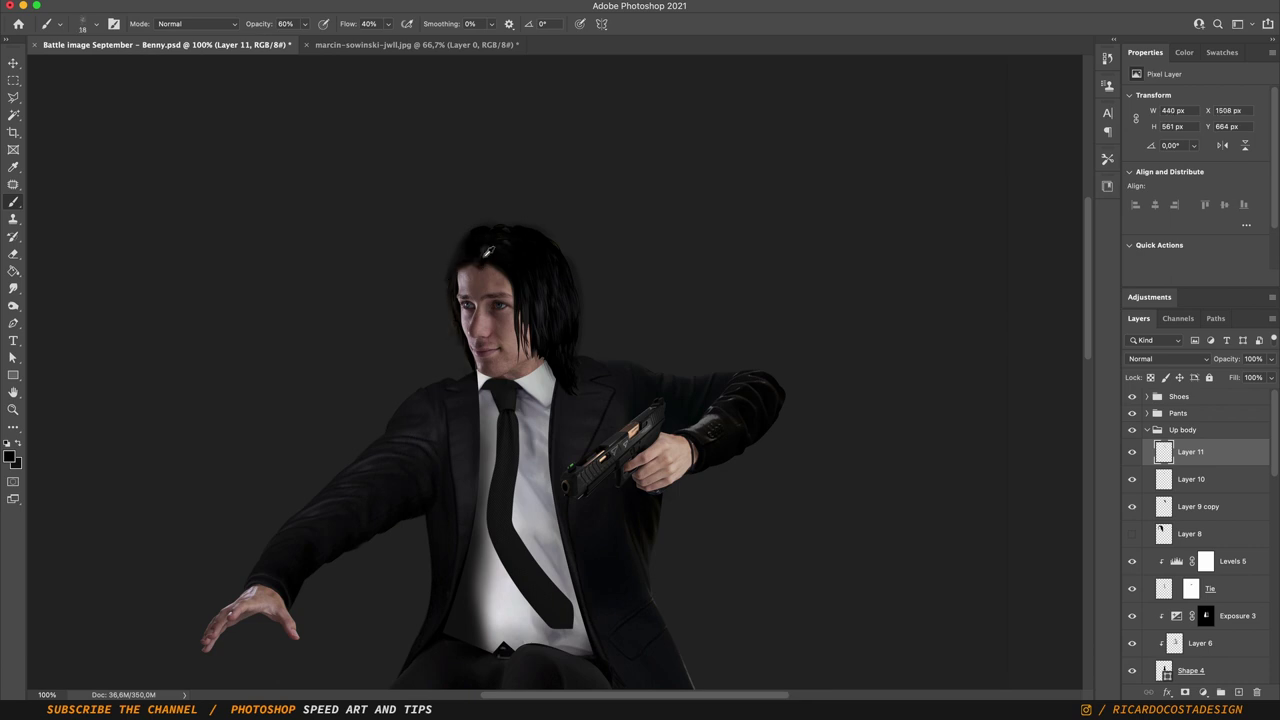
{"action": "scroll", "coordinate": [485, 275], "scroll_direction": "up", "scroll_amount": 3}
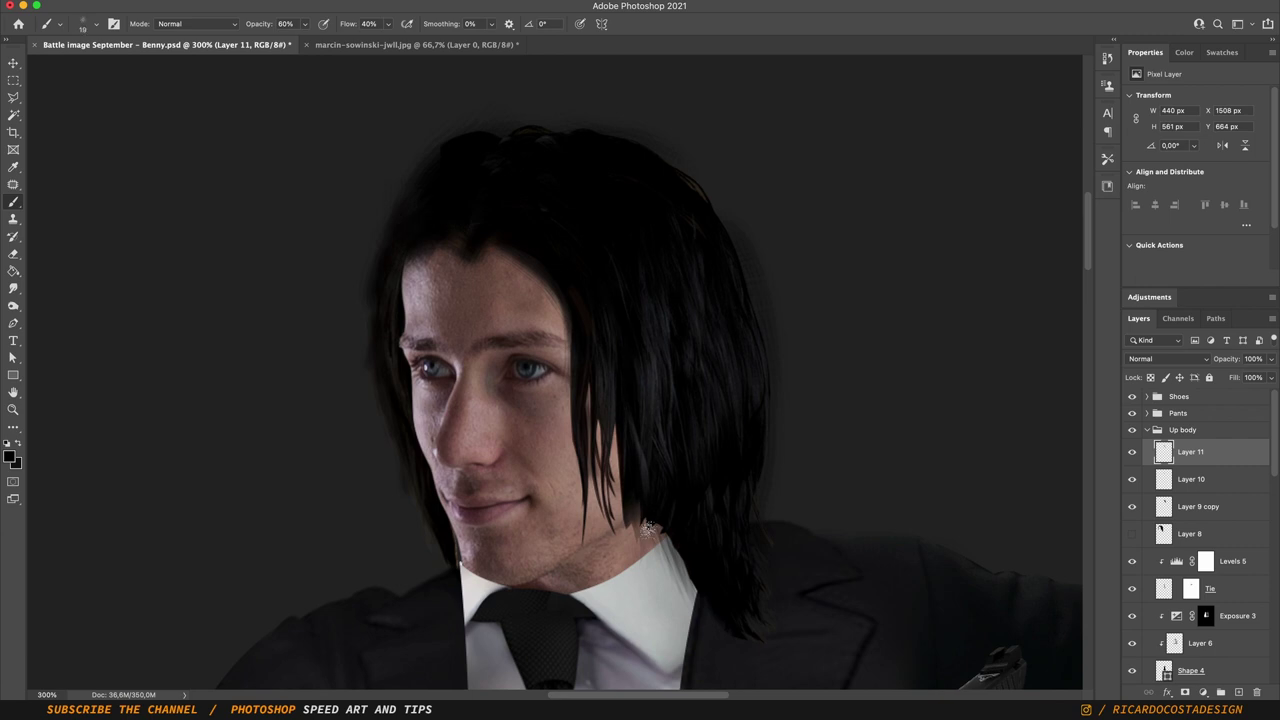
{"action": "left_click_drag", "start_coordinate": [648, 527], "coordinate": [700, 585]}
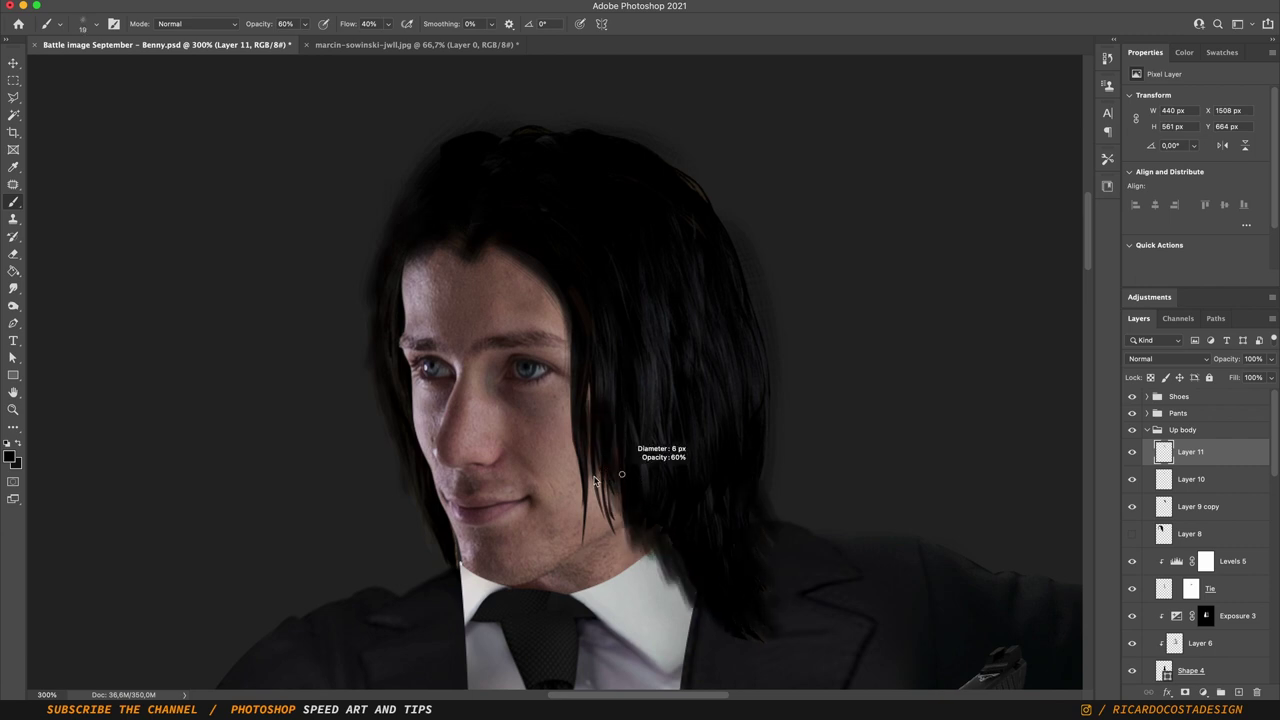
{"action": "key", "text": "ctrl+0"}
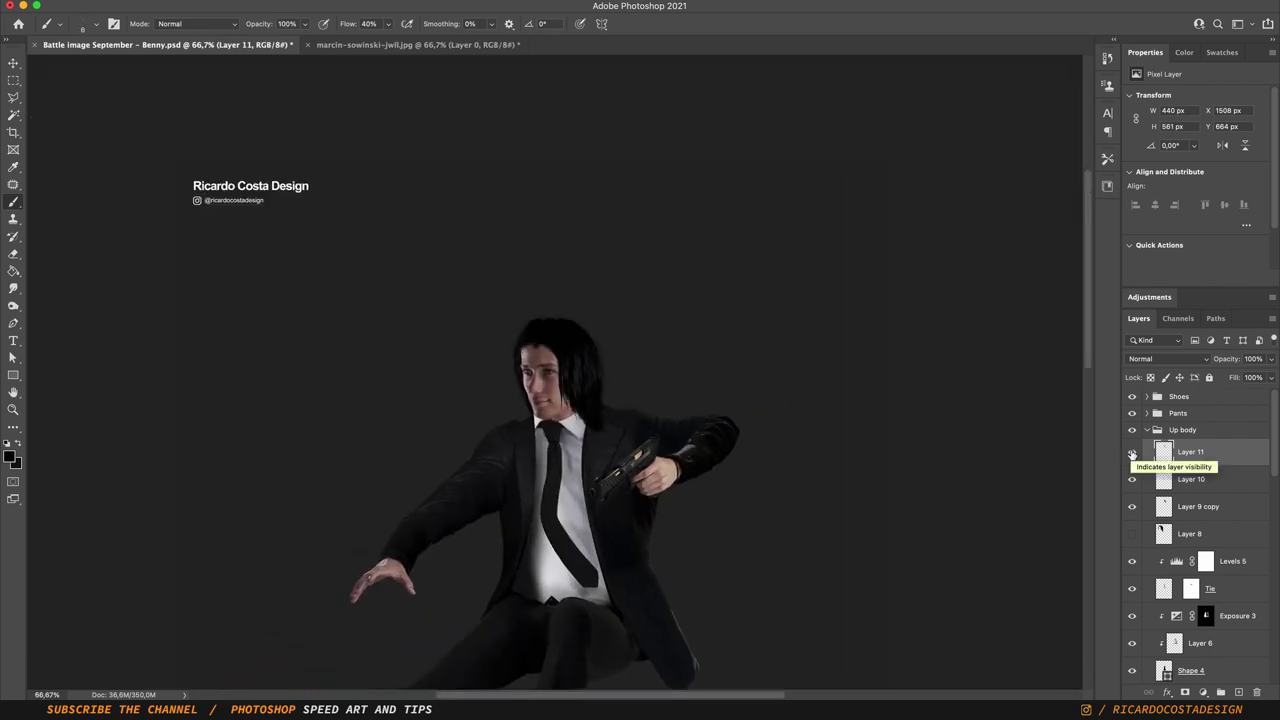
{"action": "left_click", "coordinate": [540, 351]}
{"action": "key", "text": "Return"}
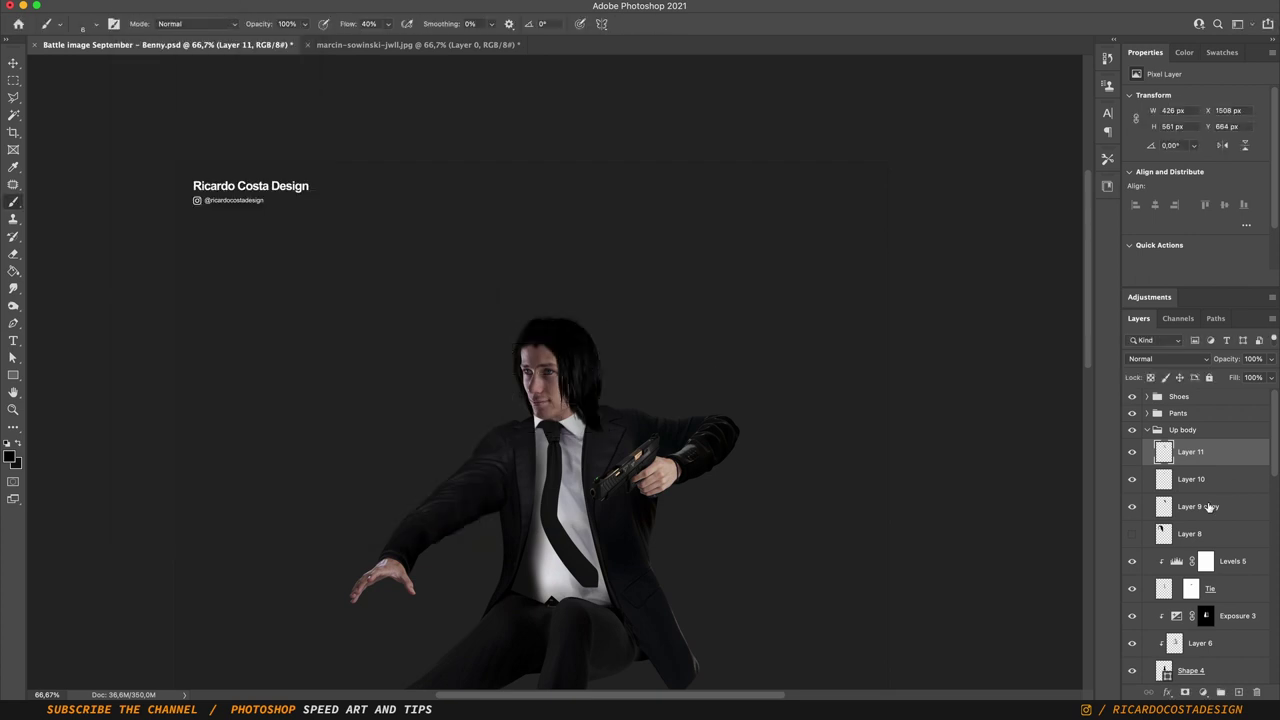
- Add a new empty Beard layer and zoom in on the face
{"action": "key", "text": "ctrl+plus"}
{"action": "key", "text": "ctrl+plus"}
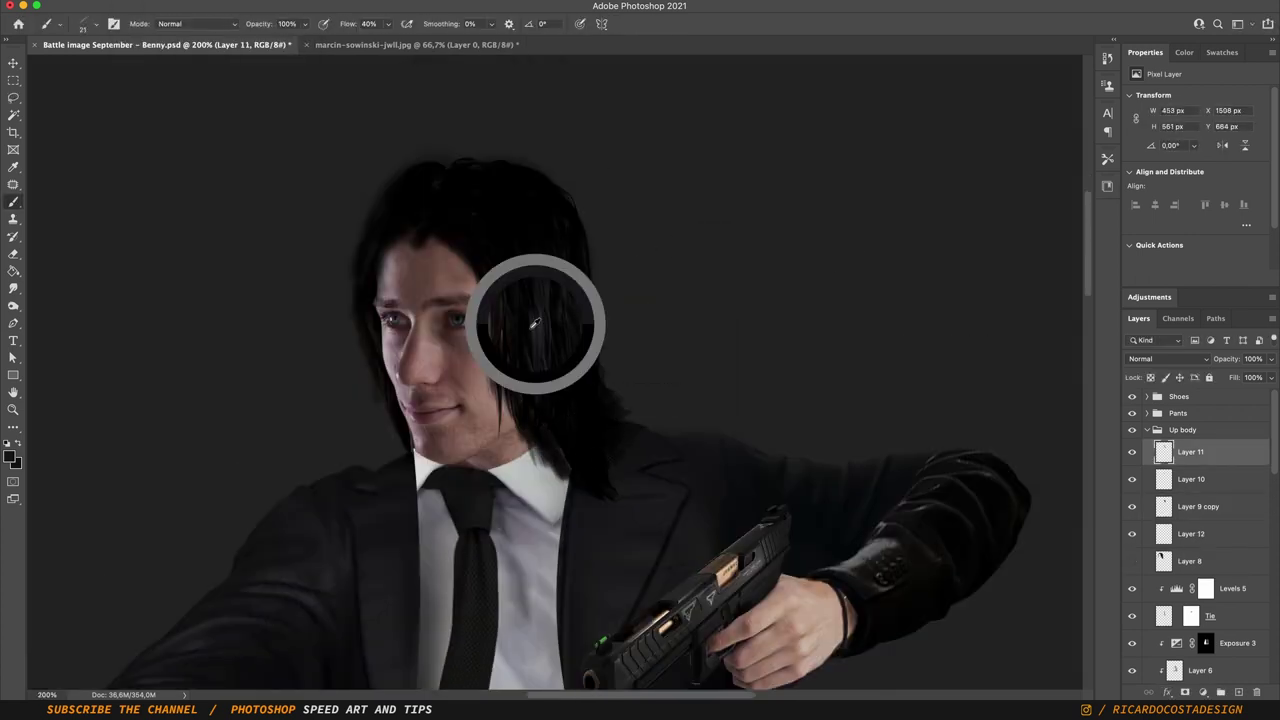
{"action": "key", "text": "ctrl+minus"}
{"action": "key", "text": "ctrl+minus"}
{"action": "key", "text": "m"}
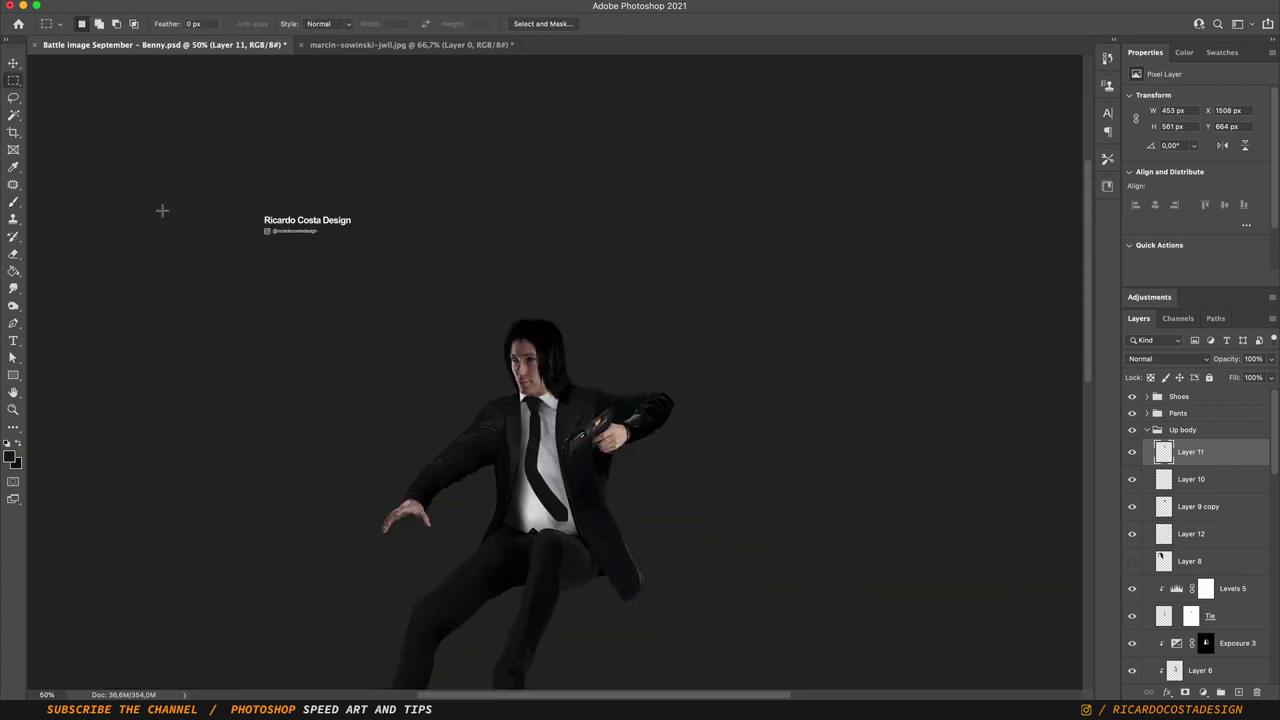
{"action": "key", "text": "ctrl+shift+alt+n"}
{"action": "key", "text": "b"}
{"action": "key", "text": "bracketright"}
{"action": "key", "text": "bracketright"}
{"action": "key", "text": "bracketright"}
{"action": "key", "text": "ctrl+plus"}
{"action": "key", "text": "ctrl+plus"}
{"action": "key", "text": "ctrl+plus"}
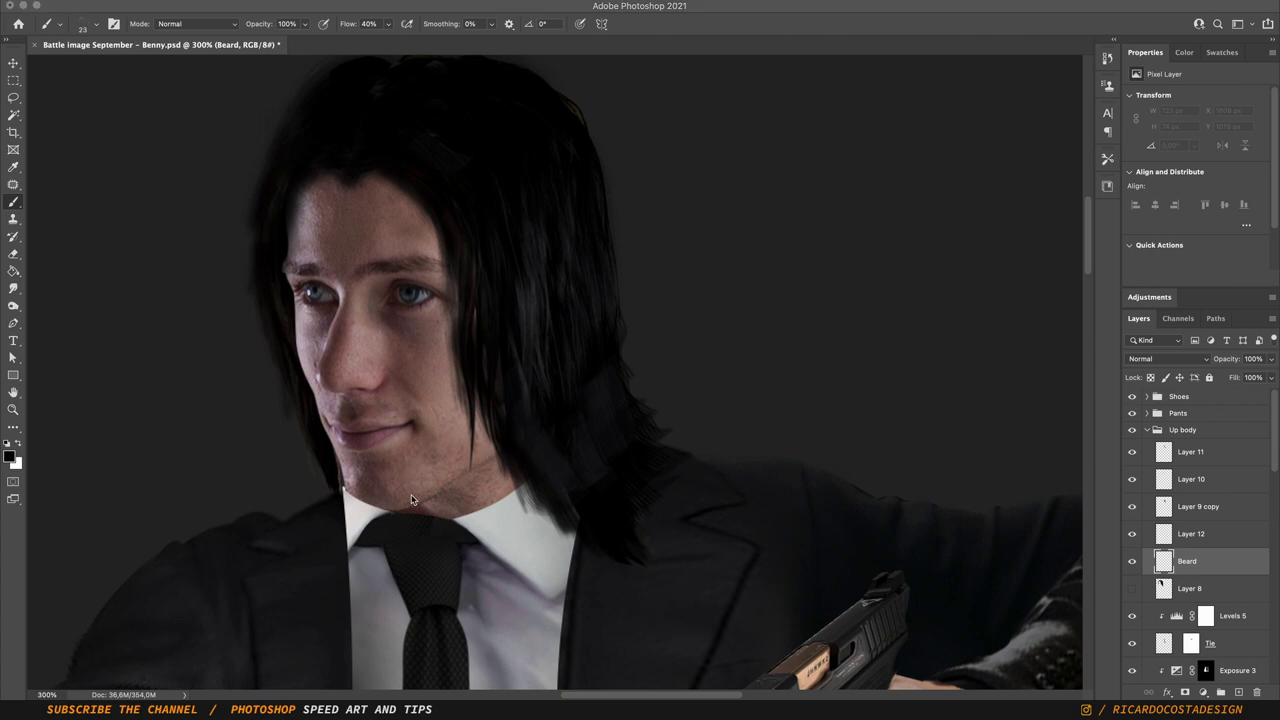
- Stipple low-opacity stubble on the chin and jawline, trimming edges with the Eraser
{"action": "left_click", "coordinate": [364, 472]}
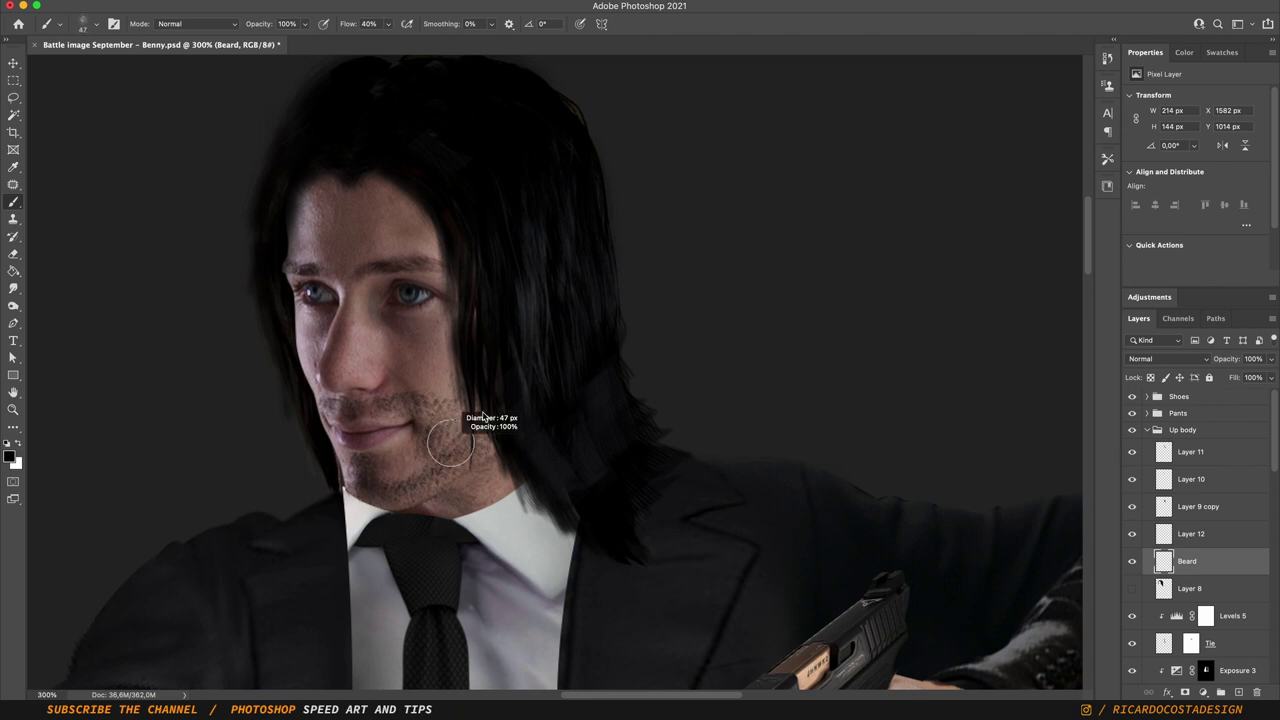
{"action": "key", "text": "1"}
{"action": "left_click_drag", "start_coordinate": [470, 430], "coordinate": [490, 415]}
{"action": "key", "text": "ctrl+minus"}
{"action": "key", "text": "ctrl+minus"}
{"action": "key", "text": "ctrl+minus"}
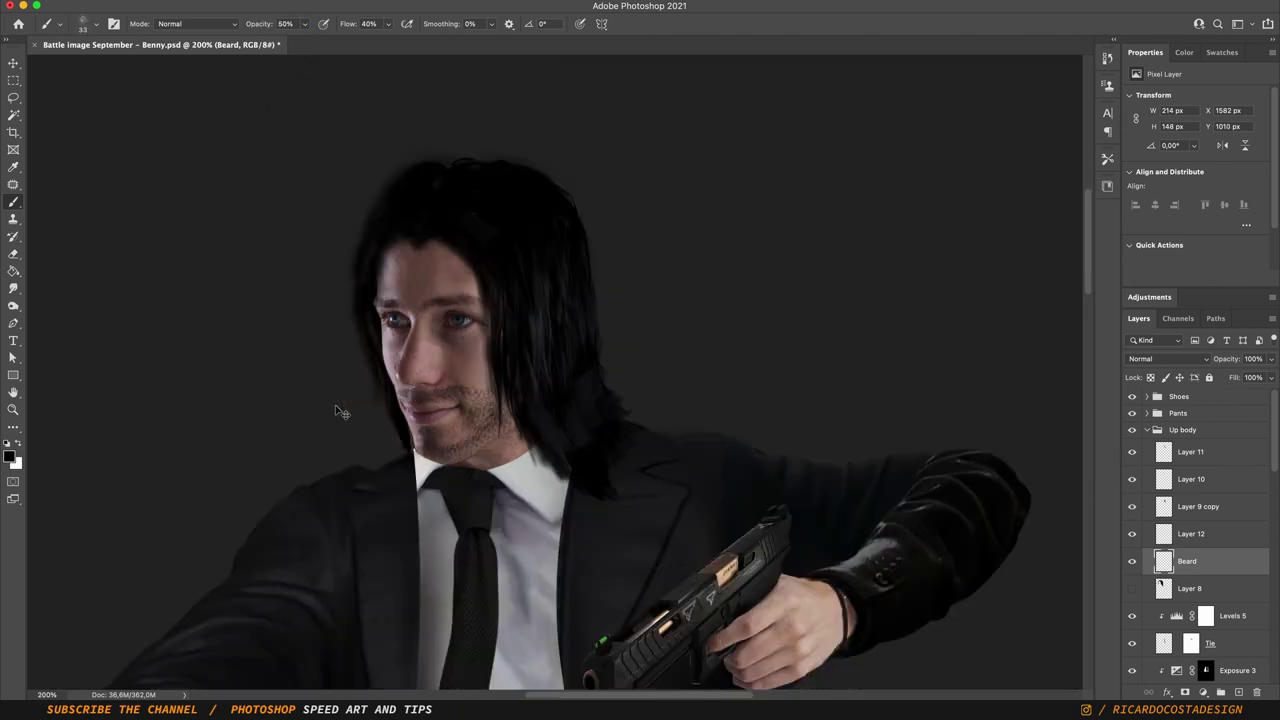
{"action": "left_click", "coordinate": [518, 398]}
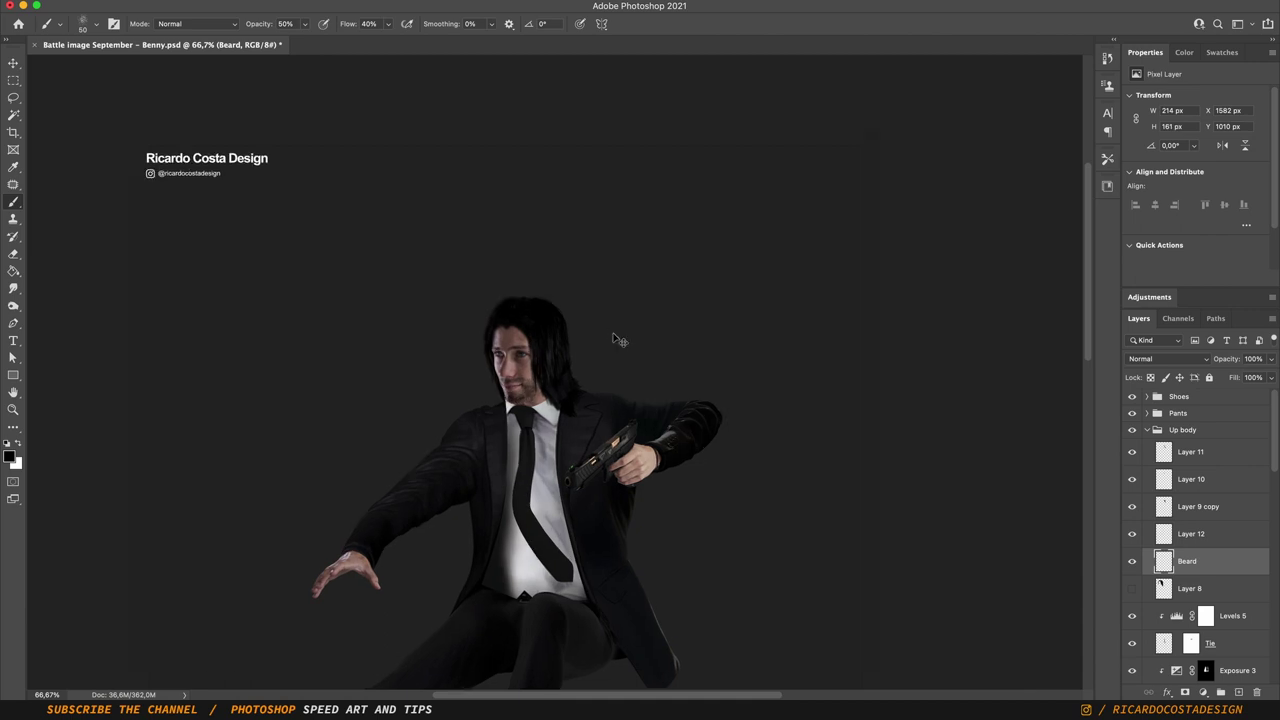
{"action": "key", "text": "ctrl+plus"}
{"action": "key", "text": "ctrl+plus"}
{"action": "key", "text": "e"}
{"action": "left_click_drag", "start_coordinate": [502, 425], "coordinate": [467, 428]}
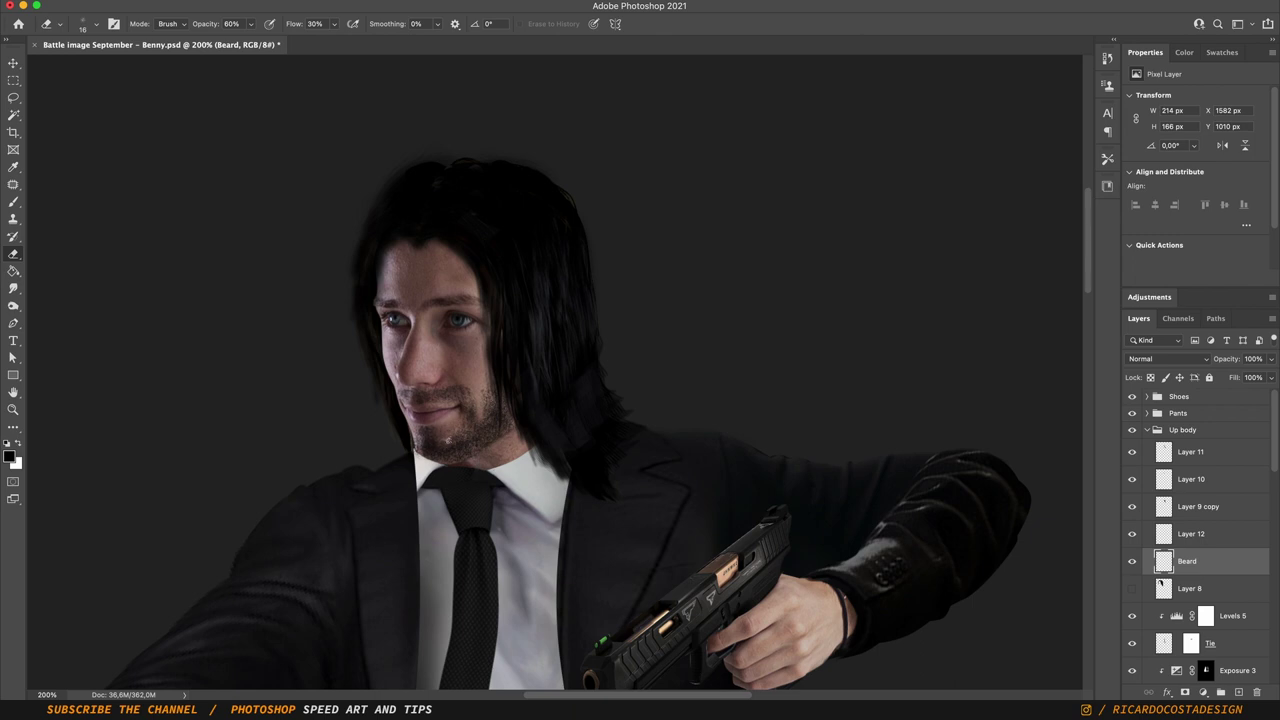
{"action": "key", "text": "b"}
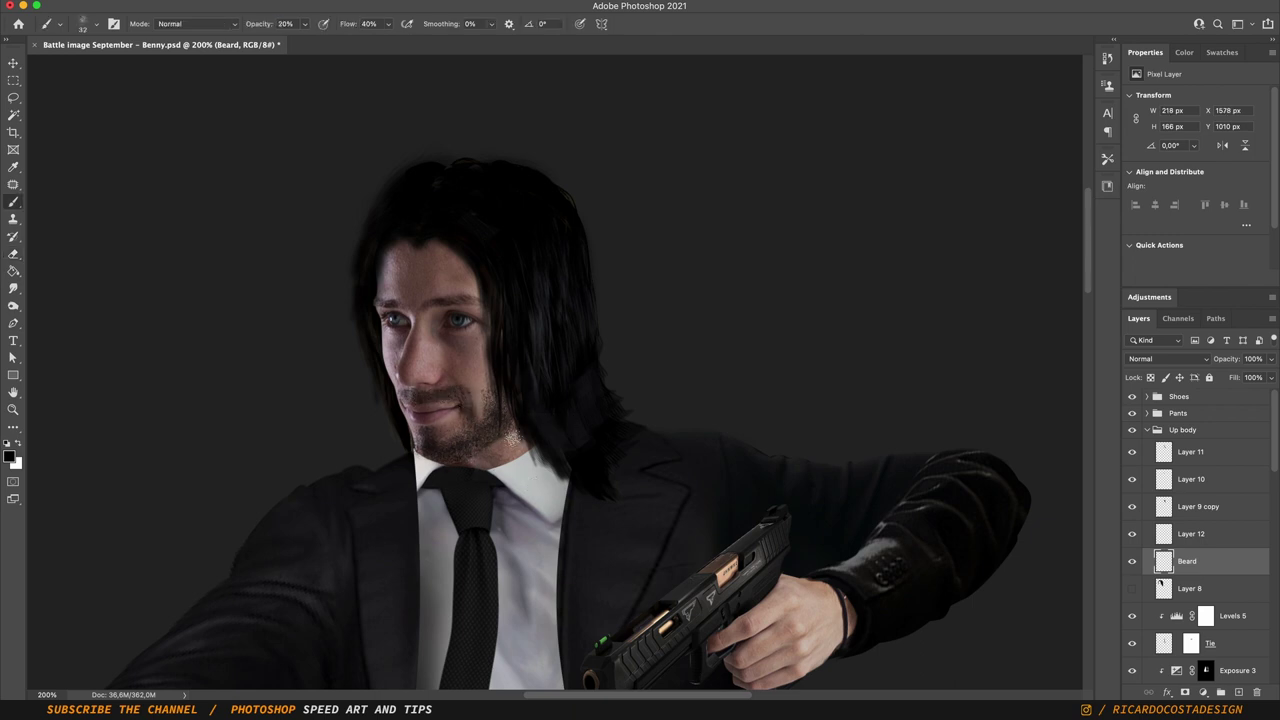
- Duplicate the Beard layer as Beard copy at 60% opacity
{"action": "key", "text": "m"}
{"action": "key", "text": "ctrl+minus"}
{"action": "key", "text": "ctrl+minus"}
{"action": "key", "text": "ctrl+j"}
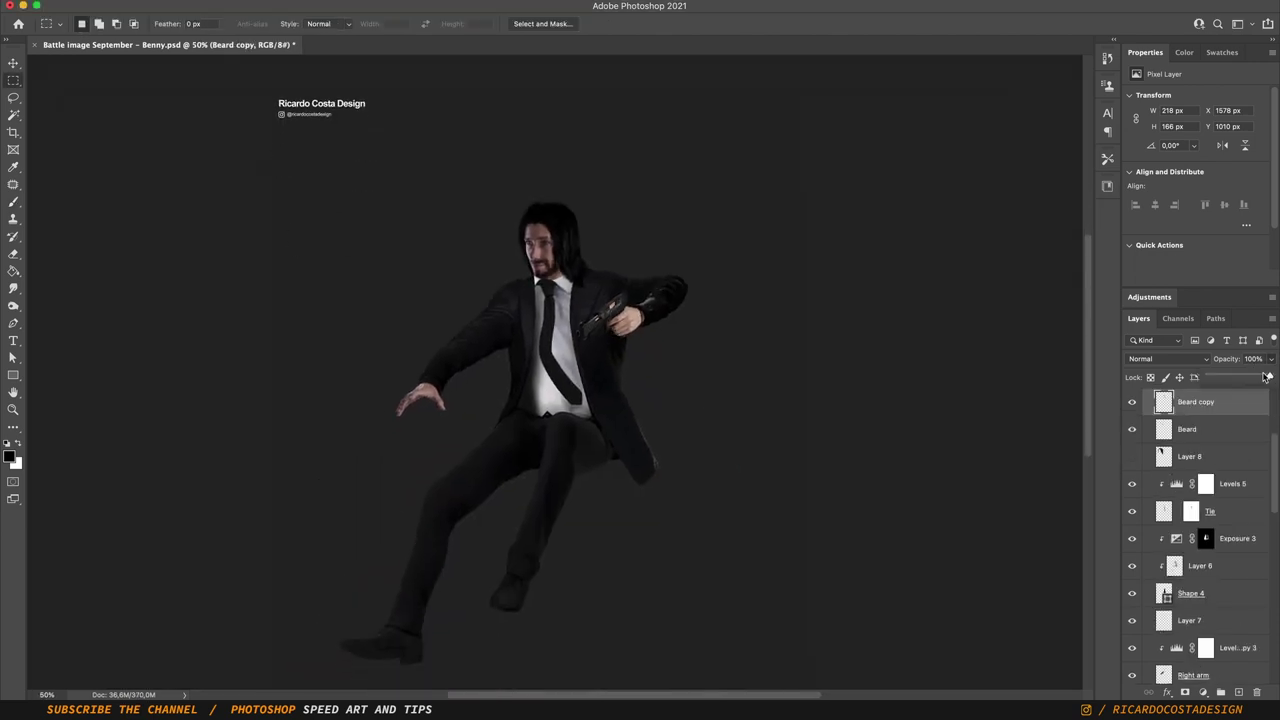
{"action": "key", "text": "e"}
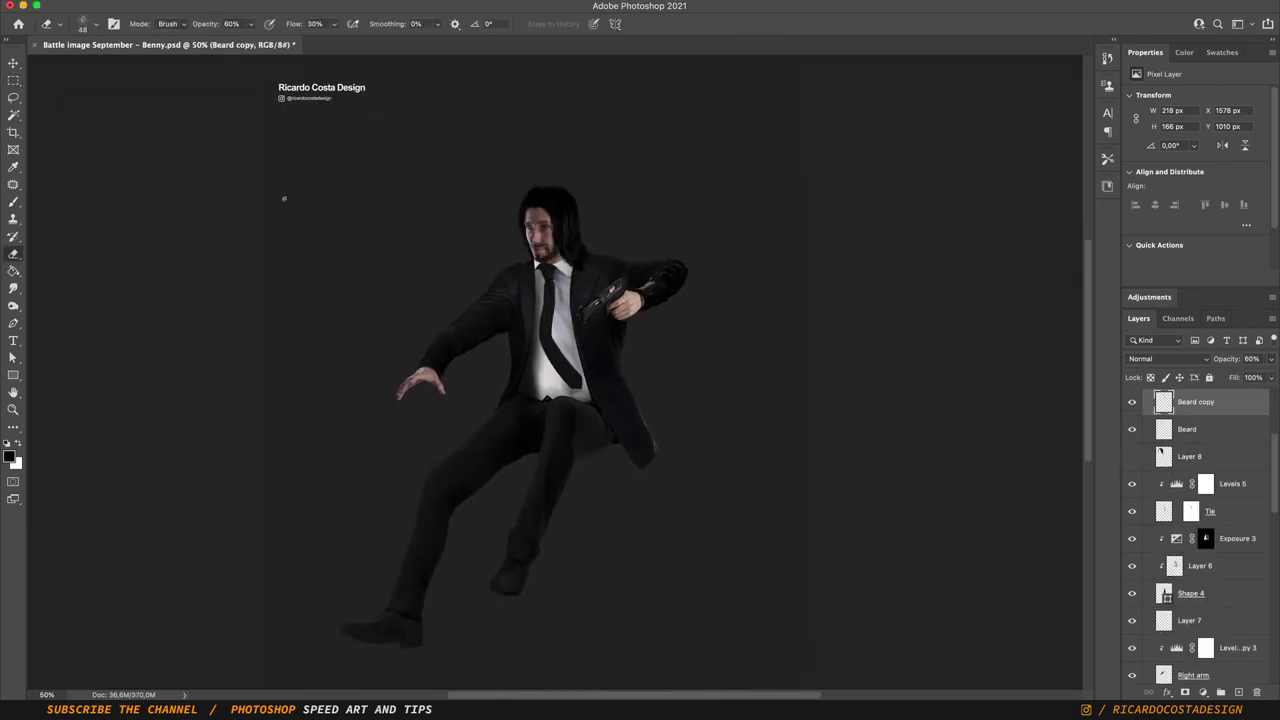
- Rotate the rifle downward and tuck it behind the upper body
{"action": "left_click_drag", "start_coordinate": [783, 317], "coordinate": [806, 280]}
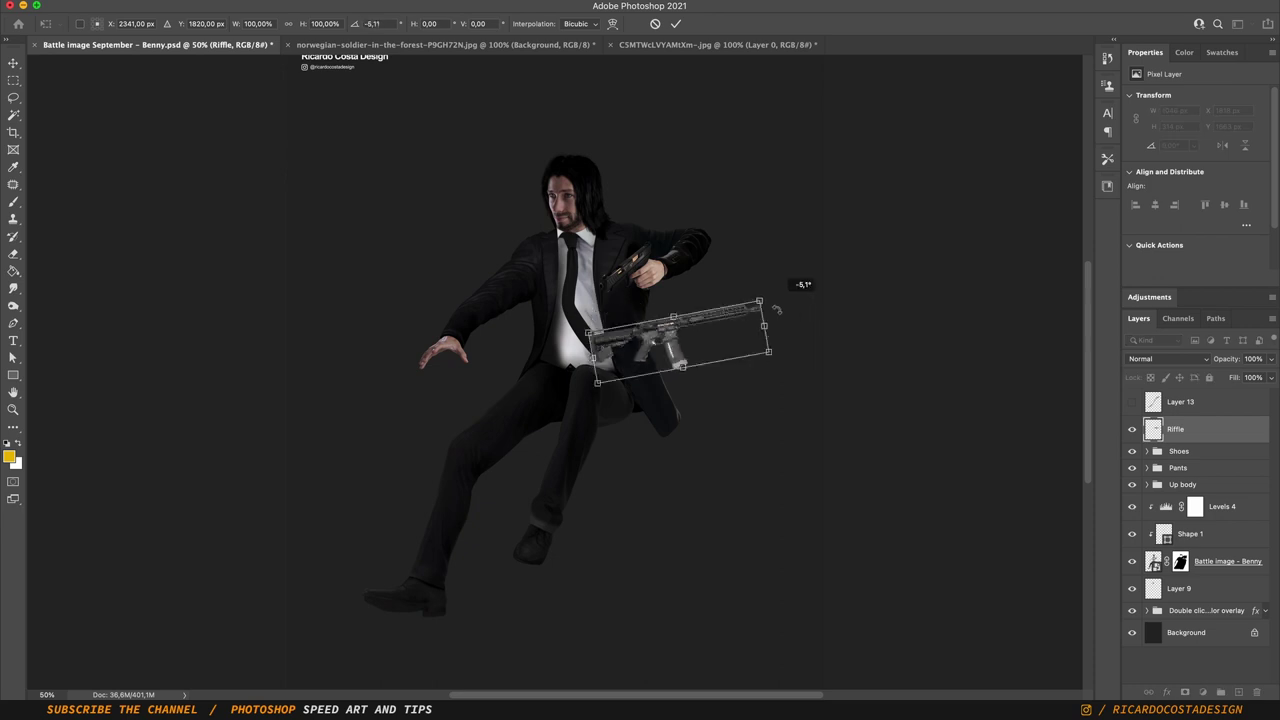
{"action": "key", "text": "Return"}
{"action": "left_click_drag", "start_coordinate": [1261, 228], "coordinate": [1188, 233]}
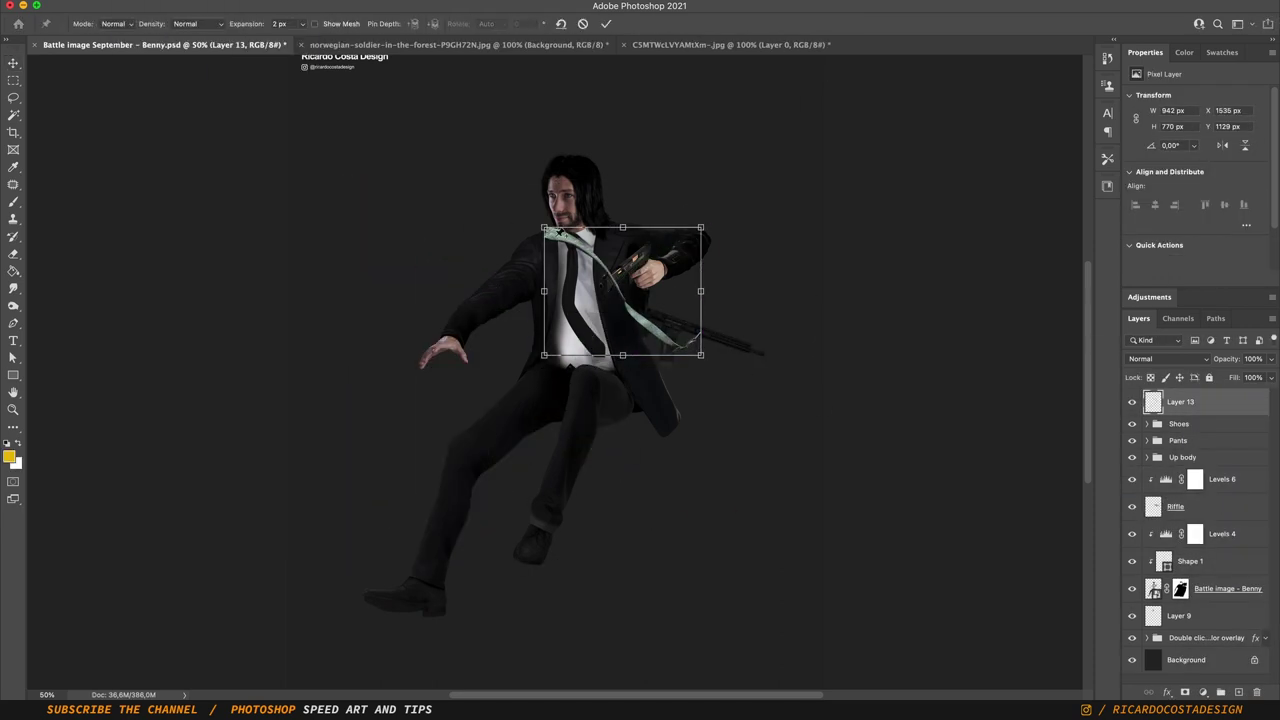
- Puppet Warp Layer 13 into a strap running from the collar down to the rifle
{"action": "left_click", "coordinate": [667, 339]}
{"action": "left_click", "coordinate": [548, 233]}
{"action": "left_click", "coordinate": [569, 277]}
{"action": "left_click", "coordinate": [624, 297]}
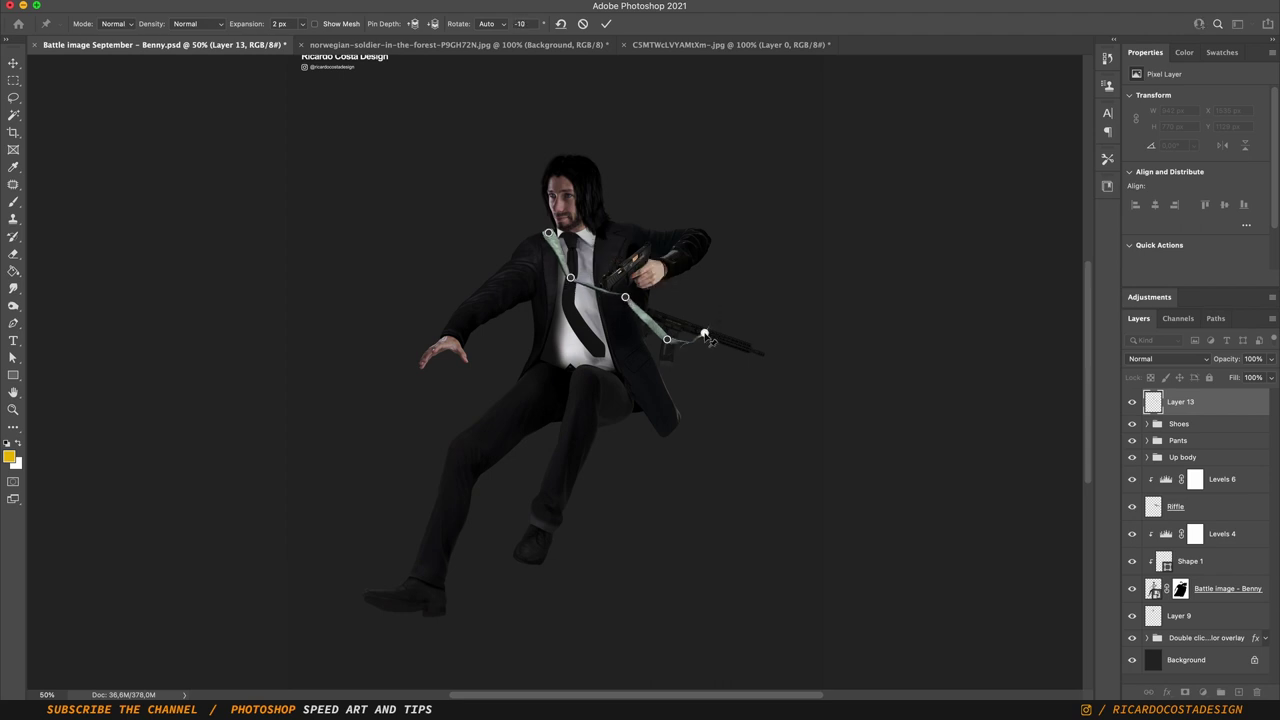
{"action": "left_click_drag", "start_coordinate": [705, 337], "coordinate": [663, 286]}
{"action": "key", "text": "Return"}
- Darken the strap with clipped Hue/Saturation and Levels adjustments
{"action": "left_click", "coordinate": [1203, 691]}
{"action": "left_click", "coordinate": [1214, 544]}
{"action": "key", "text": "ctrl+z"}
{"action": "left_click", "coordinate": [1203, 691]}
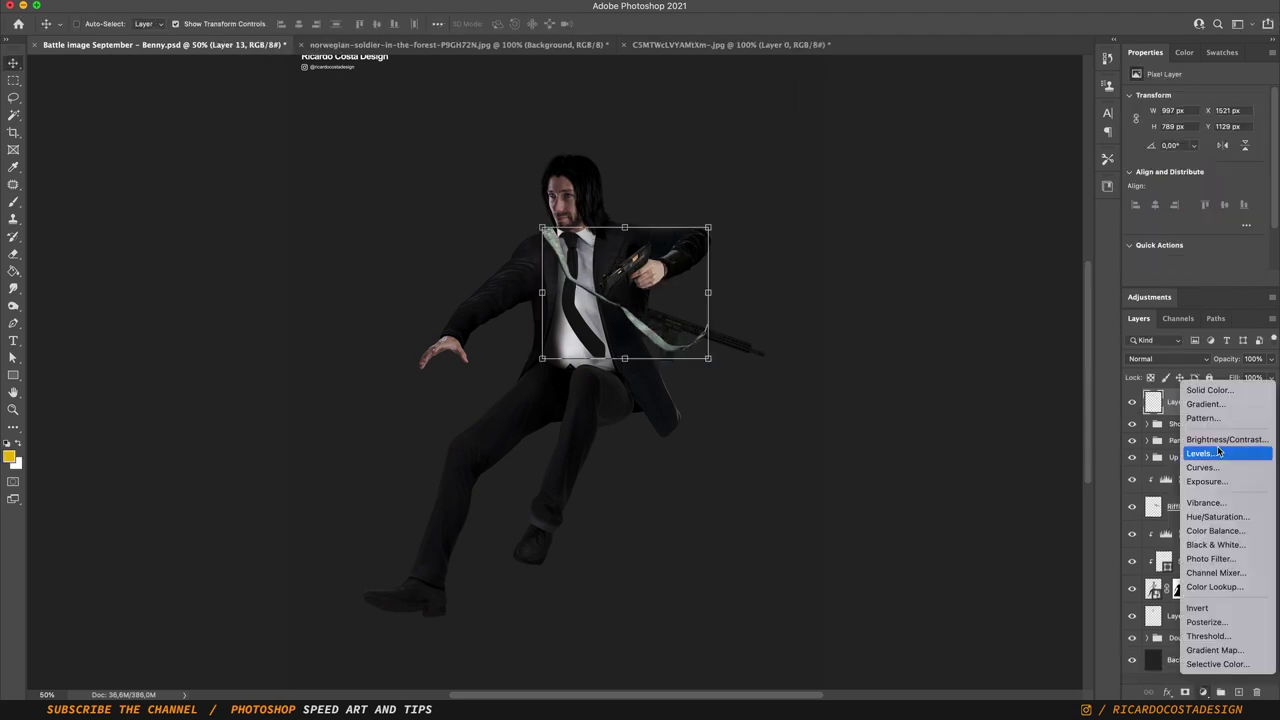
{"action": "left_click", "coordinate": [1218, 452]}
{"action": "key", "text": "m"}
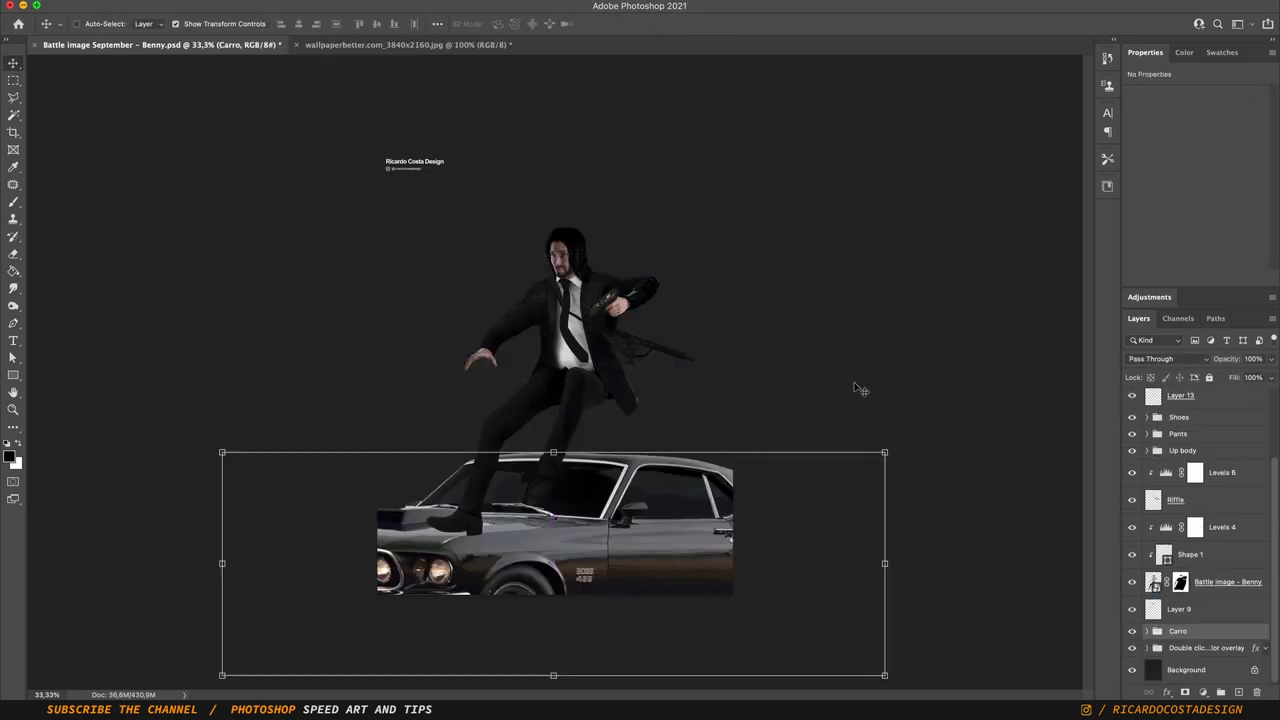
- Enlarge and tilt the car, then place the city photo to fill the background
{"action": "mouse_move", "coordinate": [858, 388]}
{"action": "left_mouse_down"}
{"action": "mouse_move", "coordinate": [709, 529]}
{"action": "mouse_move", "coordinate": [766, 537]}
{"action": "left_mouse_up"}
{"action": "left_click_drag", "start_coordinate": [912, 372], "coordinate": [926, 365]}
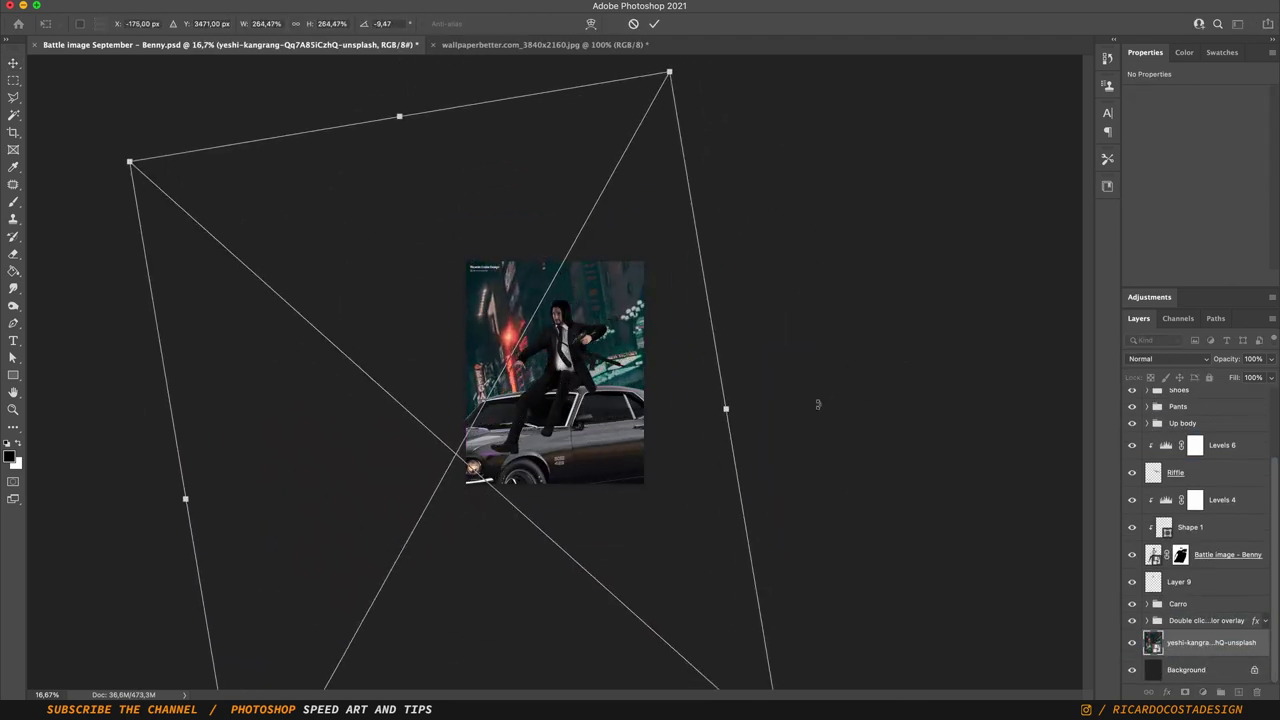
{"action": "left_click_drag", "start_coordinate": [836, 393], "coordinate": [737, 400]}
{"action": "key", "text": "Return"}
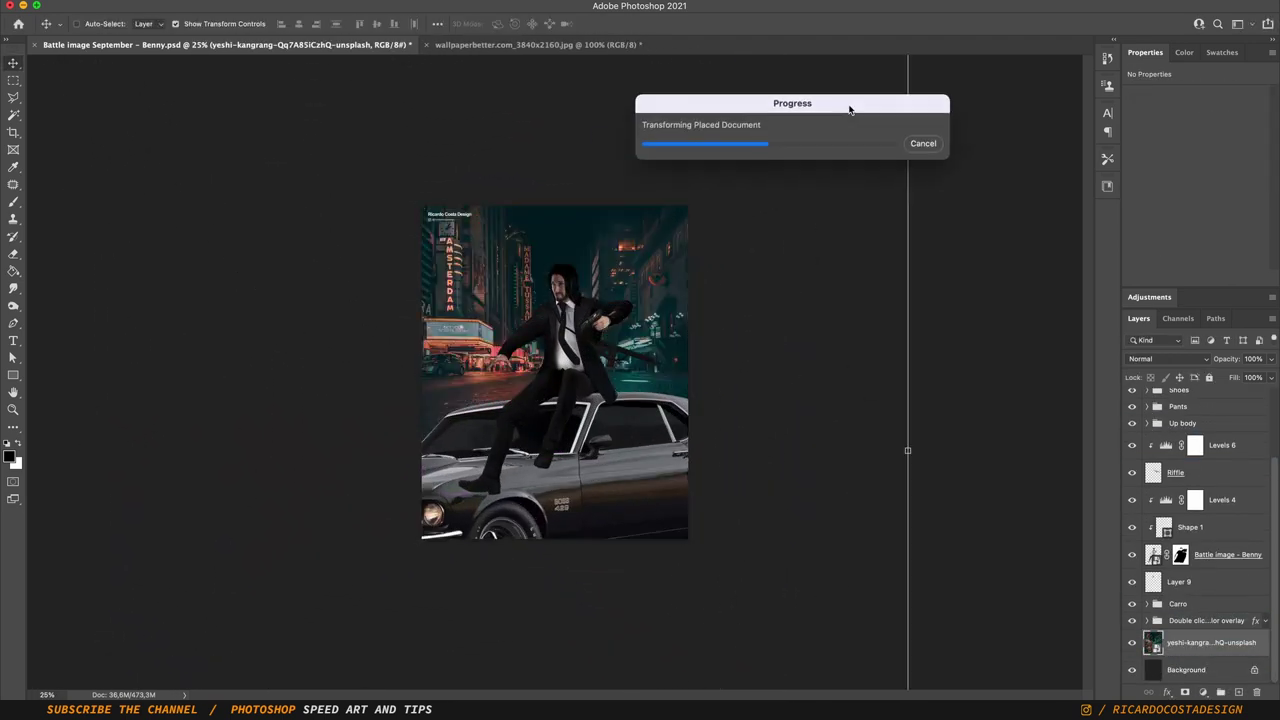
- Darken the car with lowered output levels, then open the city photo in Camera Raw
{"action": "right_click", "coordinate": [1210, 642]}
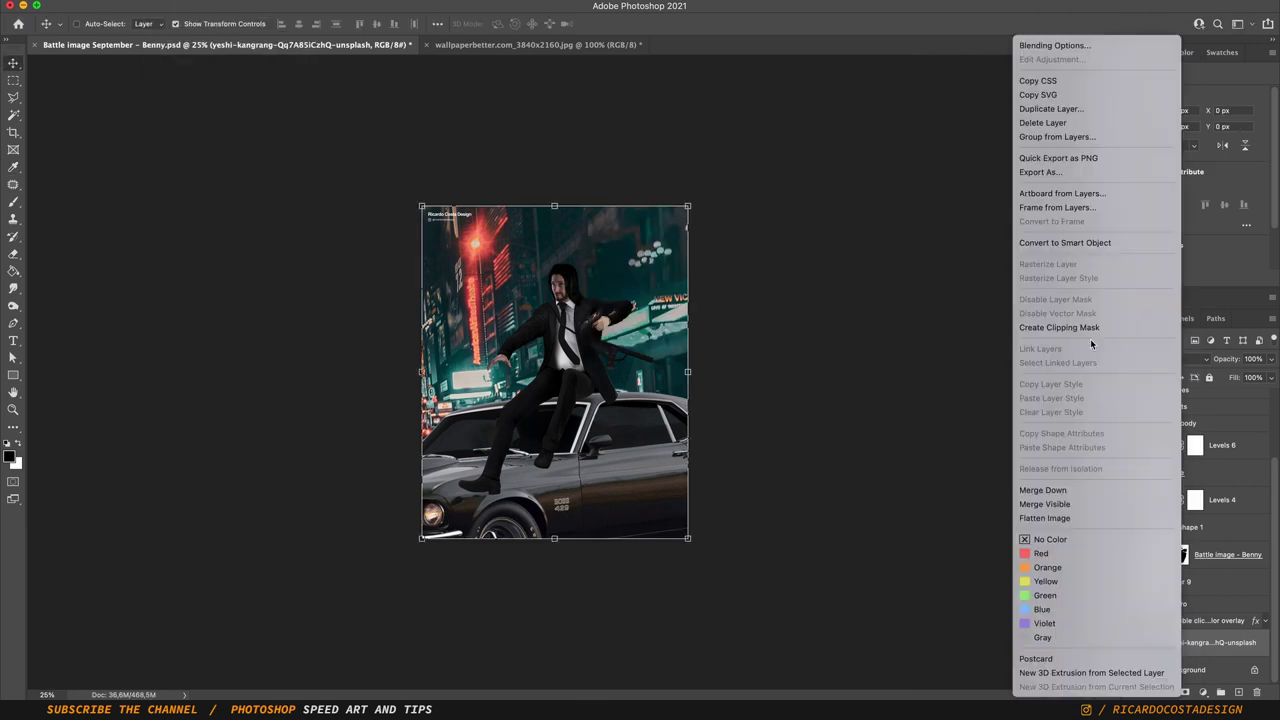
{"action": "left_click_drag", "start_coordinate": [1260, 228], "coordinate": [1162, 234]}
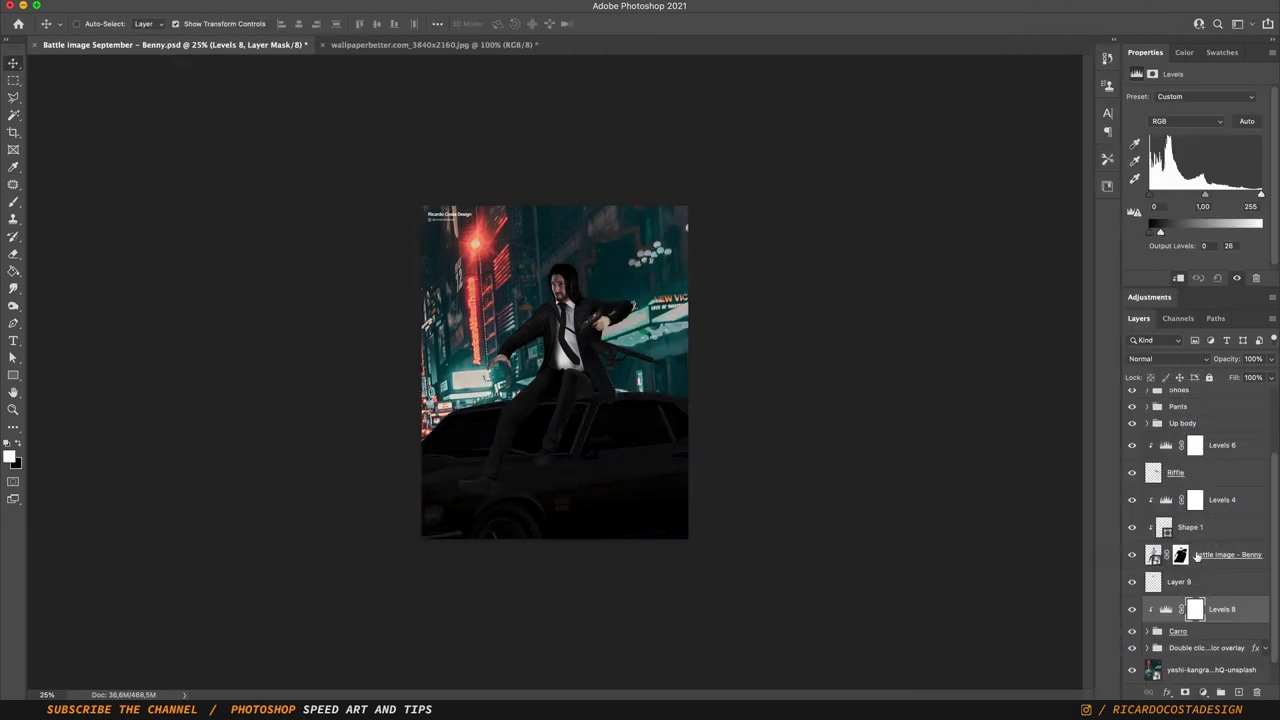
{"action": "left_click", "coordinate": [1210, 670]}
{"action": "key", "text": "ctrl+shift+a"}
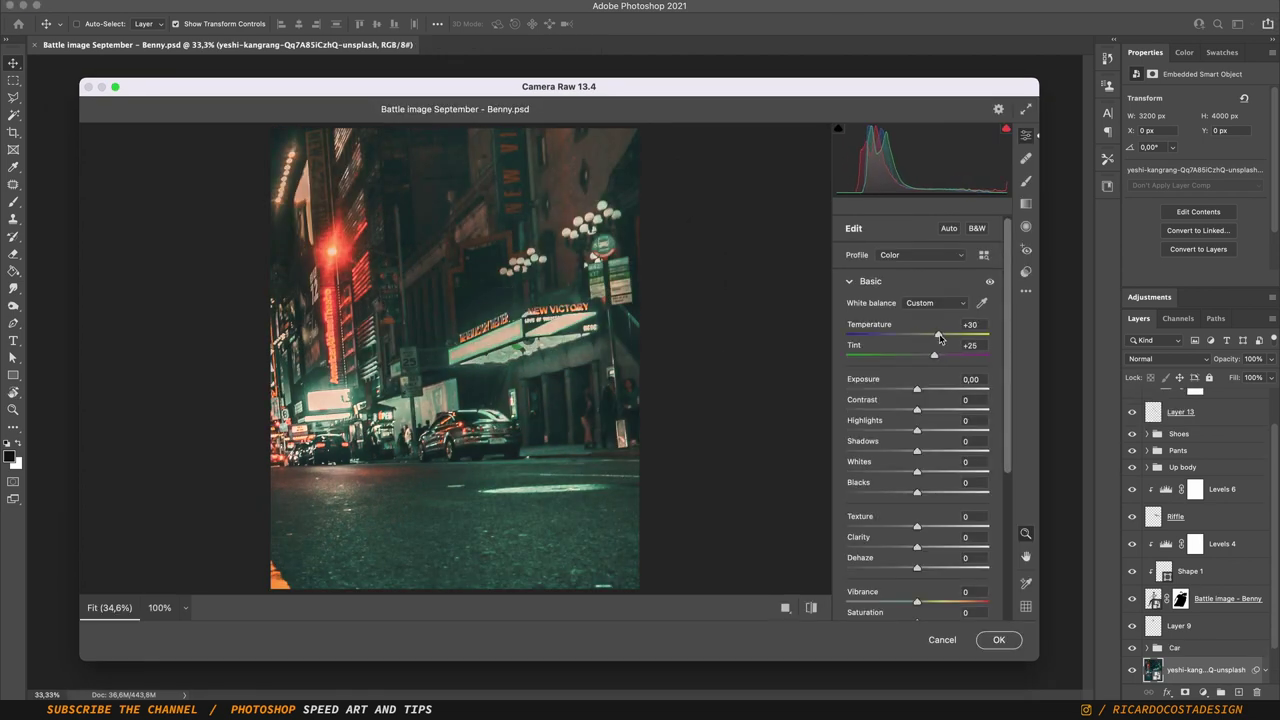
- Grade the city photo in Camera Raw with more exposure, contrast, whites and clarity, and darker blacks
{"action": "mouse_move", "coordinate": [917, 409]}
{"action": "left_mouse_down"}
{"action": "mouse_move", "coordinate": [933, 409]}
{"action": "mouse_move", "coordinate": [903, 450]}
{"action": "left_mouse_up"}
{"action": "left_click_drag", "start_coordinate": [917, 471], "coordinate": [937, 471]}
{"action": "mouse_move", "coordinate": [917, 526]}
{"action": "left_mouse_down"}
{"action": "mouse_move", "coordinate": [889, 526]}
{"action": "mouse_move", "coordinate": [935, 547]}
{"action": "left_mouse_up"}
{"action": "left_click_drag", "start_coordinate": [917, 568], "coordinate": [916, 570]}
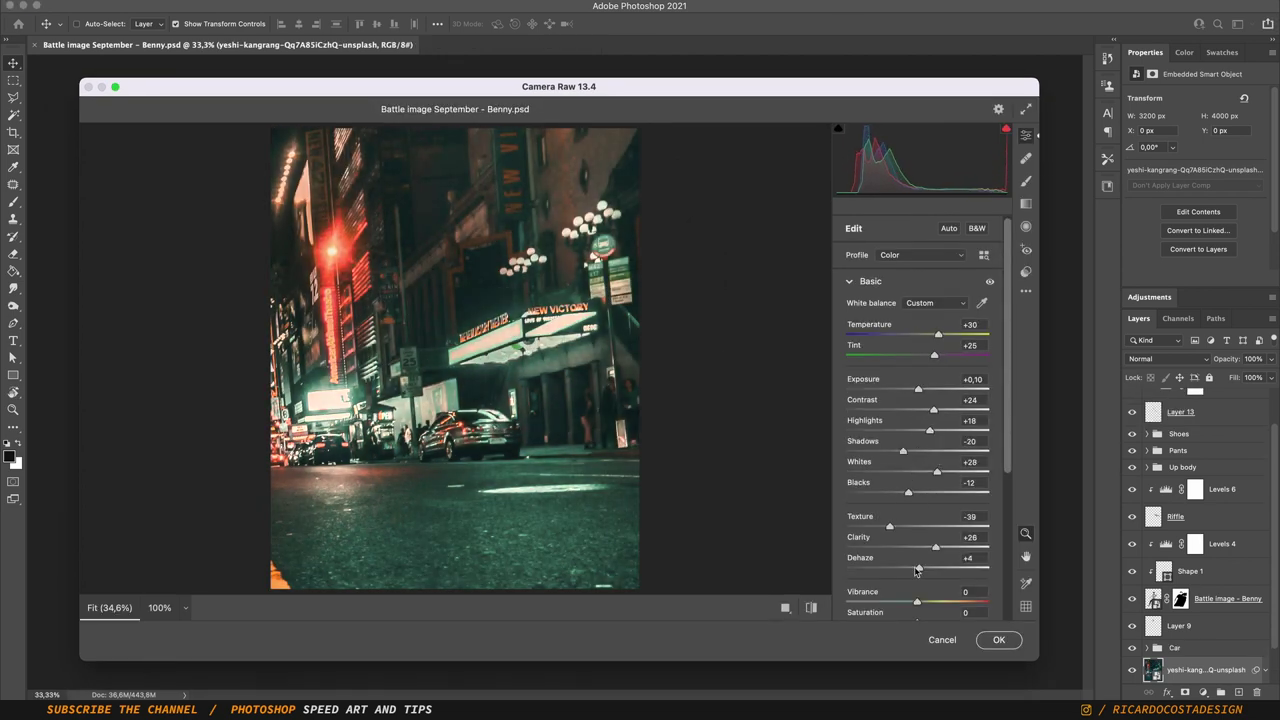
{"action": "left_click", "coordinate": [998, 640]}
- Gaussian-blur the city background and lower the car Levels output to darken the car
{"action": "left_click", "coordinate": [978, 291]}
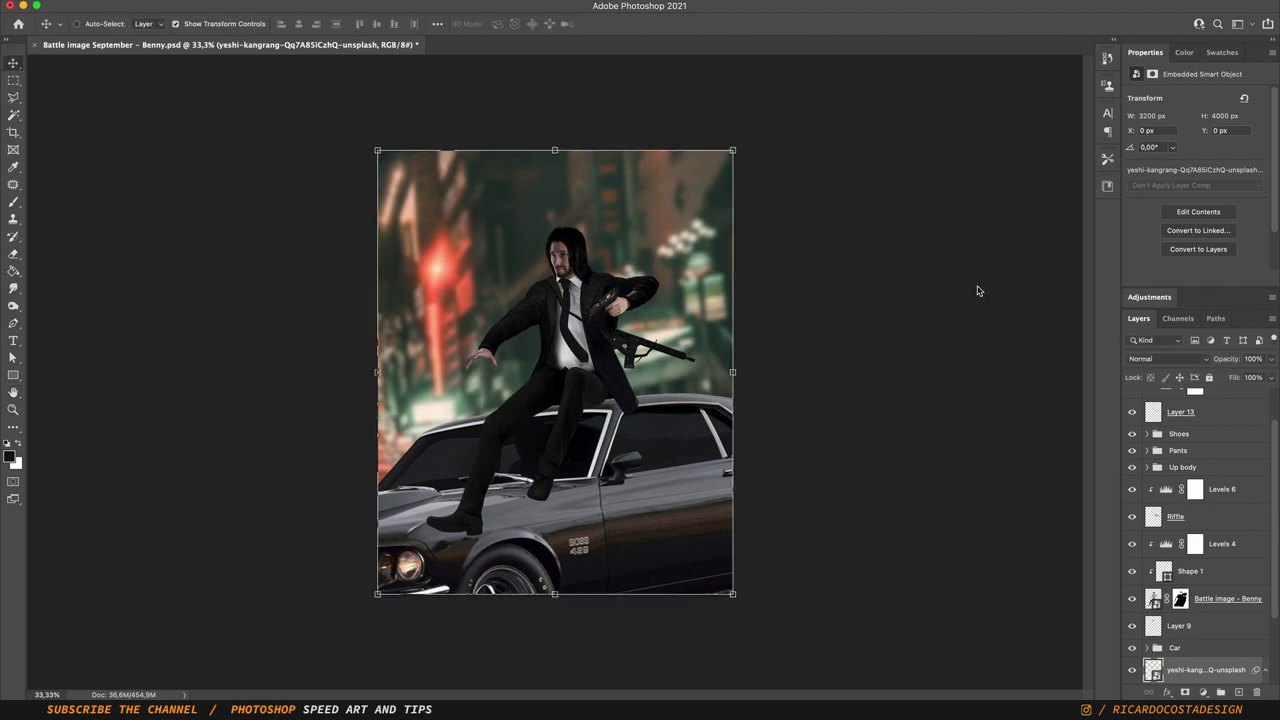
{"action": "left_click", "coordinate": [1175, 647]}
{"action": "left_click", "coordinate": [1221, 692]}
{"action": "left_click", "coordinate": [1200, 483]}
{"action": "left_click_drag", "start_coordinate": [1261, 232], "coordinate": [1166, 232]}
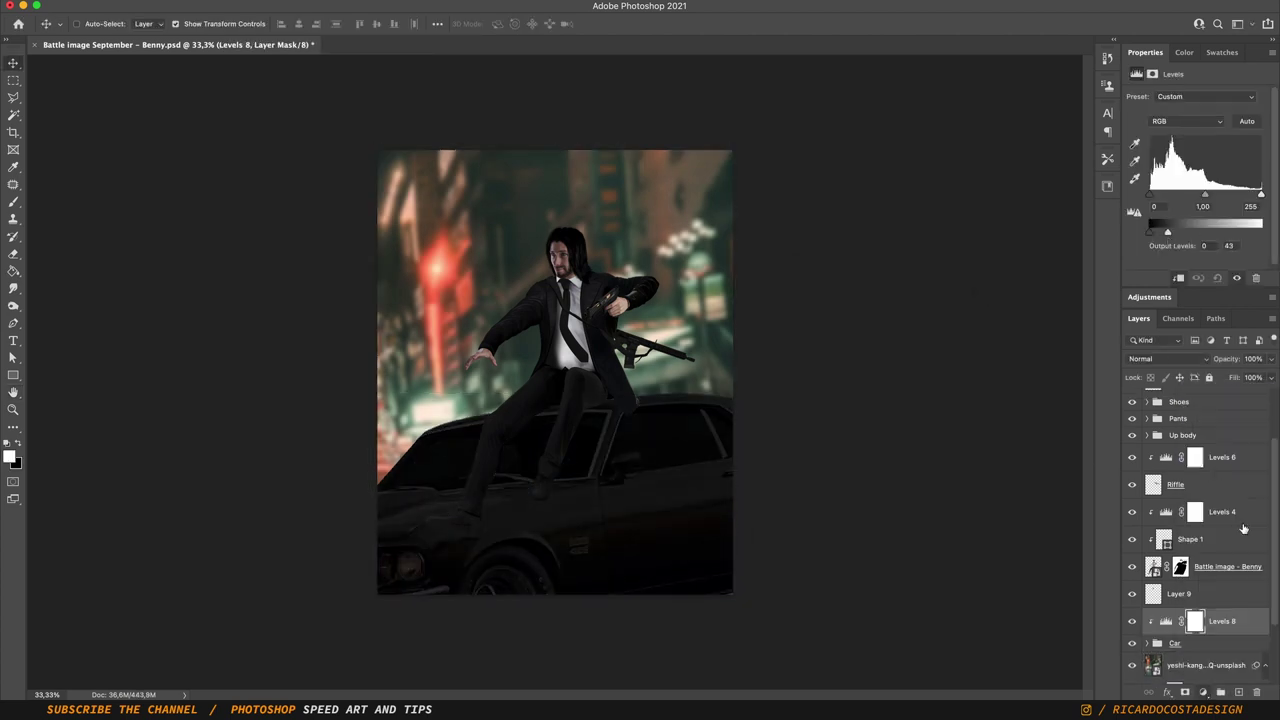
- Add a colorized Hue/Saturation tint with hue 49
{"action": "left_click", "coordinate": [1203, 692]}
{"action": "left_click", "coordinate": [1197, 215]}
{"action": "left_click_drag", "start_coordinate": [1130, 143], "coordinate": [1150, 148]}
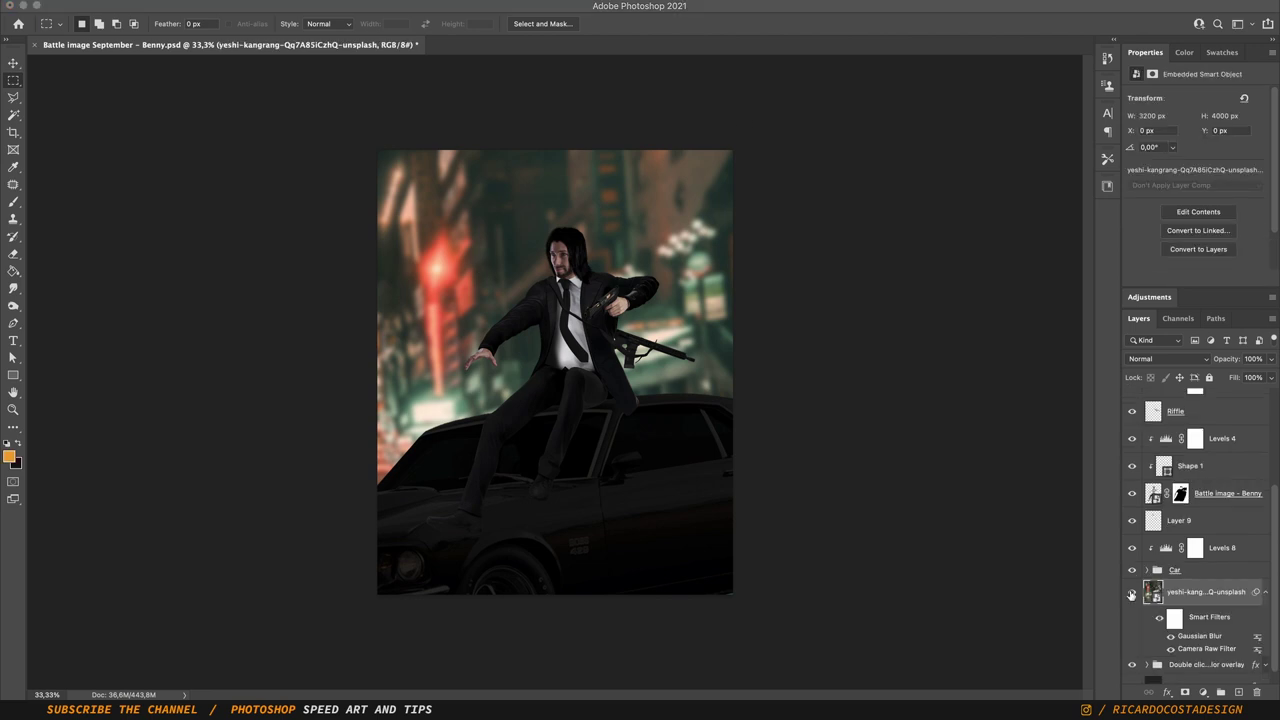
- Paint a red-orange gradient glow on a new layer behind the city photo
{"action": "left_click", "coordinate": [1131, 593]}
{"action": "mouse_move", "coordinate": [757, 143]}
{"action": "left_mouse_down"}
{"action": "mouse_move", "coordinate": [680, 163]}
{"action": "mouse_move", "coordinate": [402, 565]}
{"action": "left_mouse_up"}
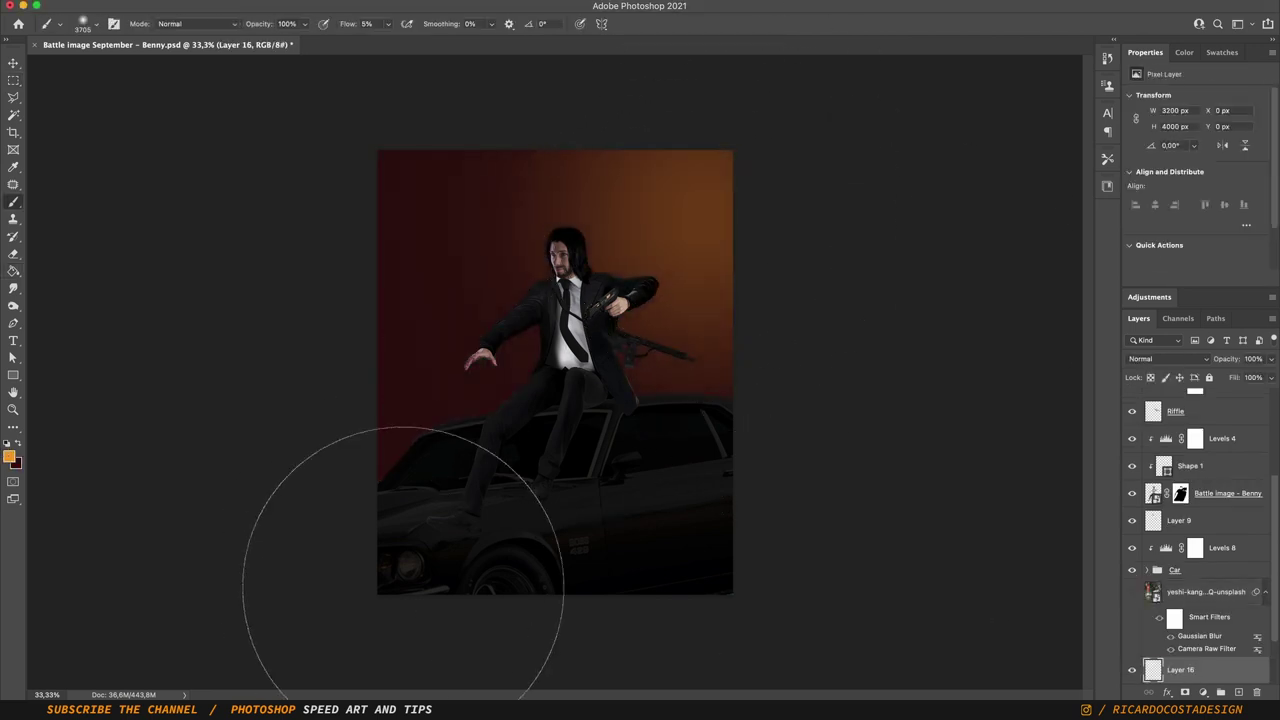
{"action": "left_click", "coordinate": [1131, 591]}
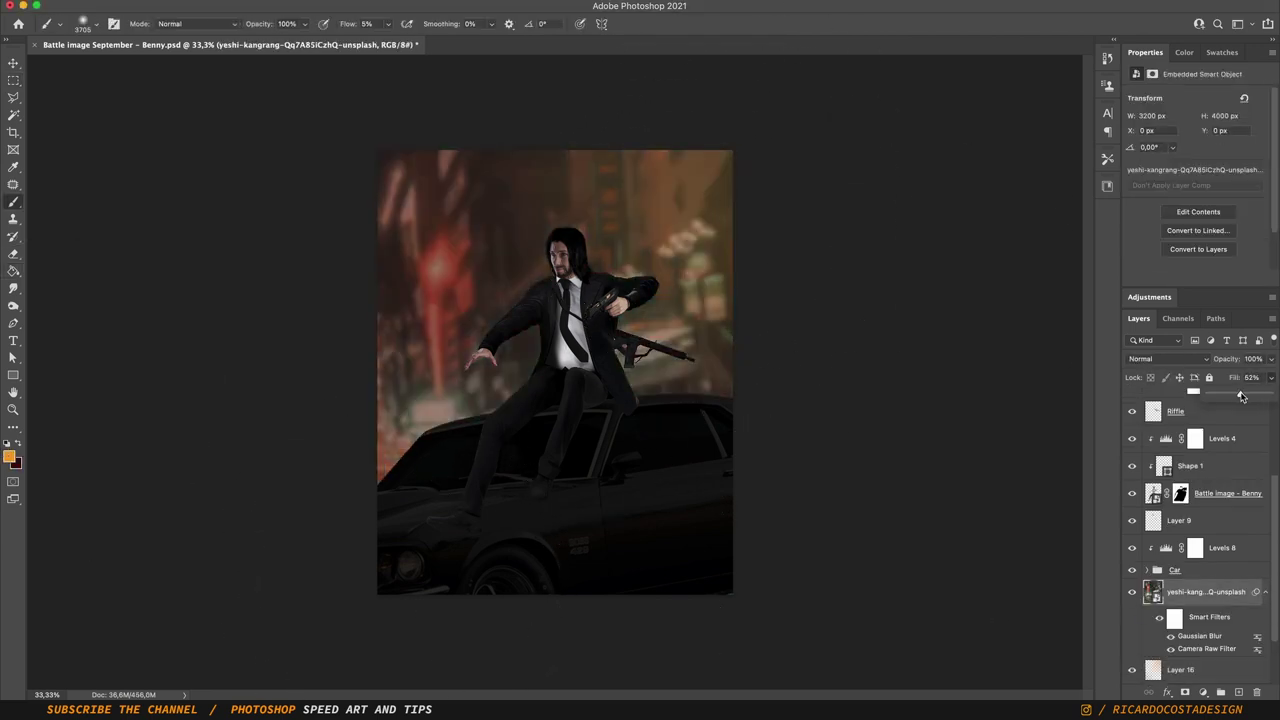
{"action": "key", "text": "m"}
{"action": "left_click", "coordinate": [1214, 550]}
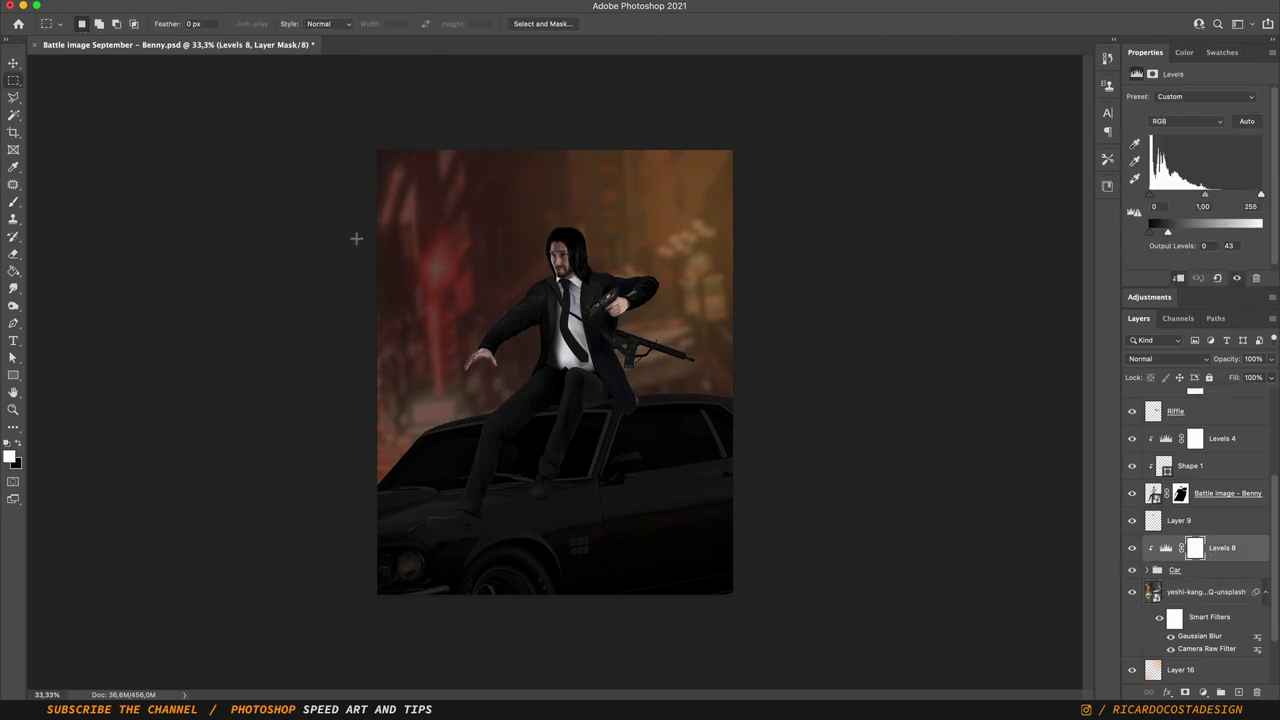
{"action": "left_click", "coordinate": [1205, 591]}
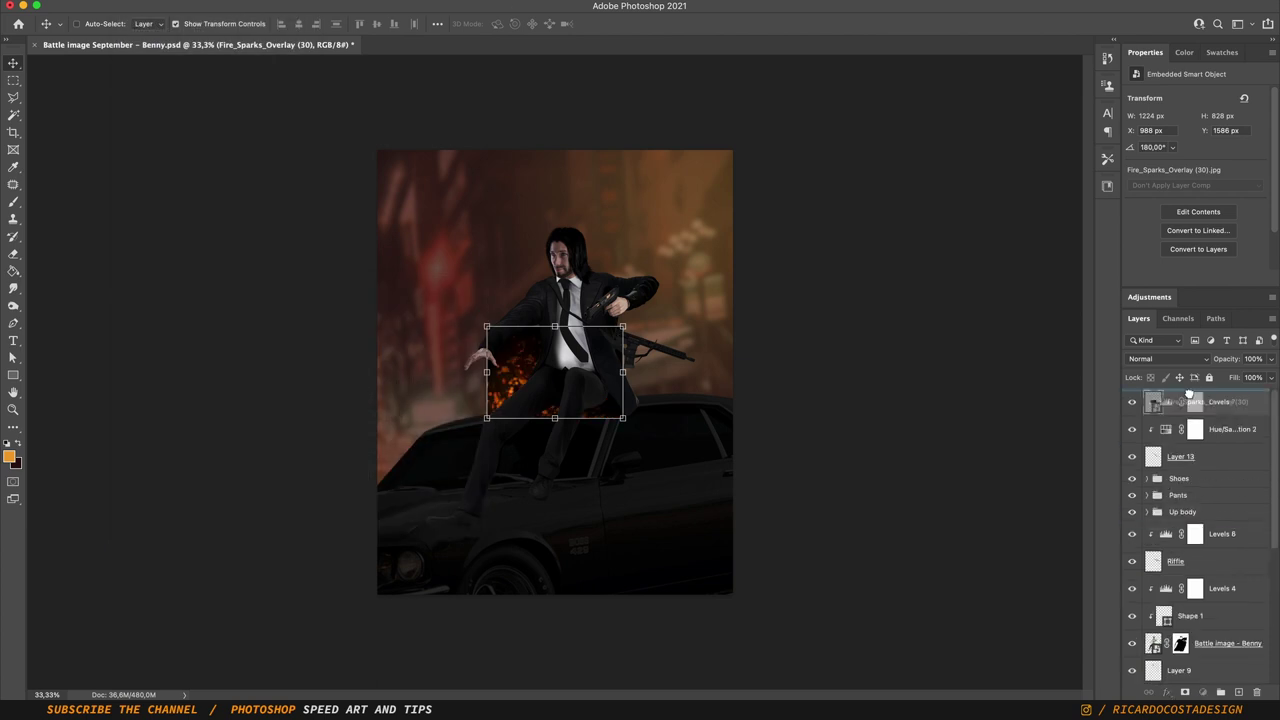
- Flip, enlarge and Screen-blend two fire sparks overlays over the car
{"action": "left_click_drag", "start_coordinate": [620, 325], "coordinate": [655, 398]}
{"action": "left_click", "coordinate": [1168, 358]}
{"action": "left_click", "coordinate": [1150, 460]}
{"action": "key", "text": "Return"}
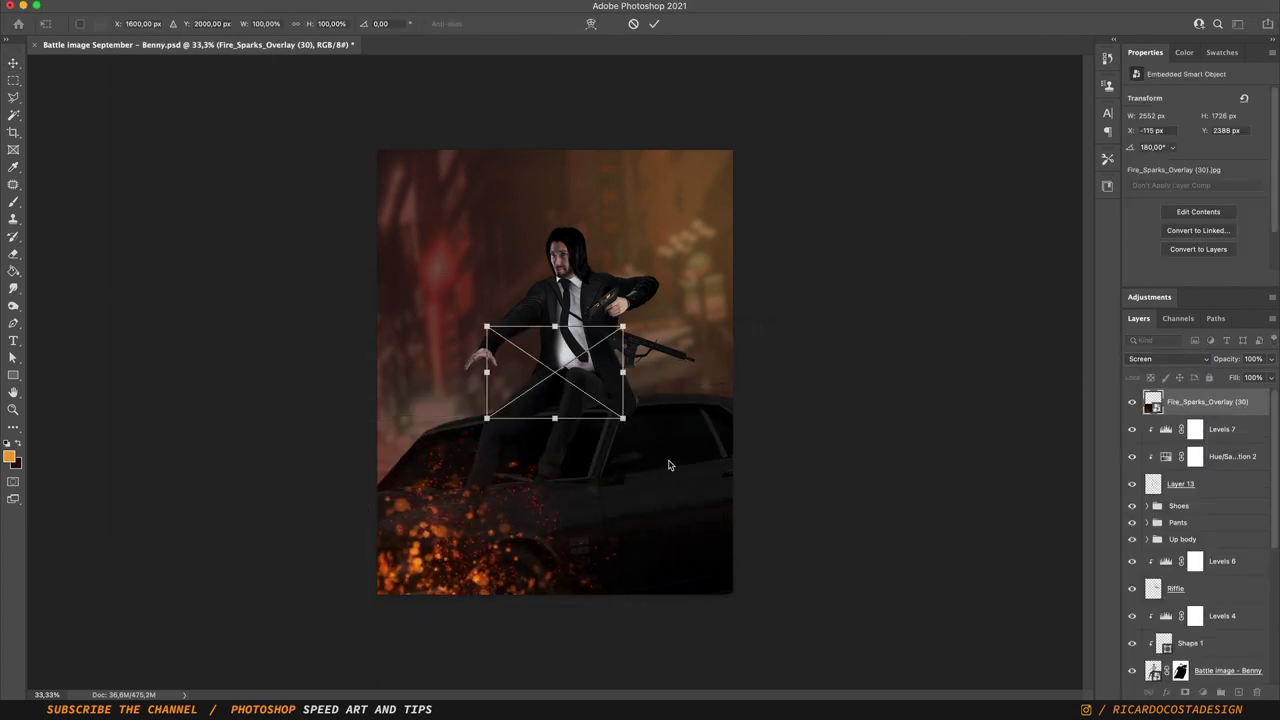
{"action": "left_click", "coordinate": [1168, 358]}
{"action": "left_click", "coordinate": [1150, 477]}
{"action": "key", "text": "Return"}
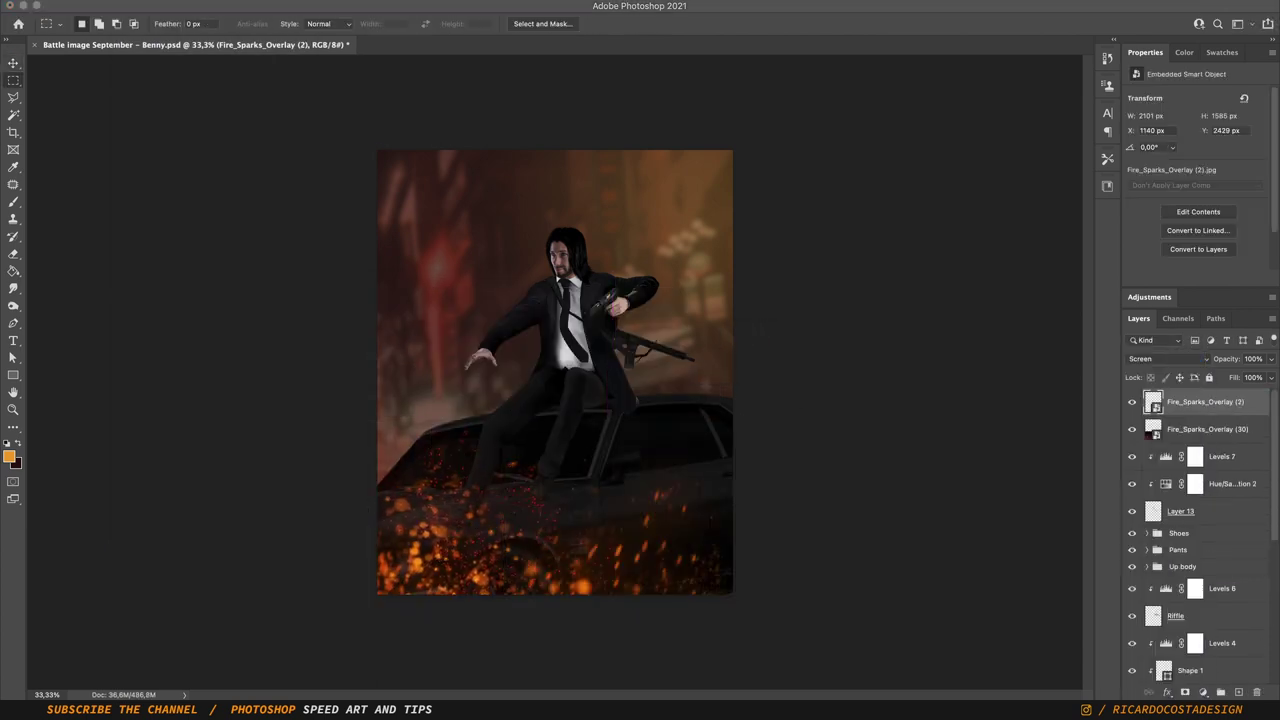
- Rotate, enlarge and Screen-blend the fire-embers image across the canvas
{"action": "left_click_drag", "start_coordinate": [320, 351], "coordinate": [800, 271]}
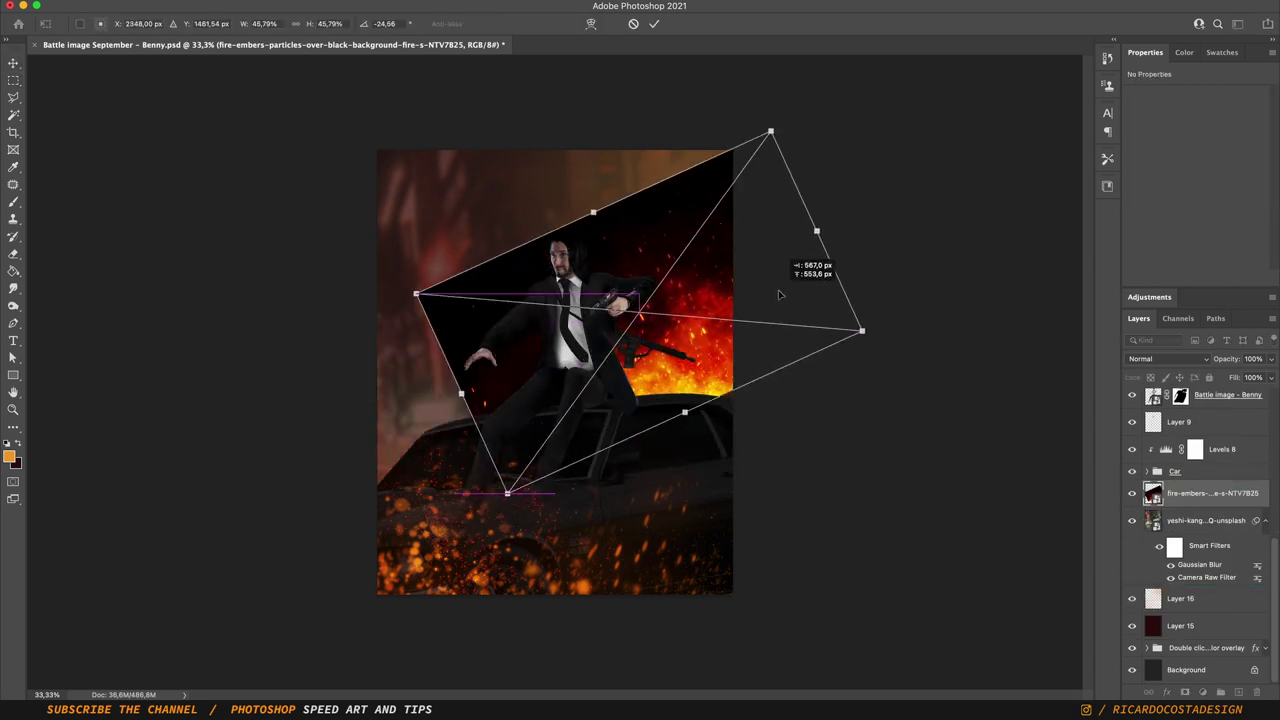
{"action": "key", "text": "Return"}
{"action": "left_click", "coordinate": [1168, 358]}
{"action": "left_click", "coordinate": [1143, 475]}
{"action": "left_click_drag", "start_coordinate": [420, 140], "coordinate": [334, 103]}
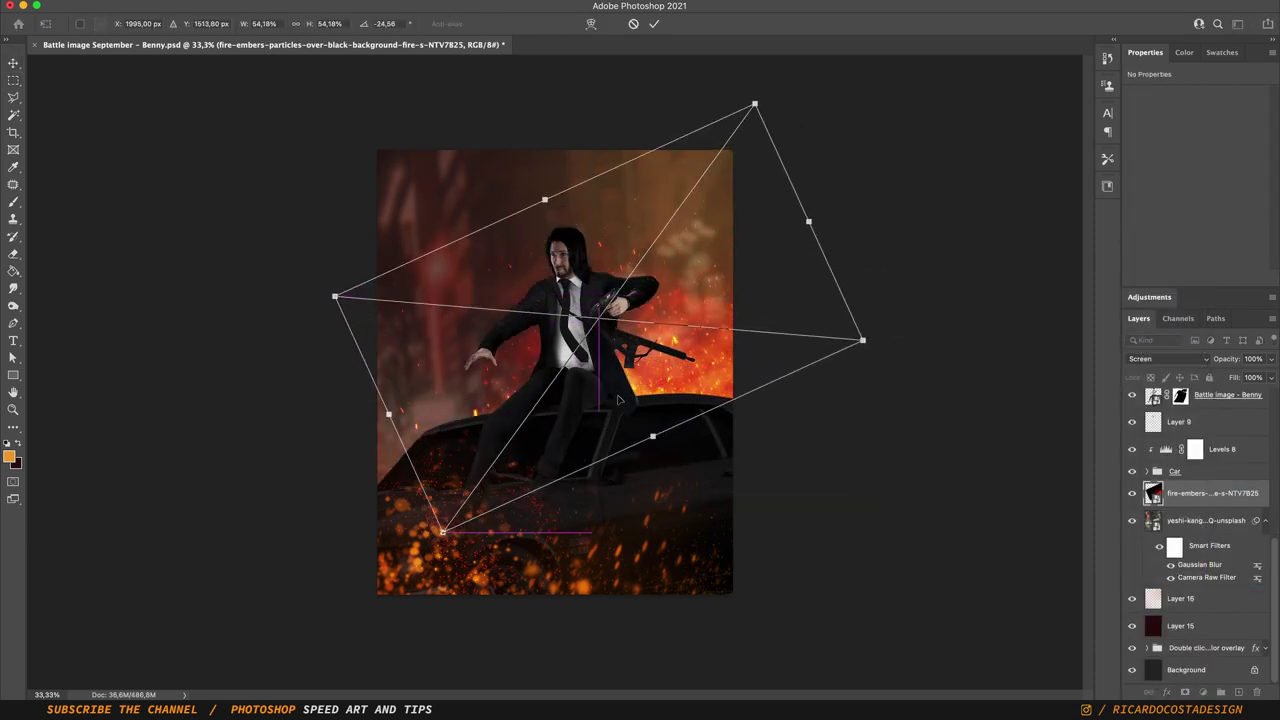
{"action": "key", "text": "Return"}
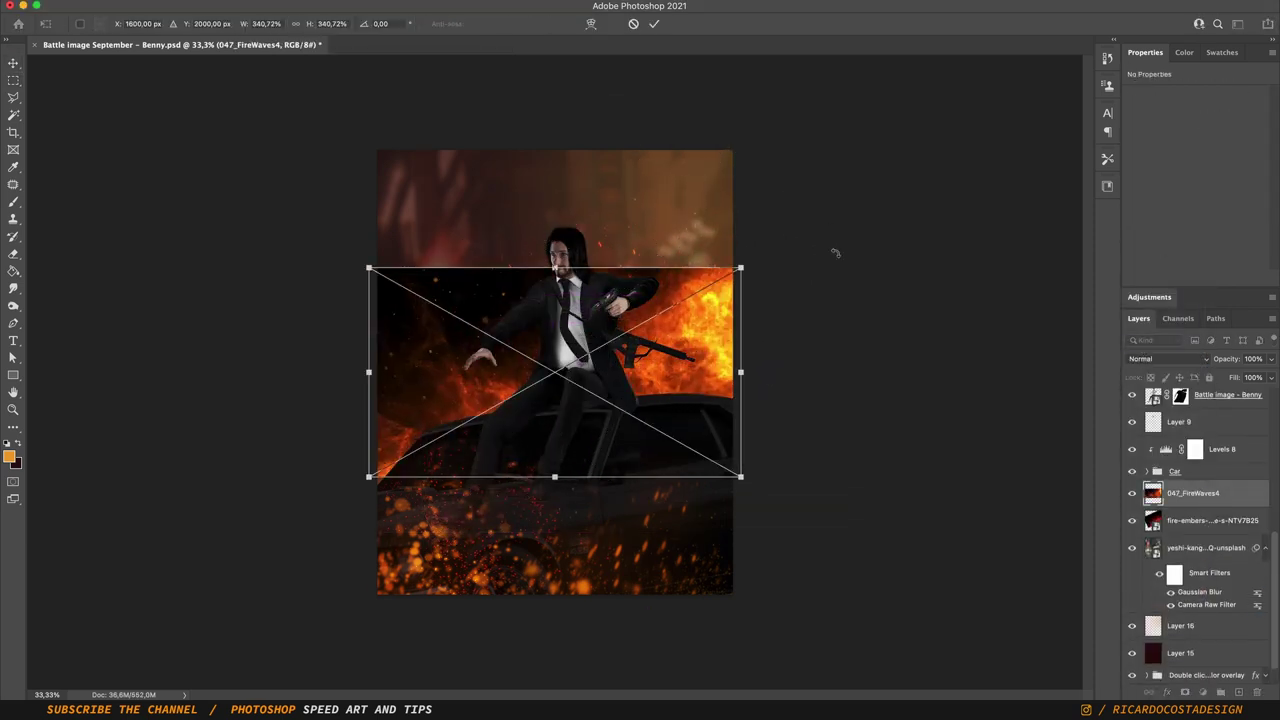
- Rotate and scale up the 047_FireWaves4 image and set its fill to 80%
{"action": "left_click_drag", "start_coordinate": [834, 251], "coordinate": [814, 206]}
{"action": "mouse_move", "coordinate": [858, 584]}
{"action": "left_mouse_down"}
{"action": "mouse_move", "coordinate": [820, 374]}
{"action": "mouse_move", "coordinate": [869, 357]}
{"action": "left_mouse_up"}
{"action": "key", "text": "Return"}
{"action": "left_click_drag", "start_coordinate": [1271, 377], "coordinate": [1258, 396]}
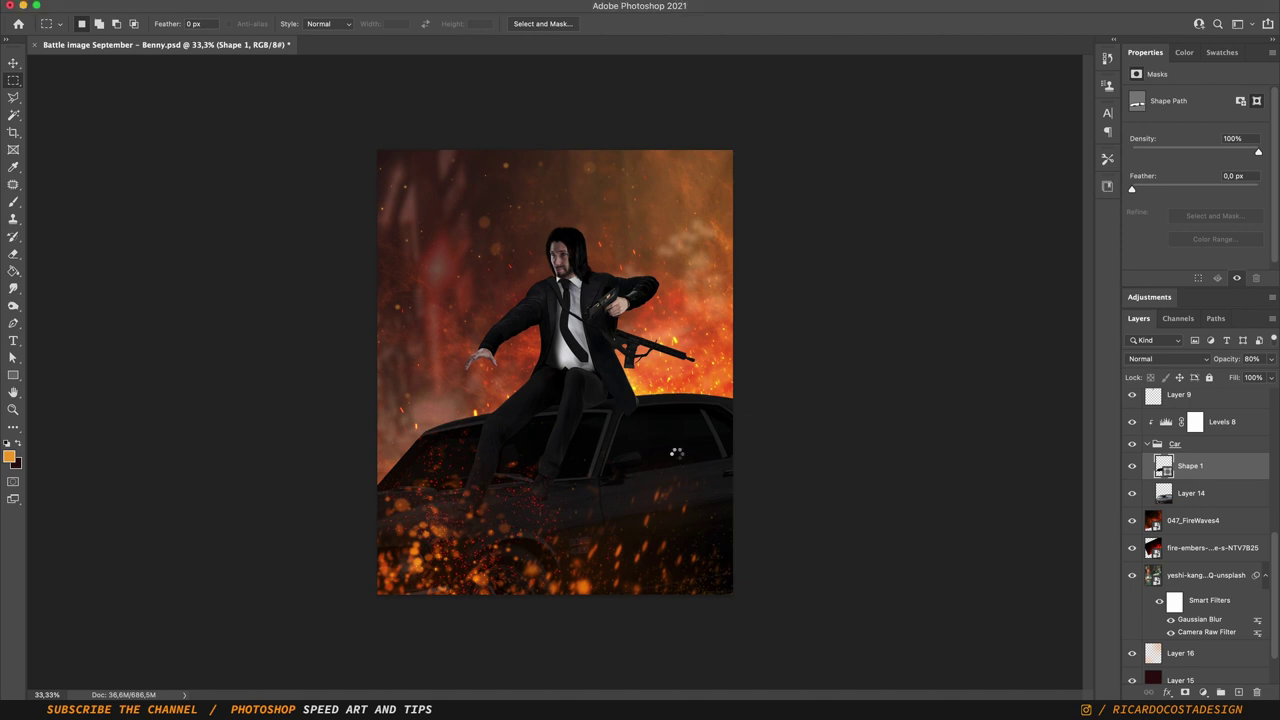
- Place and duplicate broken-glass textures over the car windows
{"action": "left_click_drag", "start_coordinate": [757, 366], "coordinate": [711, 405]}
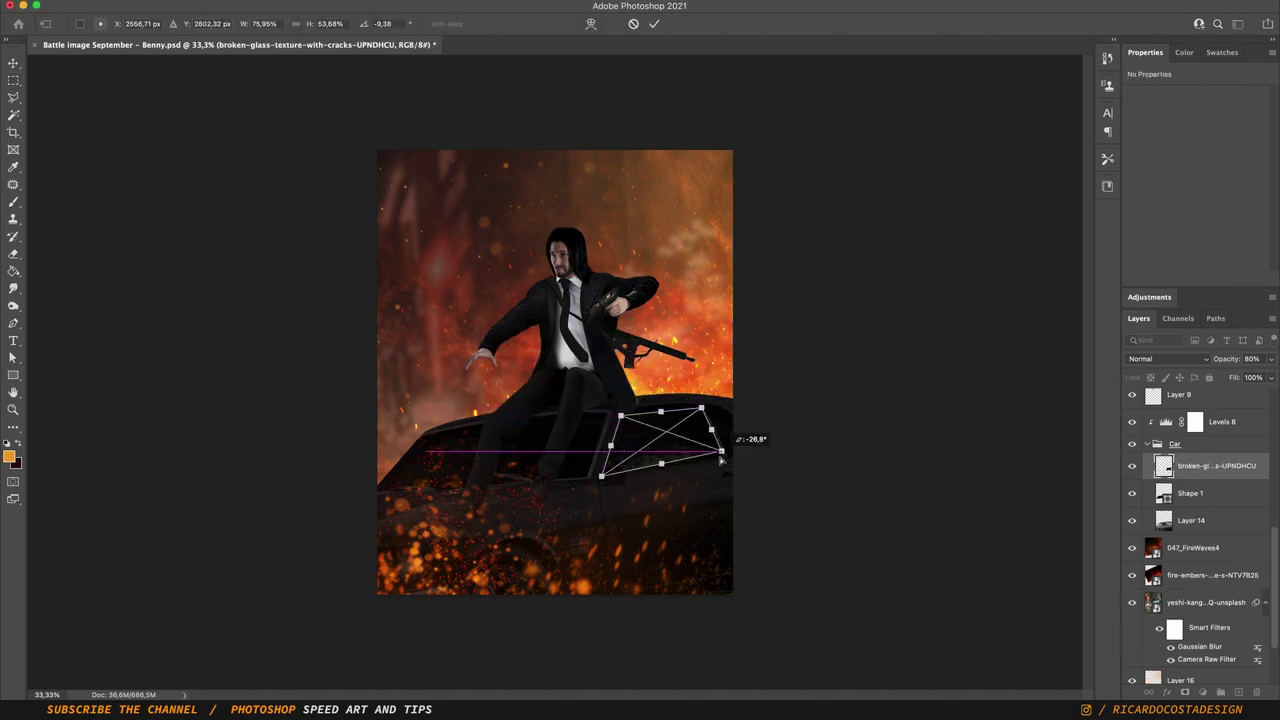
{"action": "key", "text": "Return"}
{"action": "mouse_move", "coordinate": [536, 448]}
{"action": "left_mouse_down"}
{"action": "mouse_move", "coordinate": [573, 452]}
{"action": "mouse_move", "coordinate": [497, 455]}
{"action": "left_mouse_up"}
{"action": "key", "text": "Return"}
{"action": "key", "text": "ctrl+j"}
{"action": "left_click_drag", "start_coordinate": [423, 484], "coordinate": [405, 462]}
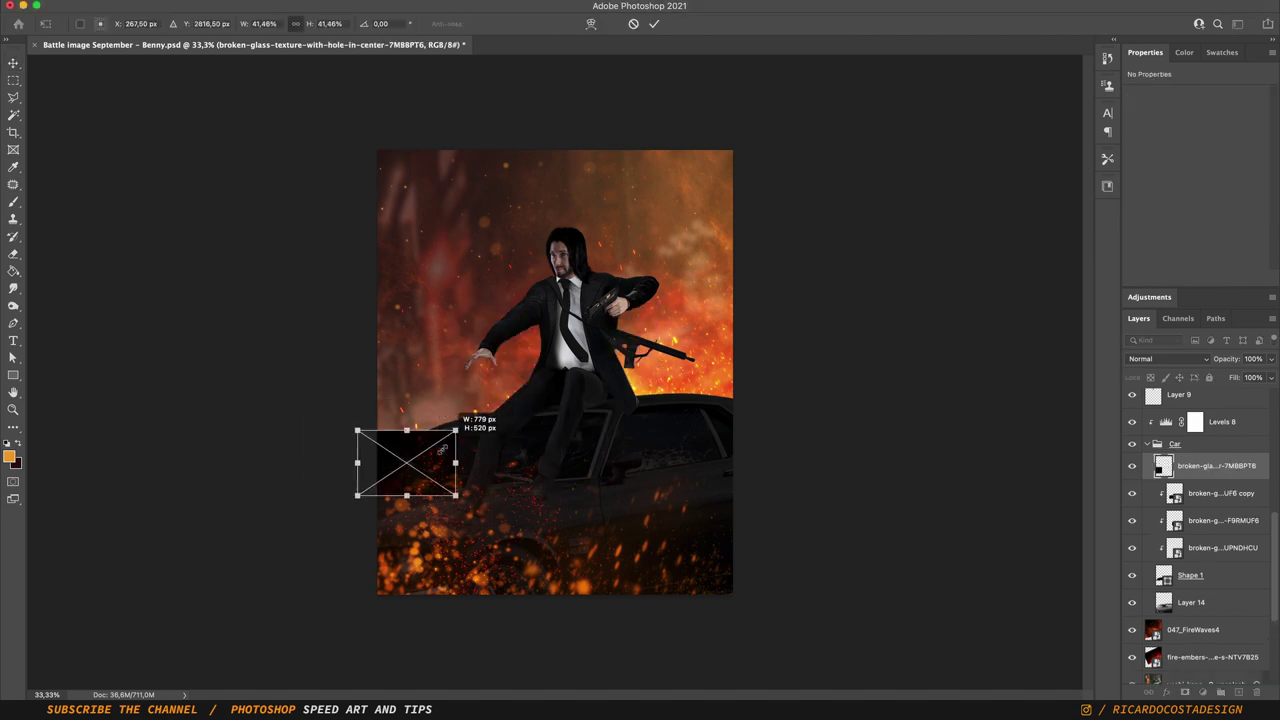
{"action": "key", "text": "Return"}
{"action": "key", "text": "m"}
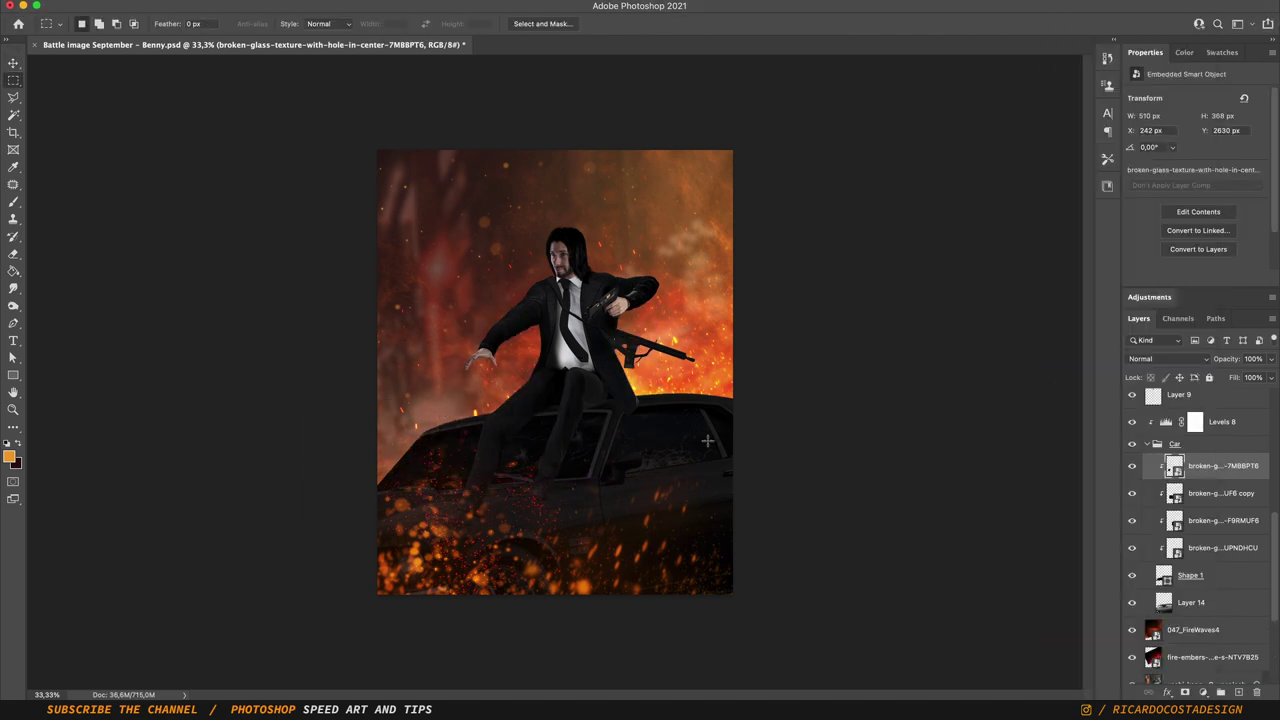
- Move the new sparks overlay to the lower right, blend it in Screen mode, and scale it up
{"action": "key", "text": "v"}
{"action": "left_click_drag", "start_coordinate": [607, 389], "coordinate": [627, 532]}
{"action": "left_click", "coordinate": [1160, 358]}
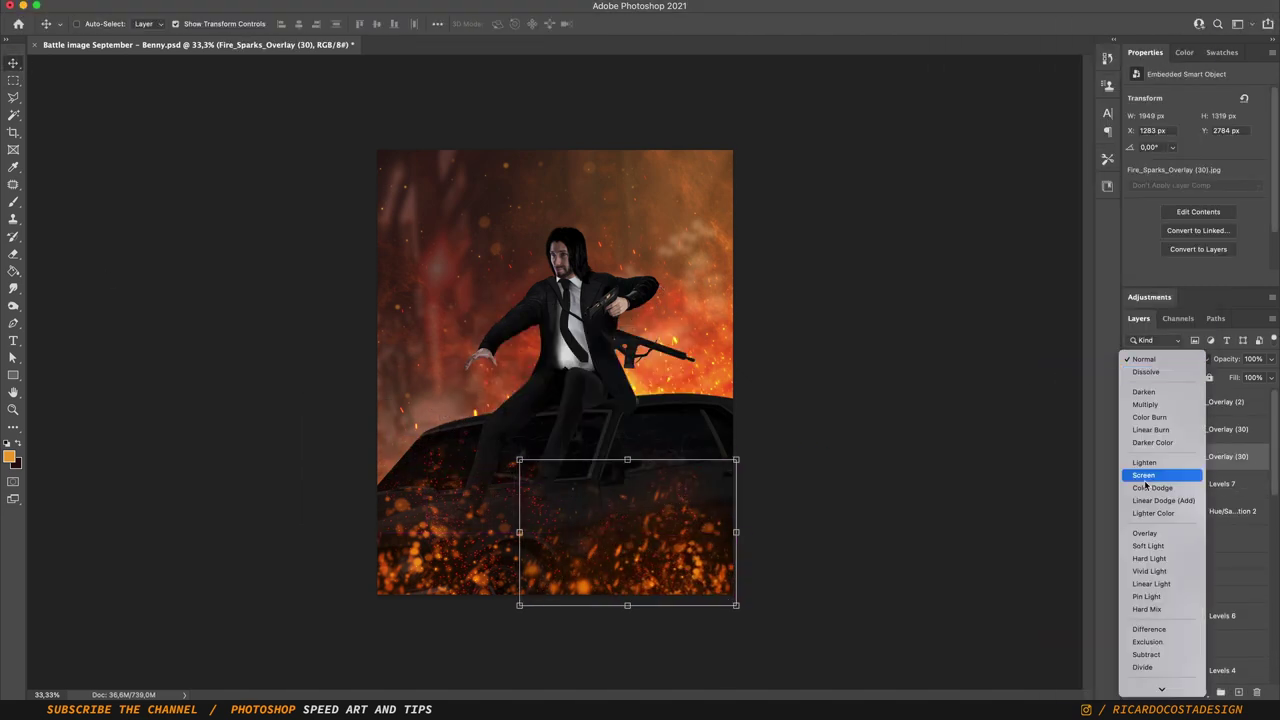
{"action": "left_click", "coordinate": [1143, 475]}
{"action": "left_click_drag", "start_coordinate": [519, 460], "coordinate": [380, 371]}
{"action": "key", "text": "Return"}
- Add a layer mask to the sparks and brush out the unwanted sparks
{"action": "left_click", "coordinate": [1185, 692]}
{"action": "key", "text": "b"}
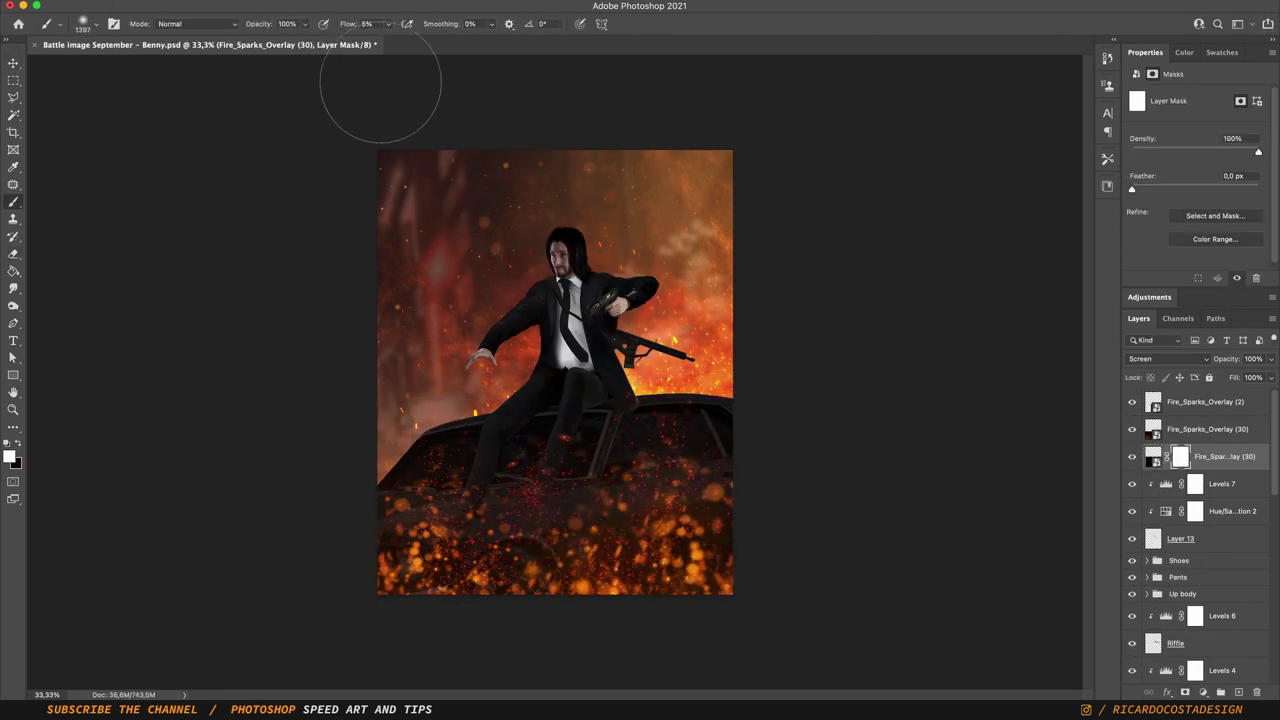
{"action": "left_click_drag", "start_coordinate": [795, 445], "coordinate": [564, 431]}
{"action": "key", "text": "m"}
{"action": "key", "text": "ctrl+minus"}
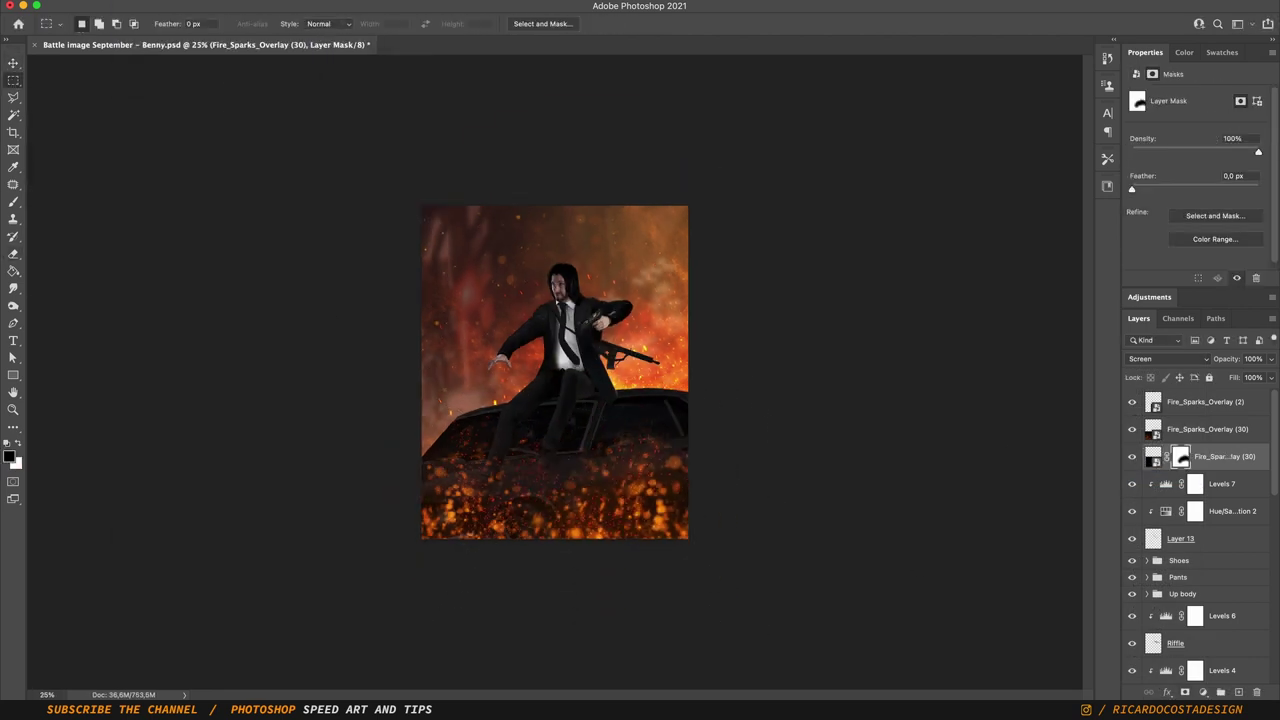
{"action": "scroll", "coordinate": [1200, 540], "scroll_direction": "down", "scroll_amount": 5}
- Tune Hue/Saturation 3 colorize to saturation 41, lightness -4; add Layer 17 and duplicate the adjustment
{"action": "left_click", "coordinate": [1232, 539]}
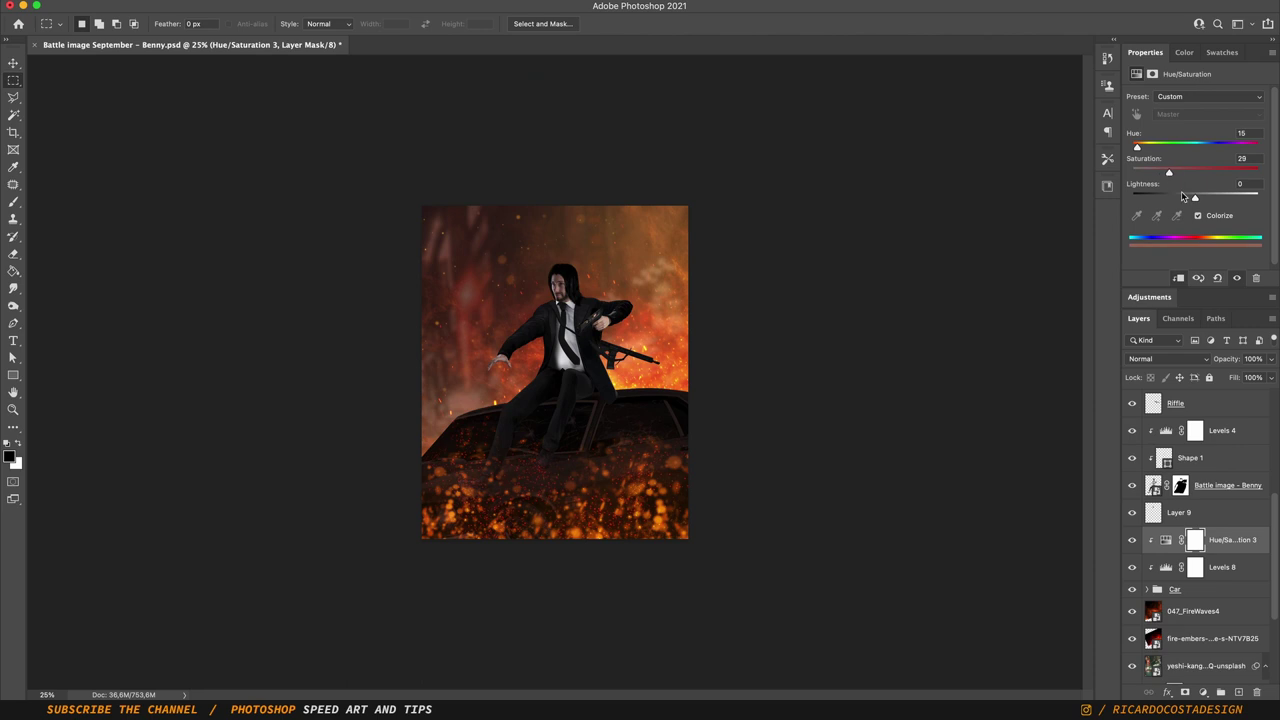
{"action": "key", "text": "ctrl+plus"}
{"action": "key", "text": "ctrl+shift+alt+n"}
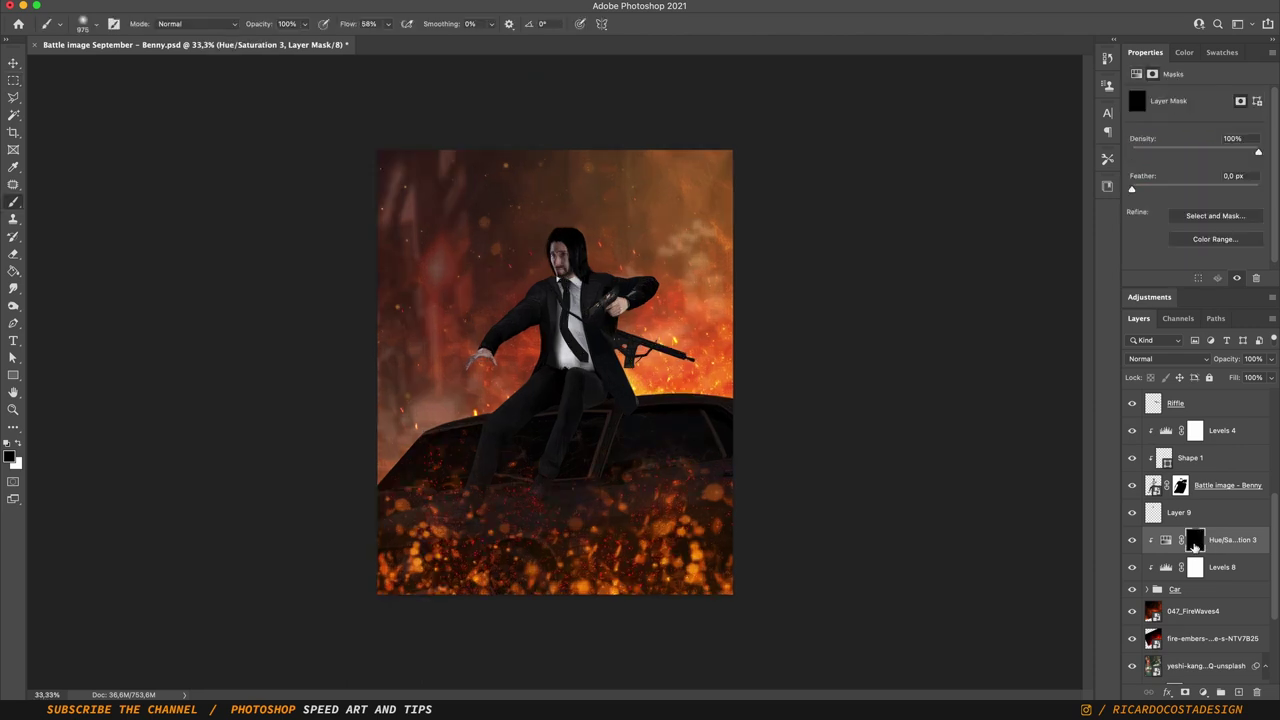
{"action": "key", "text": "b"}
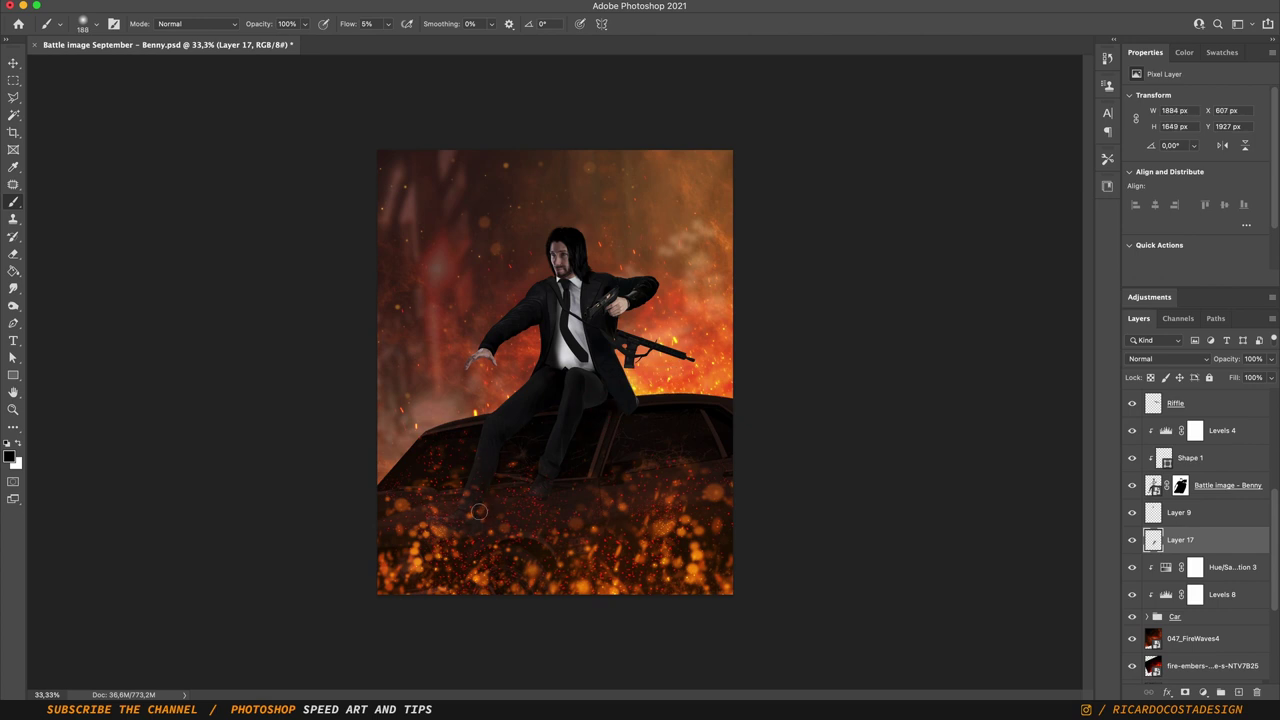
{"action": "left_click", "coordinate": [1165, 567]}
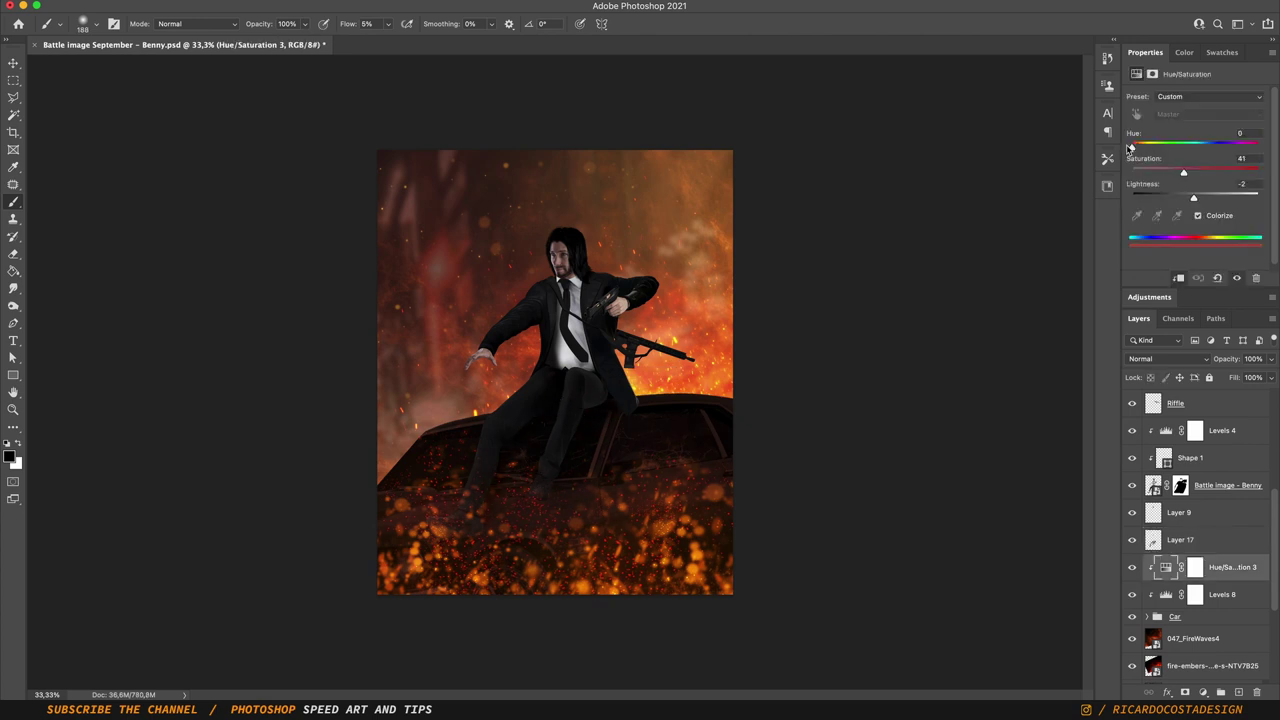
{"action": "key", "text": "m"}
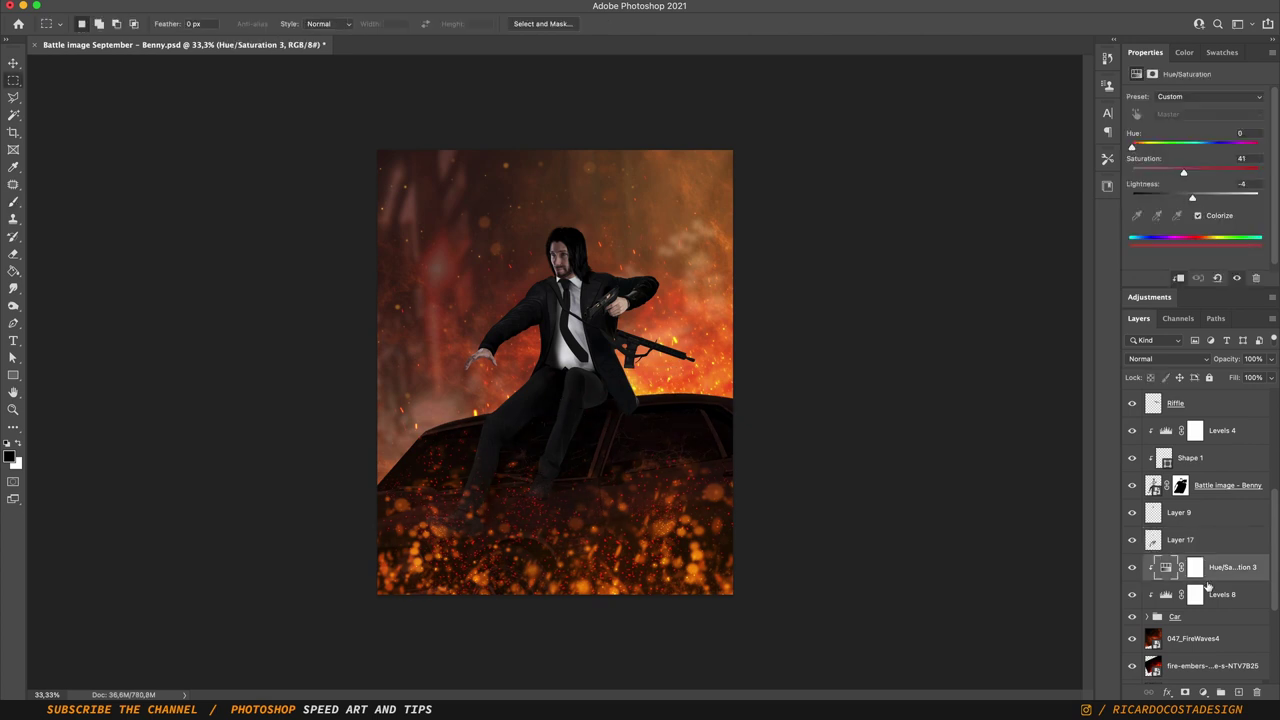
{"action": "key", "text": "ctrl+j"}
{"action": "left_click", "coordinate": [1197, 215]}
- Set Hue/Saturation 4 to Linear Dodge (Add) with hue 28, and invert its mask to hide the glow
{"action": "left_click", "coordinate": [1168, 358]}
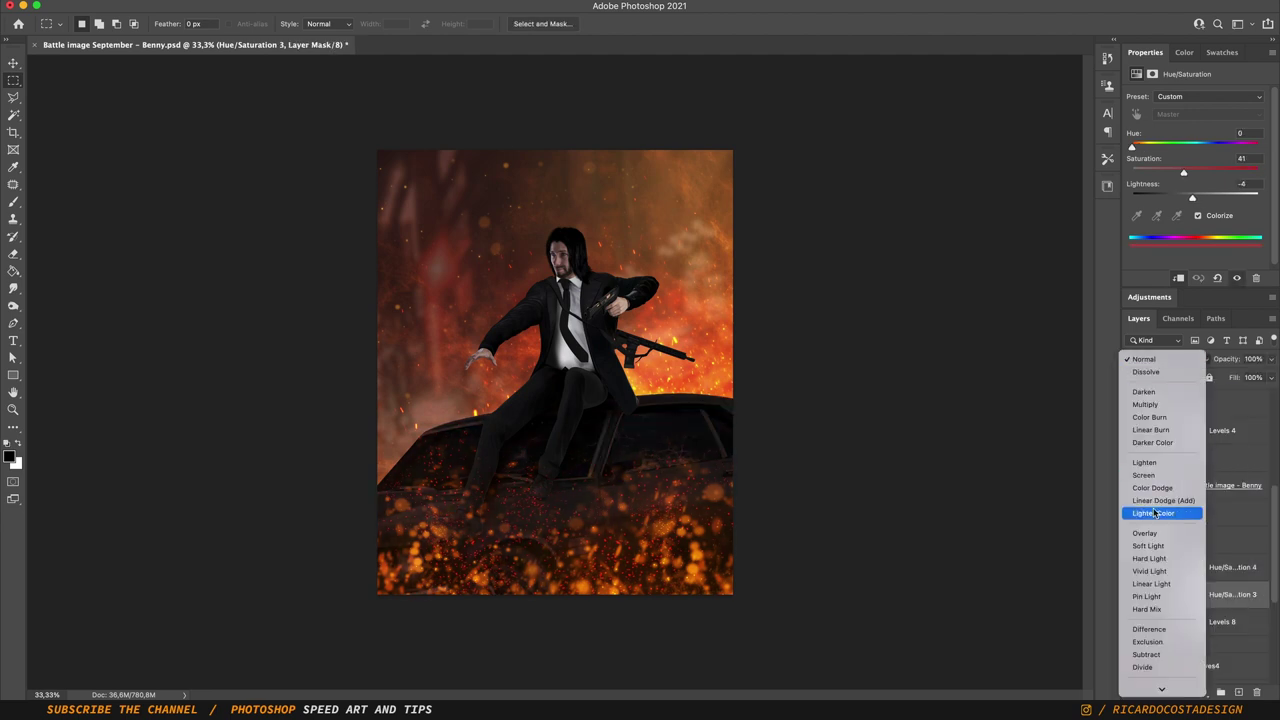
{"action": "left_click", "coordinate": [1090, 517]}
{"action": "left_click", "coordinate": [1168, 358]}
{"action": "left_click", "coordinate": [1090, 494]}
{"action": "left_click", "coordinate": [1193, 567]}
{"action": "key", "text": "ctrl+i"}
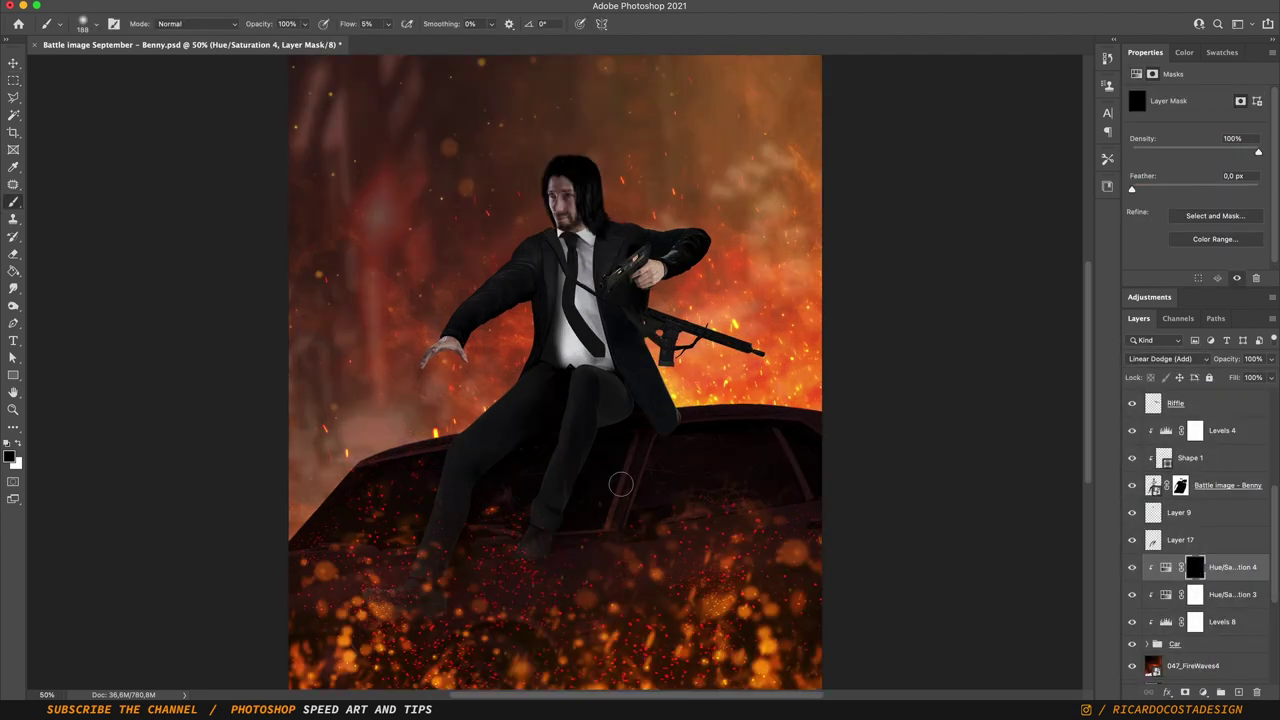
{"action": "key", "text": "b"}
{"action": "key", "text": "ctrl+plus"}
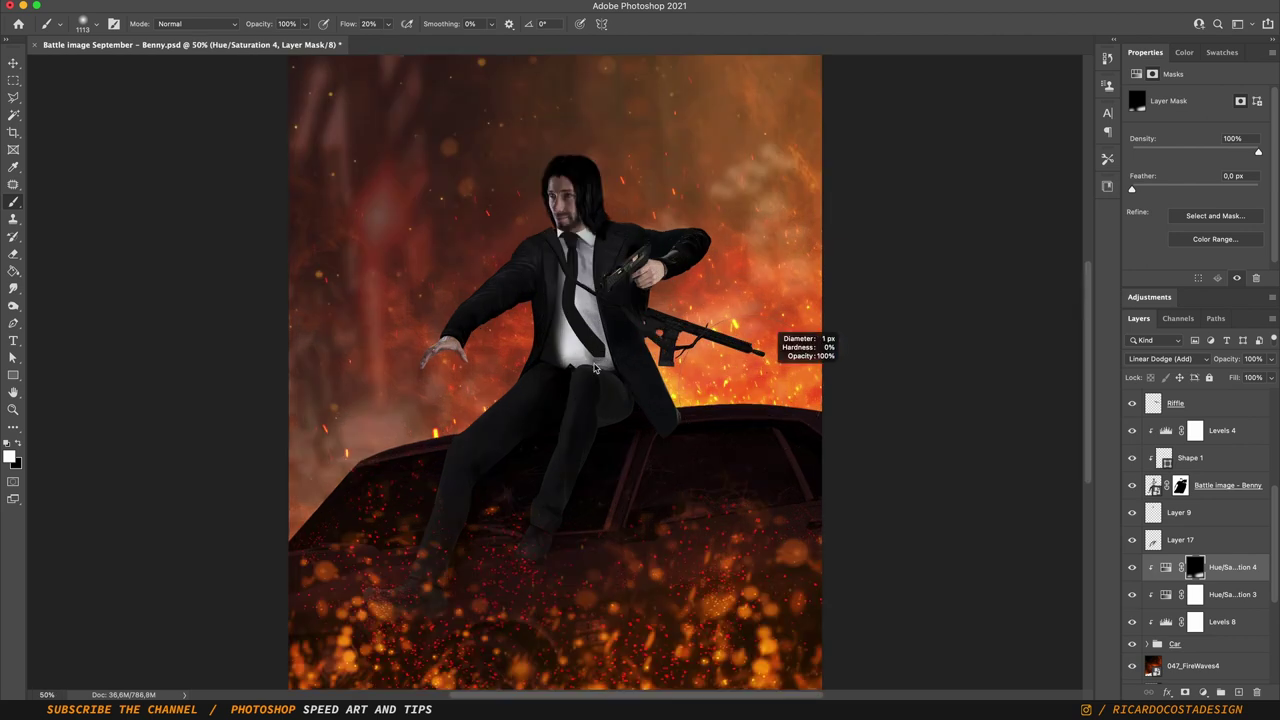
- Duplicate the glow adjustment and prepare a small brush for painting the car glow
{"action": "key", "text": "ctrl+j"}
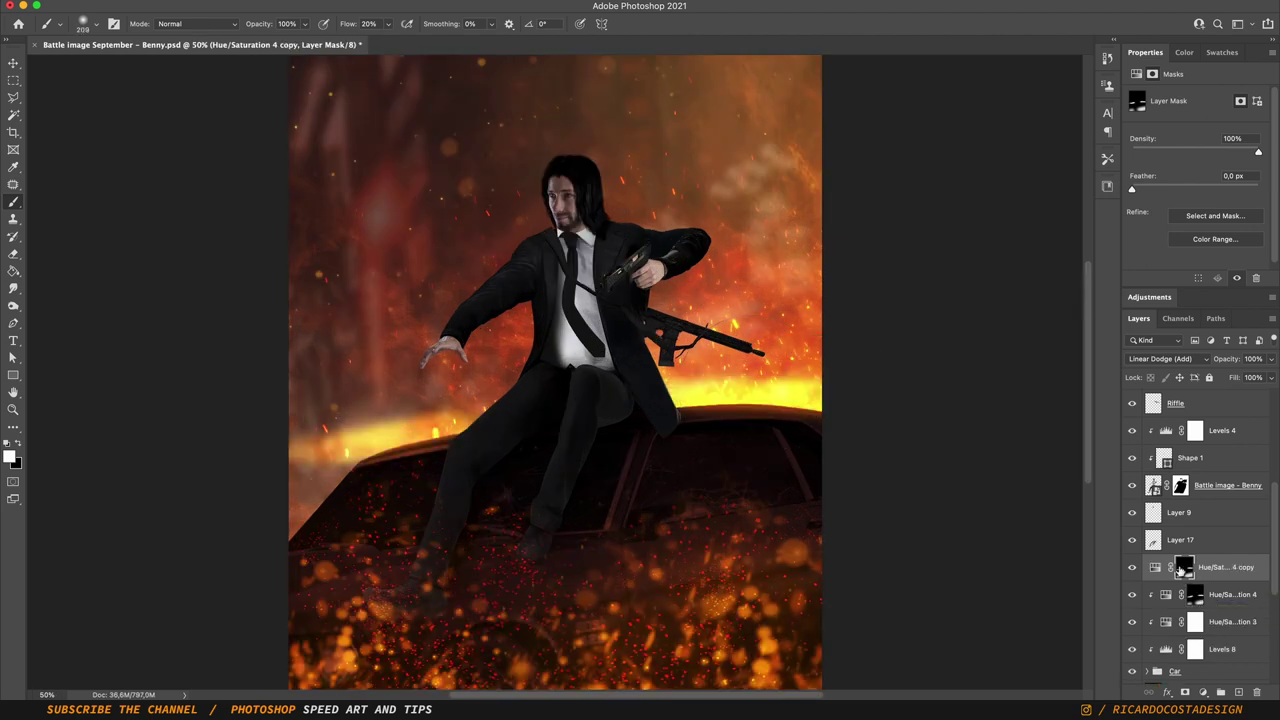
{"action": "right_click", "coordinate": [1230, 567]}
{"action": "key", "text": "Escape"}
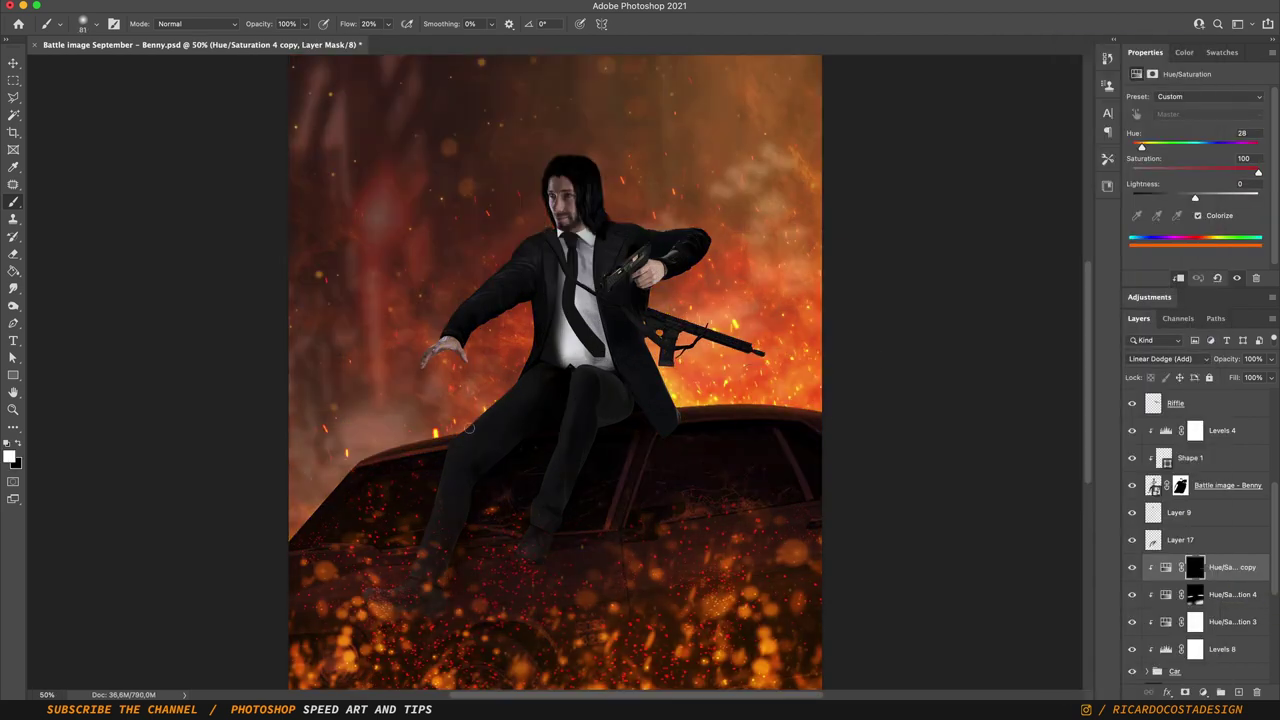
{"action": "key", "text": "ctrl+plus"}
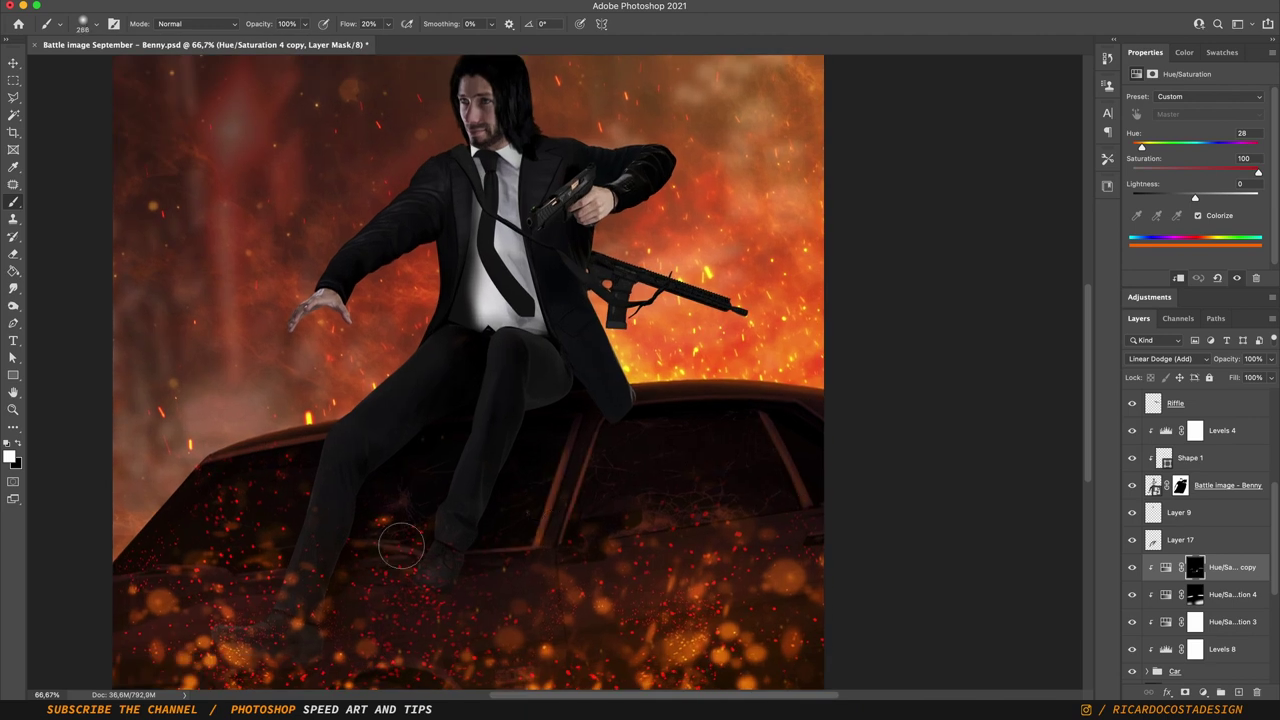
{"action": "key", "text": "bracketleft"}
{"action": "key", "text": "bracketleft"}
{"action": "key", "text": "bracketleft"}
- Paint an orange glow on a new Linear Dodge (Add) Layer 18
{"action": "key", "text": "ctrl+shift+alt+n"}
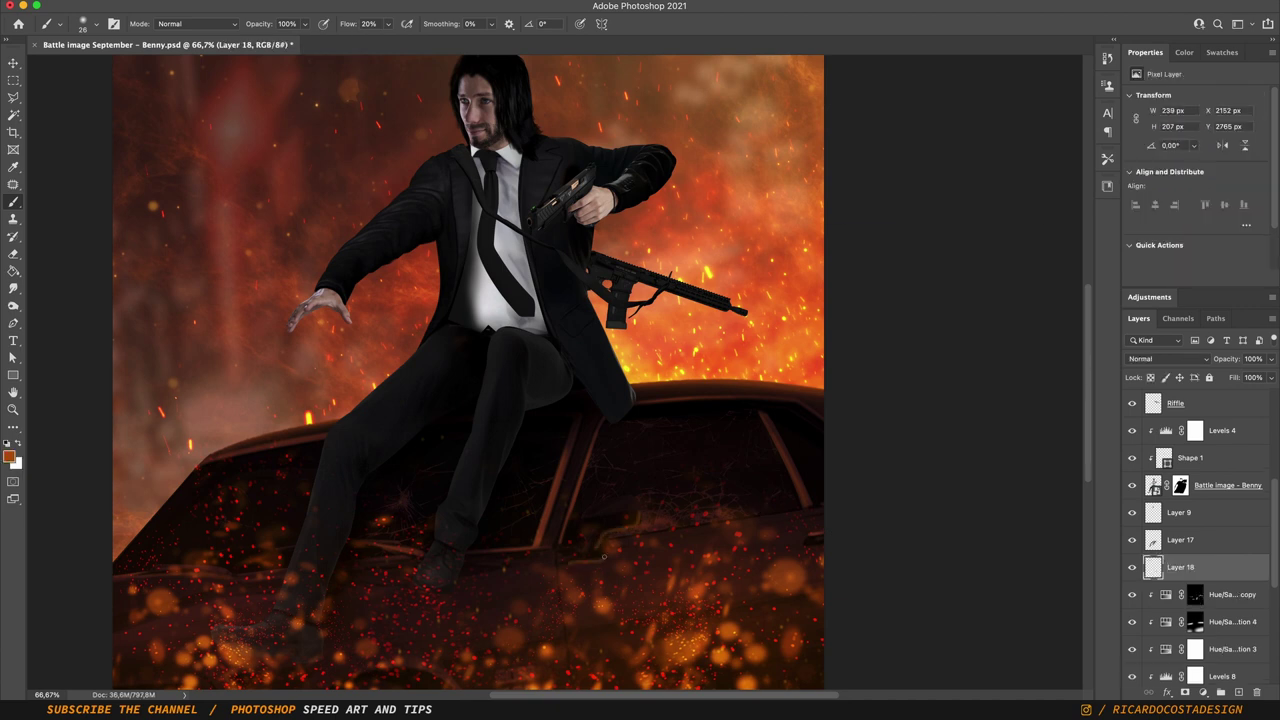
{"action": "key", "text": "shift+alt+a"}
{"action": "left_click", "coordinate": [574, 559]}
{"action": "double_click", "coordinate": [1210, 567]}
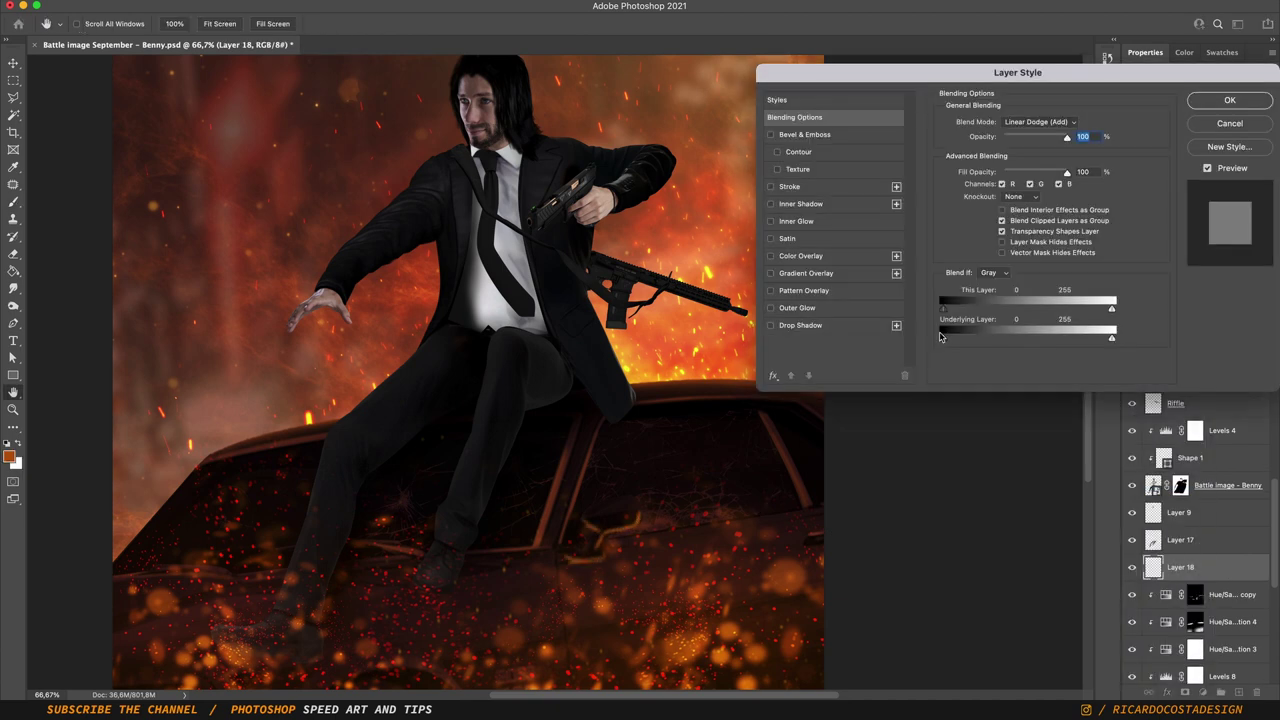
{"action": "key", "text": "Return"}
{"action": "key", "text": "e"}
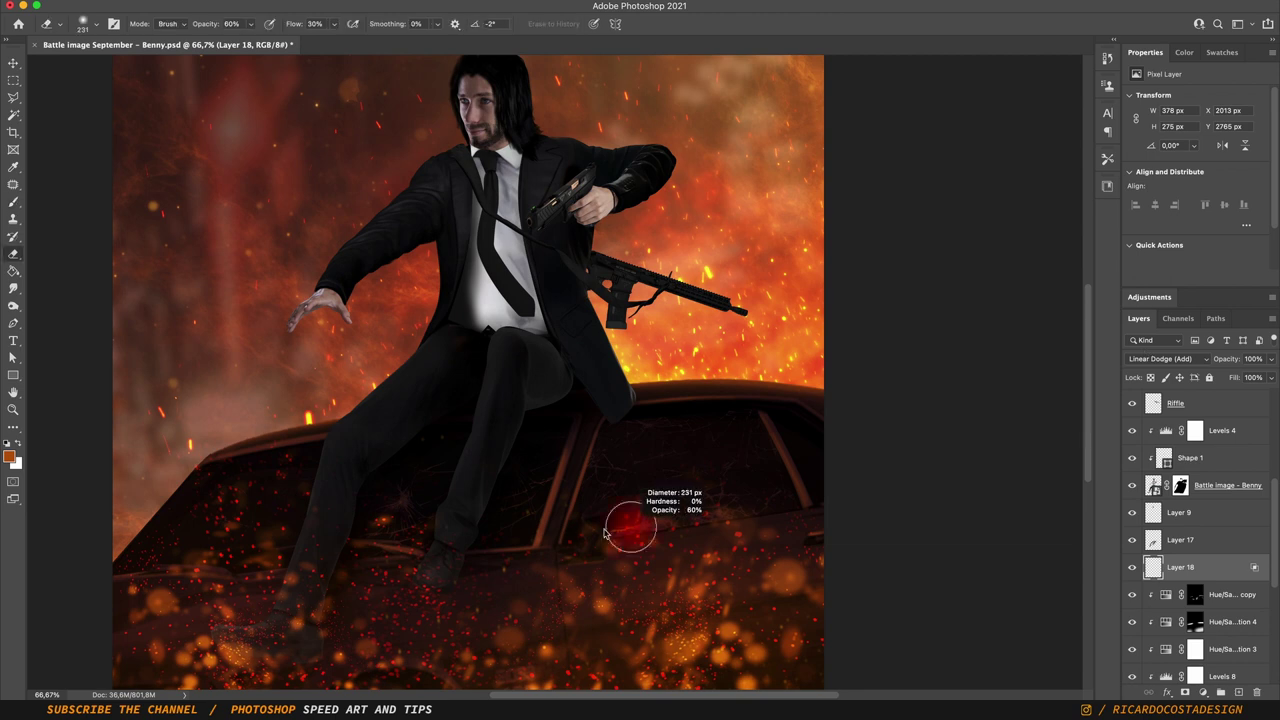
- Duplicate Layer 18 and lower the copy's opacity to 37%
{"action": "key", "text": "ctrl+j"}
{"action": "left_click", "coordinate": [1186, 358]}
{"action": "key", "text": "Escape"}
{"action": "left_click_drag", "start_coordinate": [1270, 358], "coordinate": [1232, 378]}
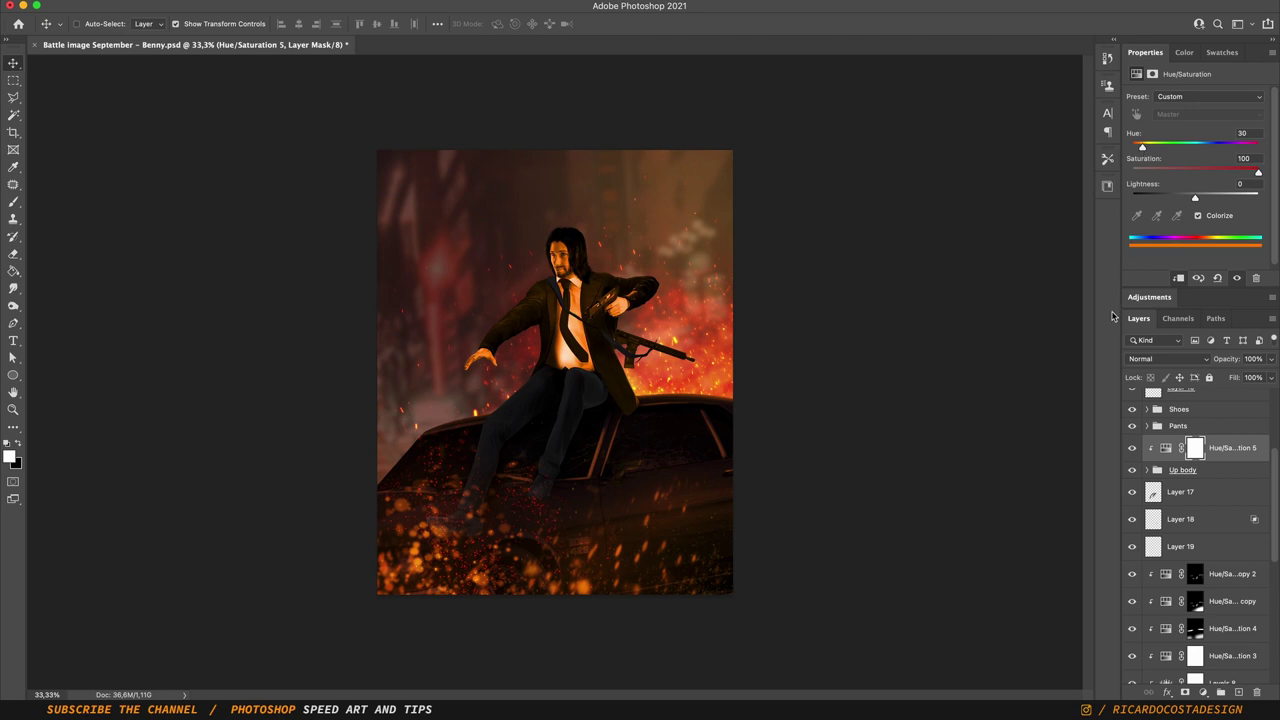
- Set Hue/Saturation 5 to Linear Dodge (Add) and lower its hue to 17
{"action": "left_click", "coordinate": [1167, 358]}
{"action": "left_click", "coordinate": [1160, 510]}
{"action": "key", "text": "super+plus"}
{"action": "left_click_drag", "start_coordinate": [1146, 148], "coordinate": [1138, 148]}
{"action": "left_click", "coordinate": [1167, 358]}
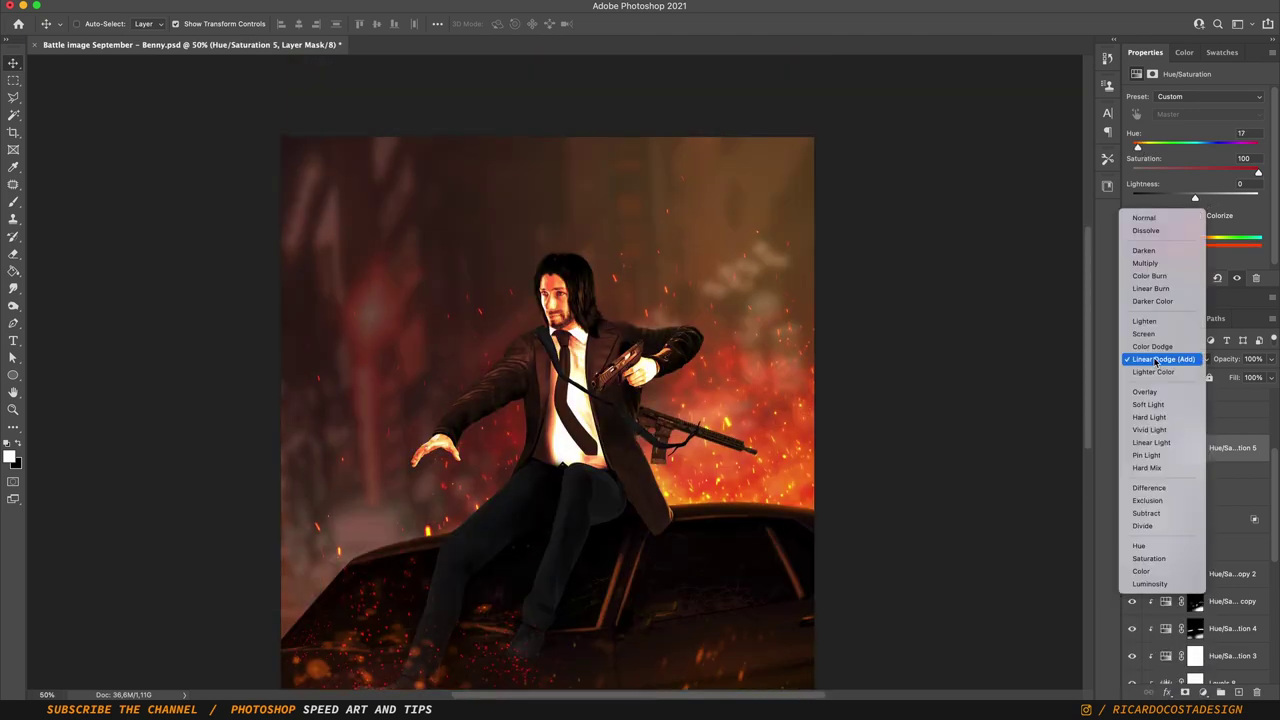
{"action": "key", "text": "b"}
- Invert the Hue/Saturation 5 mask and size the brush to about 215 px
{"action": "left_click", "coordinate": [1196, 448]}
{"action": "key", "text": "super+i"}
{"action": "key", "text": "super+plus"}
{"action": "key", "text": "super+plus"}
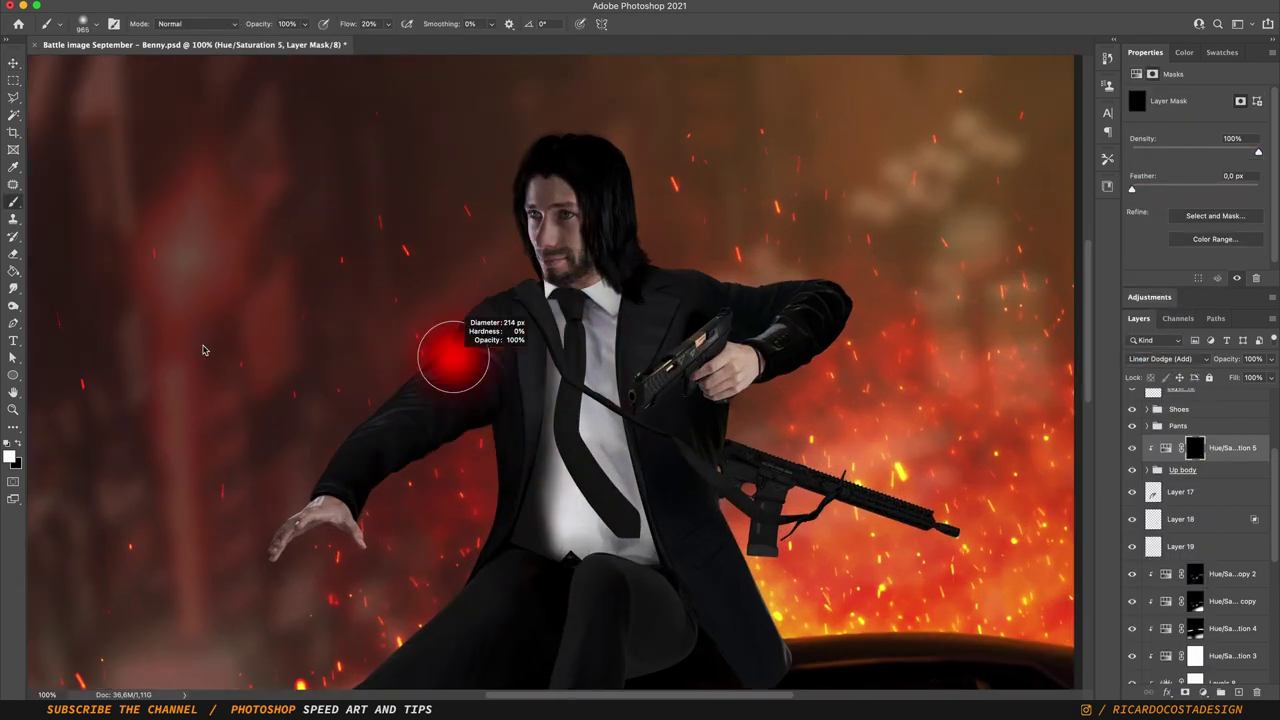
{"action": "left_click_drag", "start_coordinate": [443, 357], "coordinate": [318, 481]}
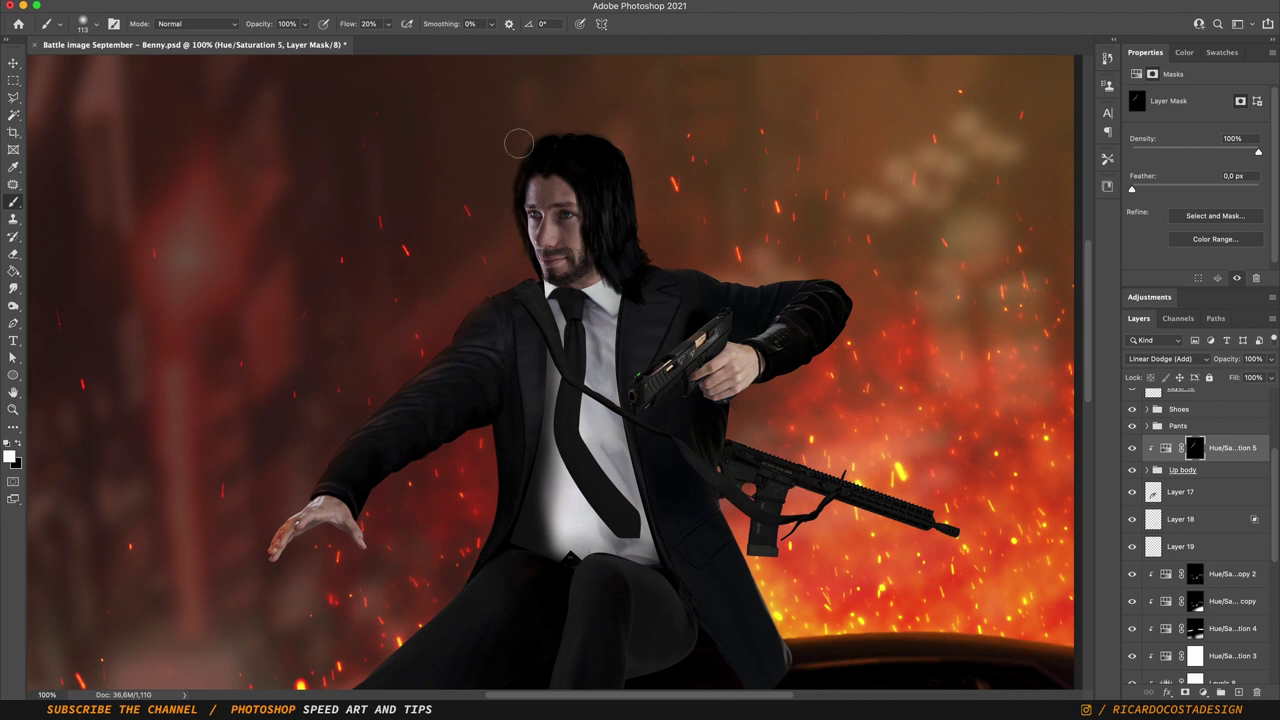
{"action": "key", "text": "super+minus"}
{"action": "key", "text": "super+plus"}
{"action": "left_click_drag", "start_coordinate": [737, 234], "coordinate": [720, 234]}
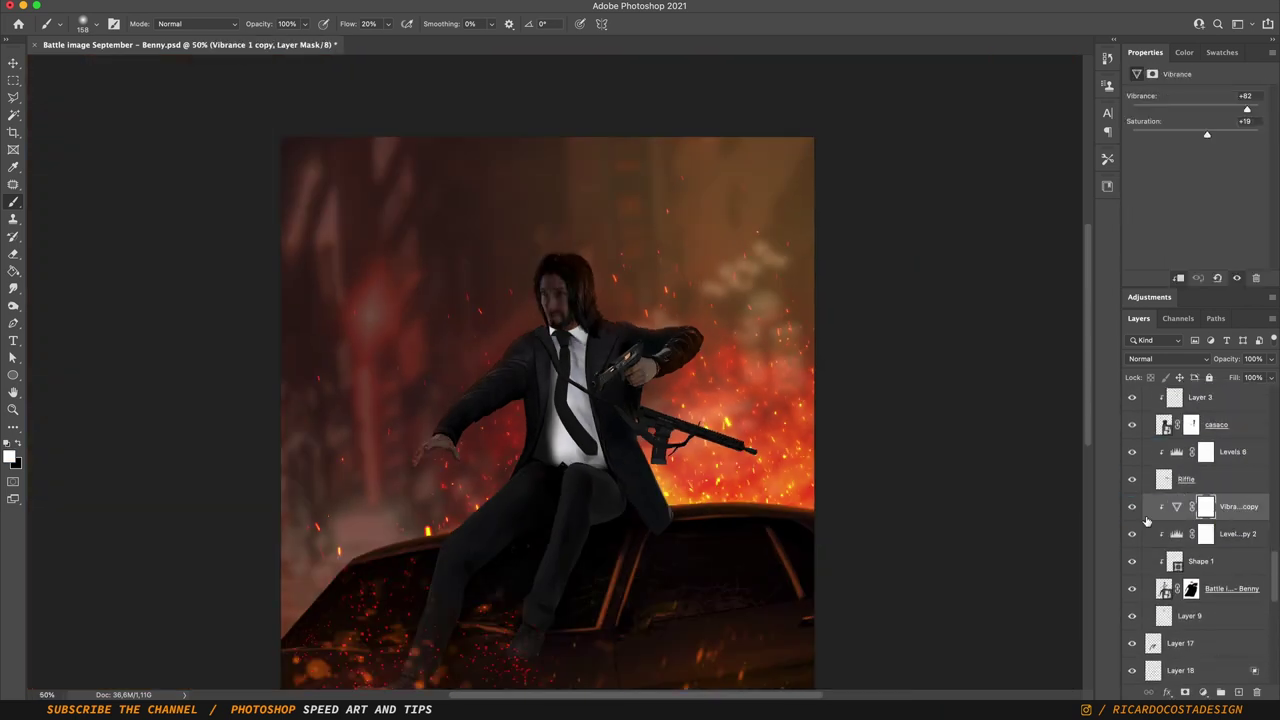
- Add a clipped Color Balance adjustment shifted toward red
{"action": "left_click", "coordinate": [1205, 534]}
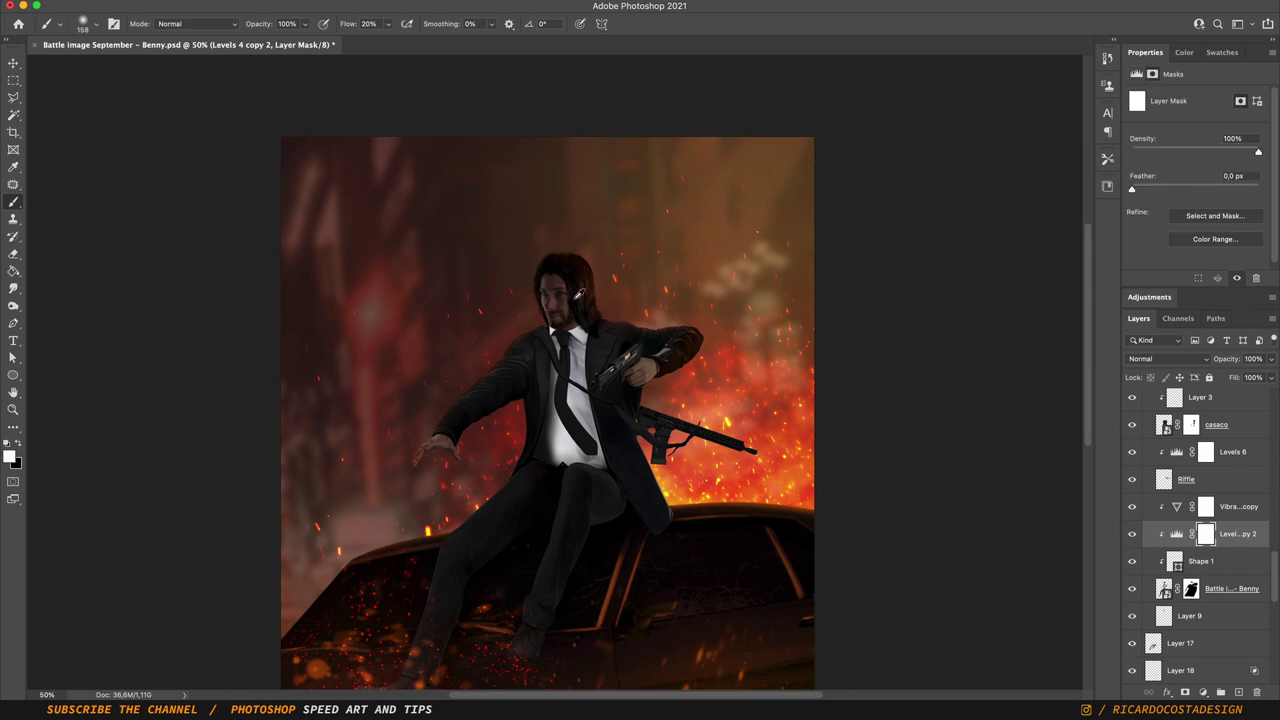
{"action": "left_click", "coordinate": [1203, 692]}
{"action": "left_click_drag", "start_coordinate": [1177, 128], "coordinate": [1184, 128]}
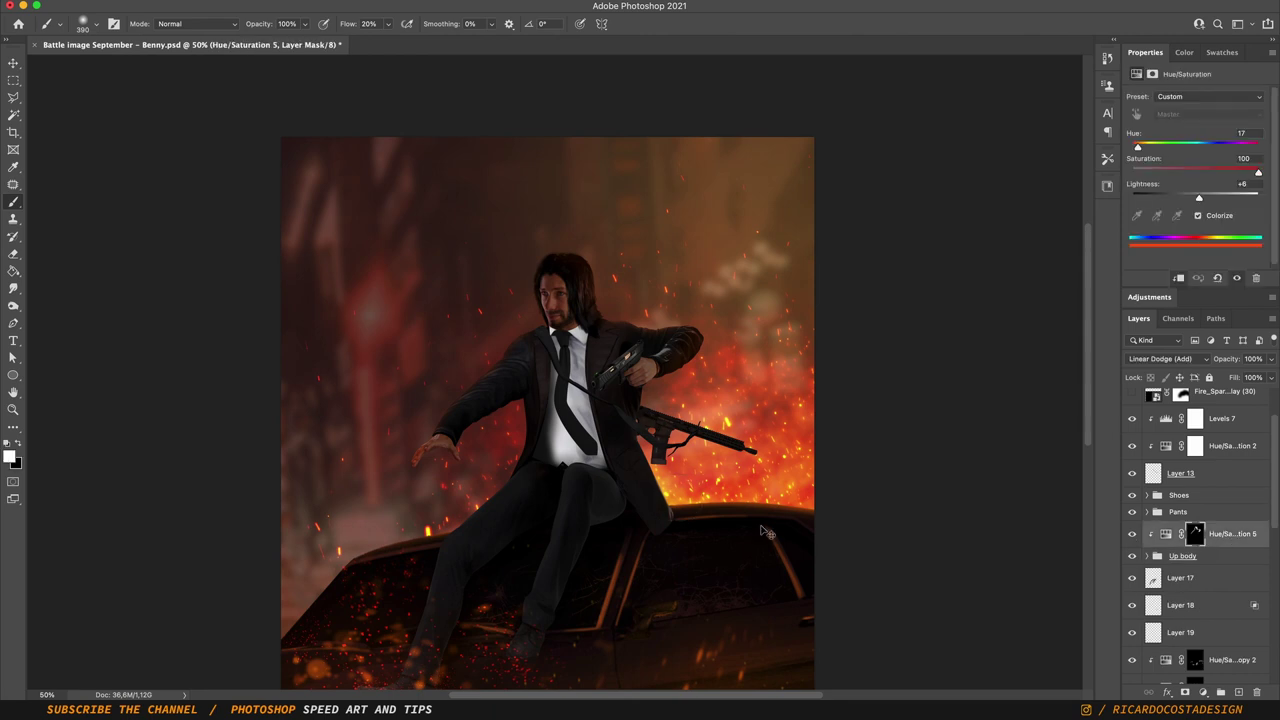
- Brush glow at 40% opacity over the hand and suit edges, then duplicate Hue/Saturation 5
{"action": "key", "text": "ctrl+plus"}
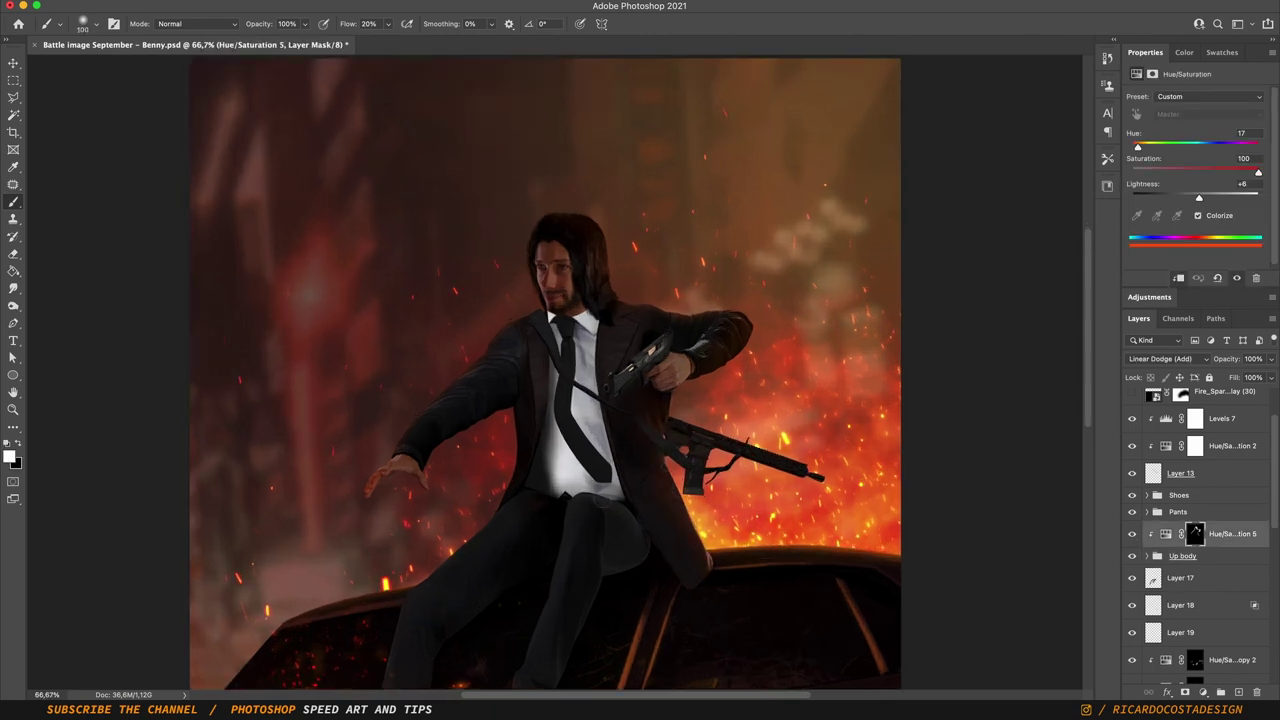
{"action": "key", "text": "ctrl+plus"}
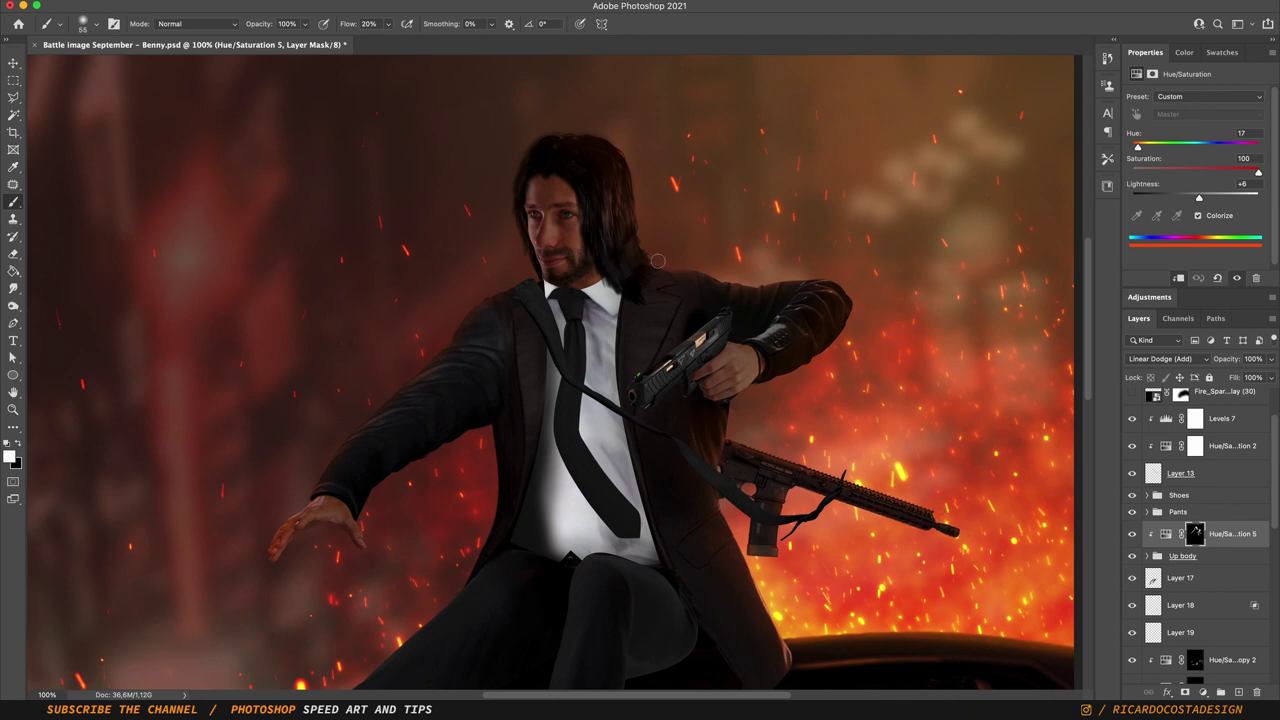
{"action": "key", "text": "4"}
{"action": "key", "text": "ctrl+minus"}
{"action": "key", "text": "ctrl+minus"}
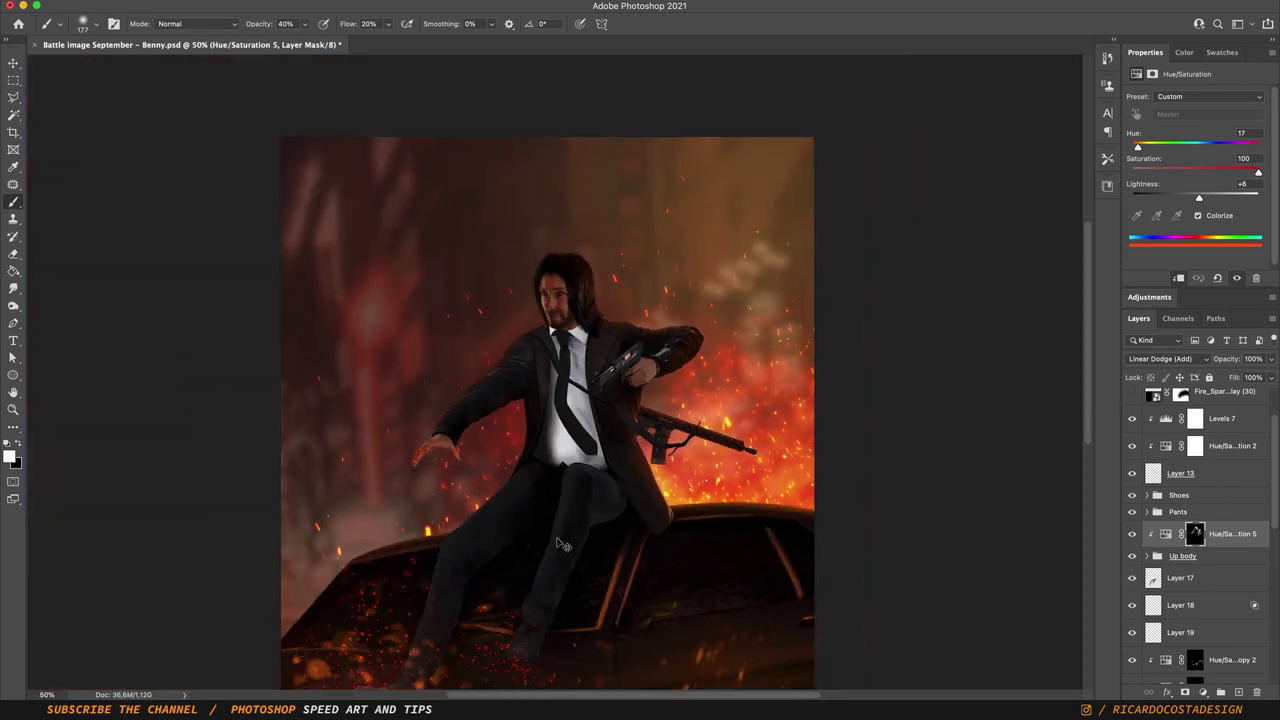
{"action": "key", "text": "ctrl+plus"}
{"action": "key", "text": "ctrl+plus"}
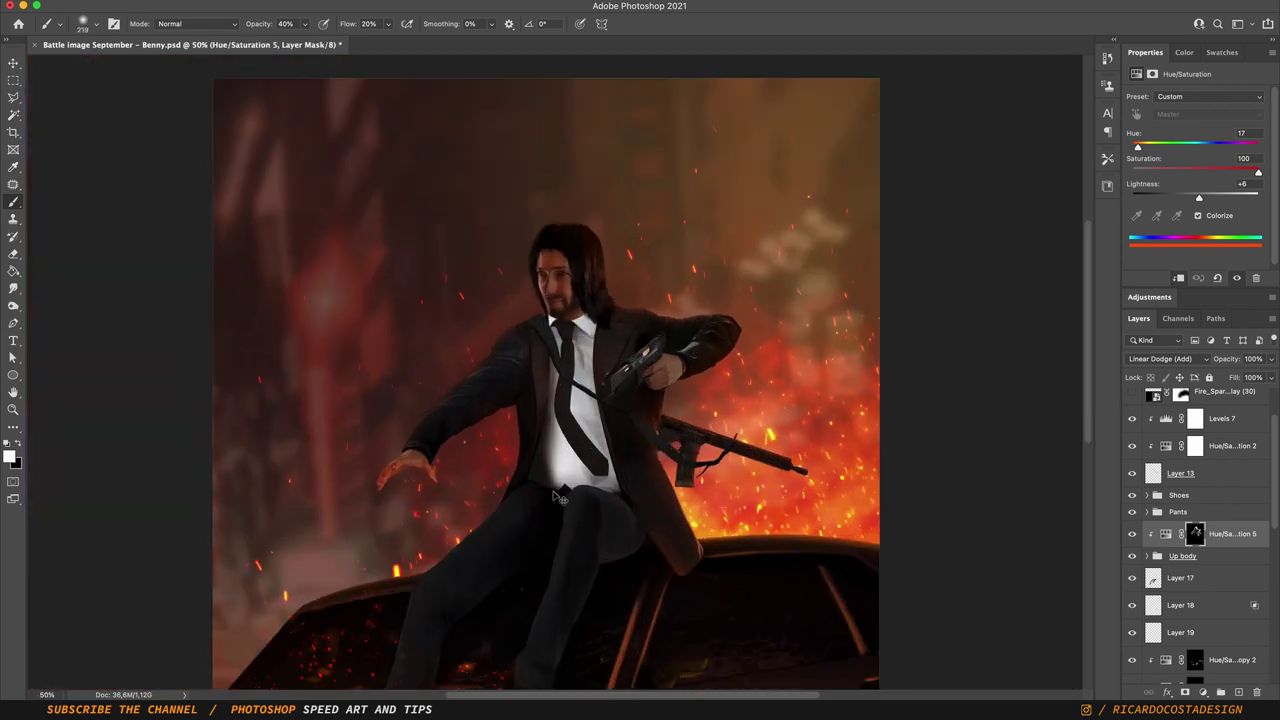
{"action": "key", "text": "ctrl+minus"}
{"action": "key", "text": "ctrl+minus"}
{"action": "key", "text": "ctrl+minus"}
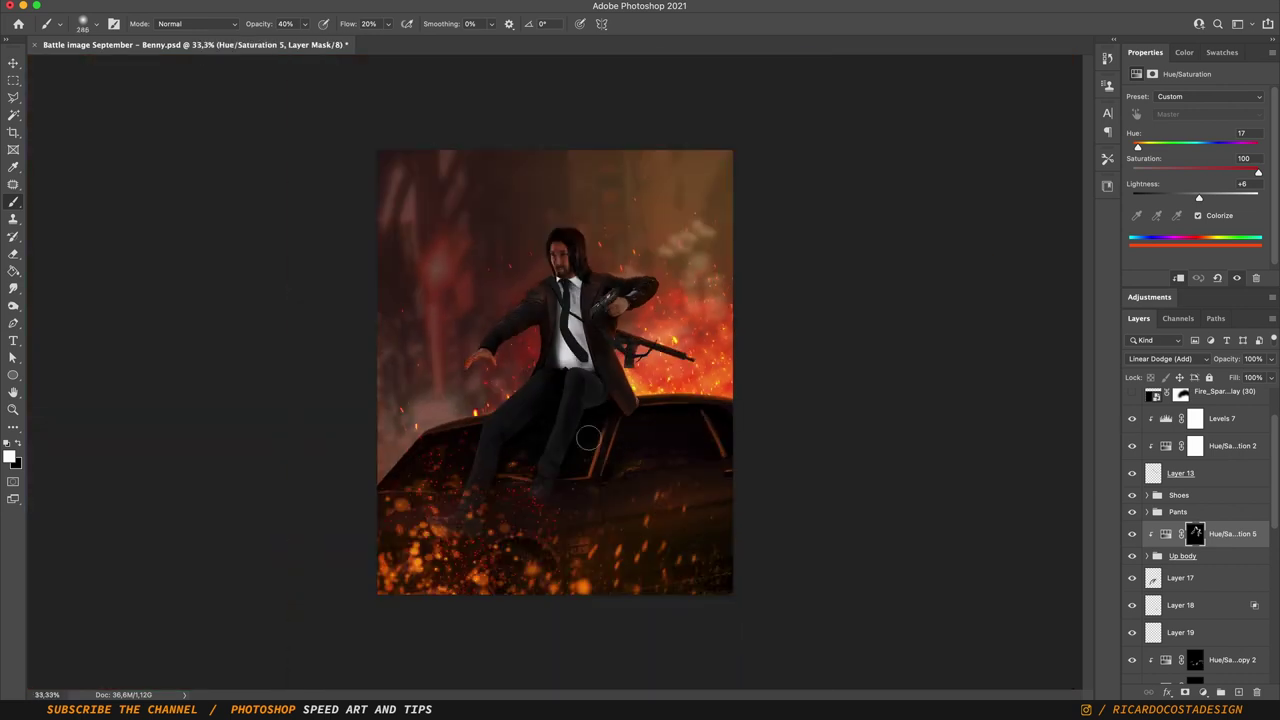
{"action": "key", "text": "ctrl+plus"}
{"action": "key", "text": "ctrl+j"}
- Confirm the glow copy's blending options and paint its mask with a 128 px brush
{"action": "double_click", "coordinate": [1262, 548]}
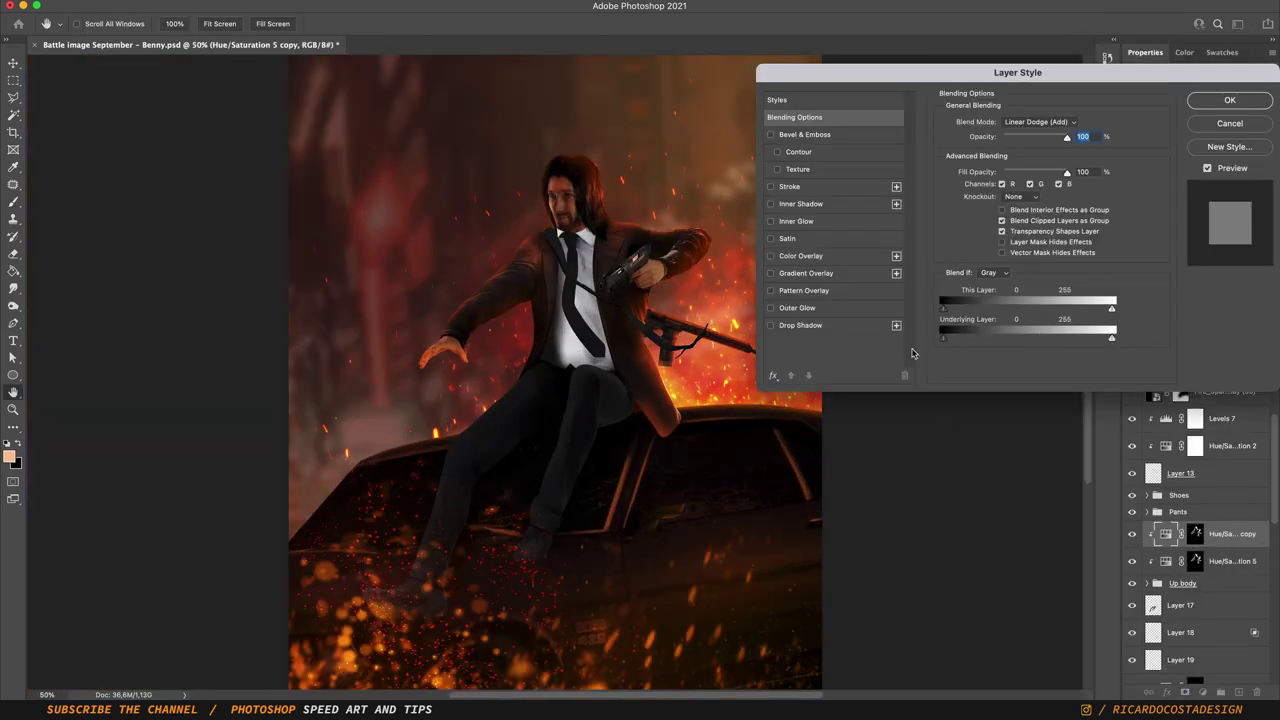
{"action": "key", "text": "Return"}
{"action": "left_click_drag", "start_coordinate": [548, 301], "coordinate": [457, 343]}
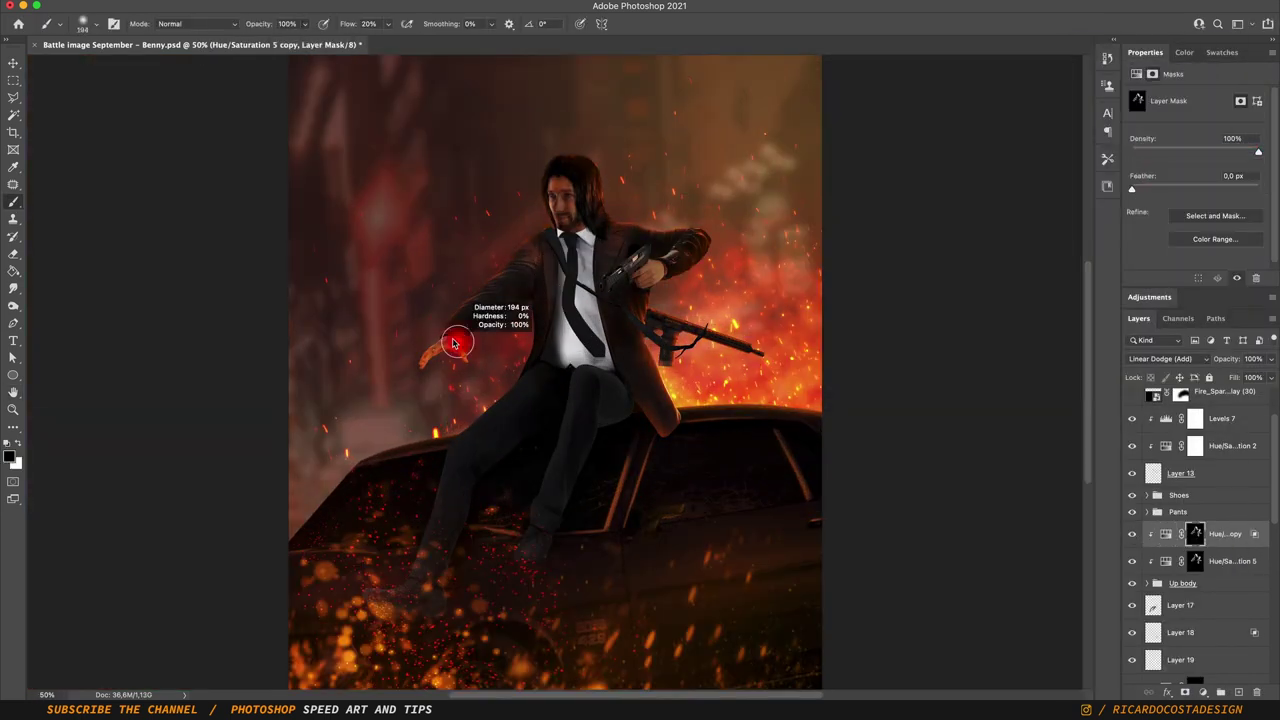
{"action": "key", "text": "ctrl+plus"}
{"action": "left_click_drag", "start_coordinate": [382, 290], "coordinate": [457, 200]}
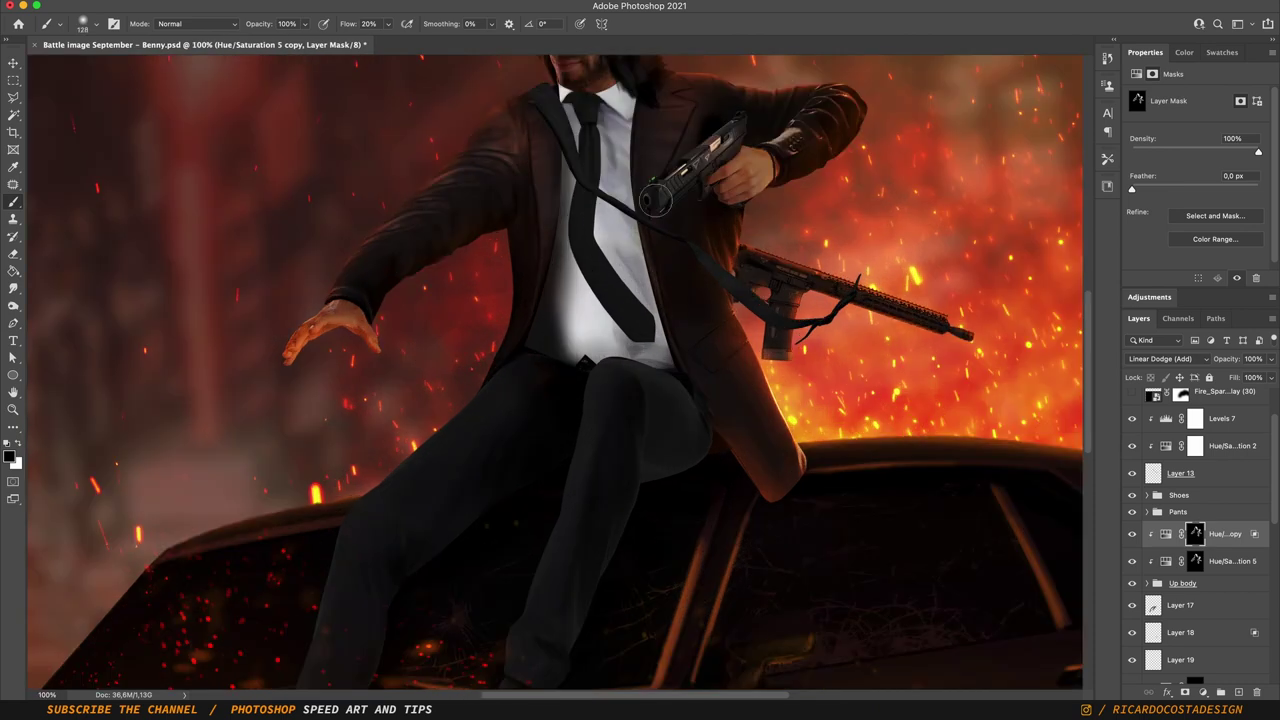
{"action": "scroll", "coordinate": [1196, 562], "scroll_direction": "down", "scroll_amount": 3}
{"action": "key", "text": "ctrl+minus"}
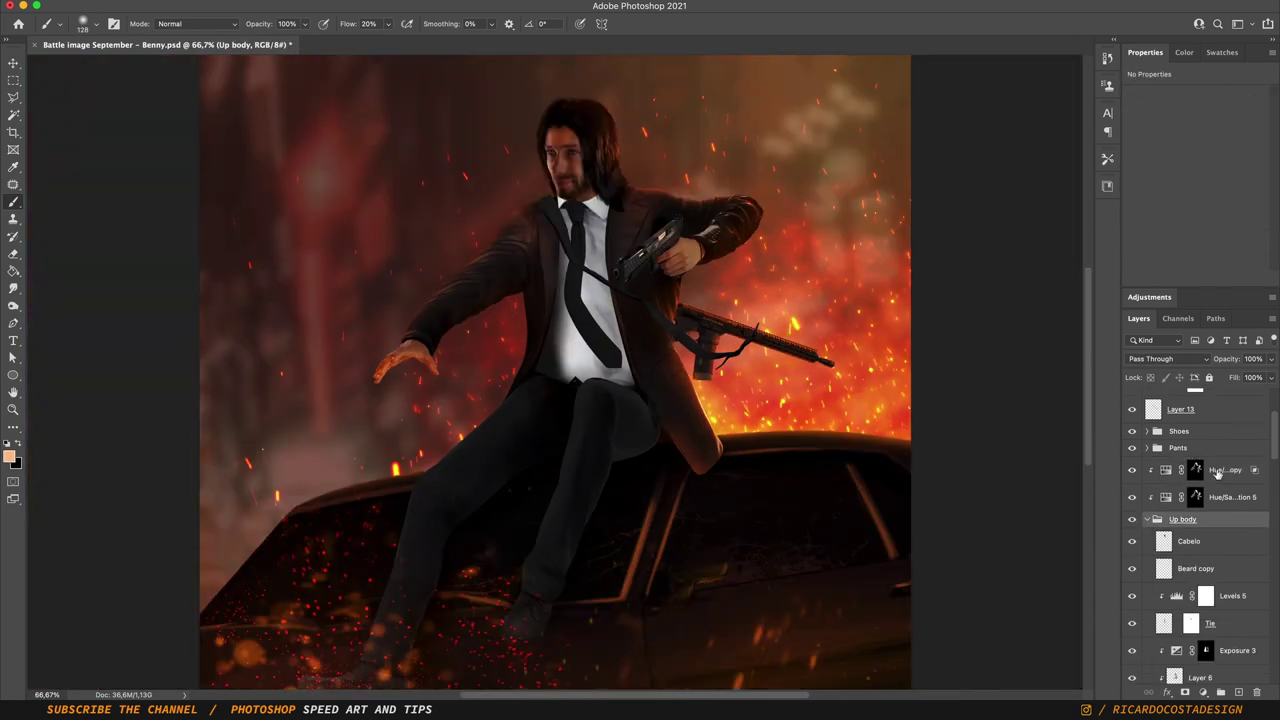
- Add an Exposure 4 adjustment, invert its mask, and paint brightening at 60% on the raised hand
{"action": "left_click", "coordinate": [1204, 692]}
{"action": "left_click", "coordinate": [1206, 481]}
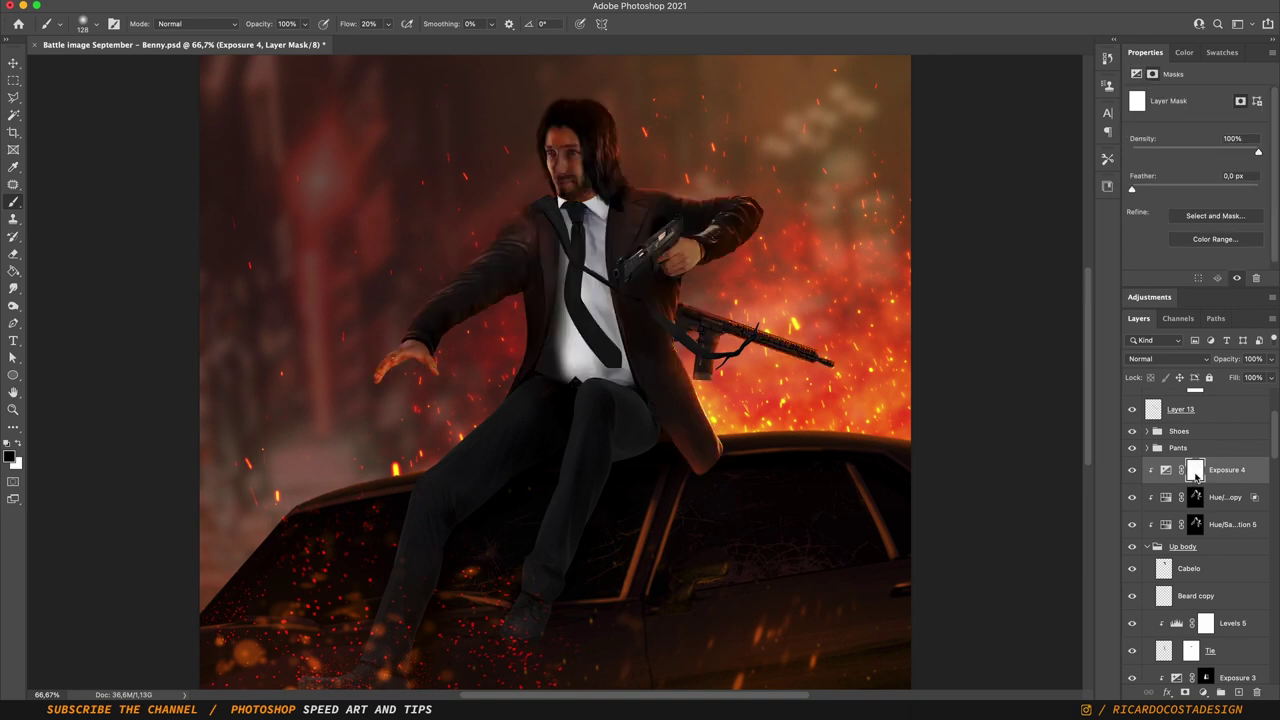
{"action": "left_click", "coordinate": [1166, 358]}
{"action": "key", "text": "Escape"}
{"action": "key", "text": "ctrl+i"}
{"action": "key", "text": "6"}
{"action": "scroll", "coordinate": [600, 430], "scroll_direction": "up", "scroll_amount": 3}
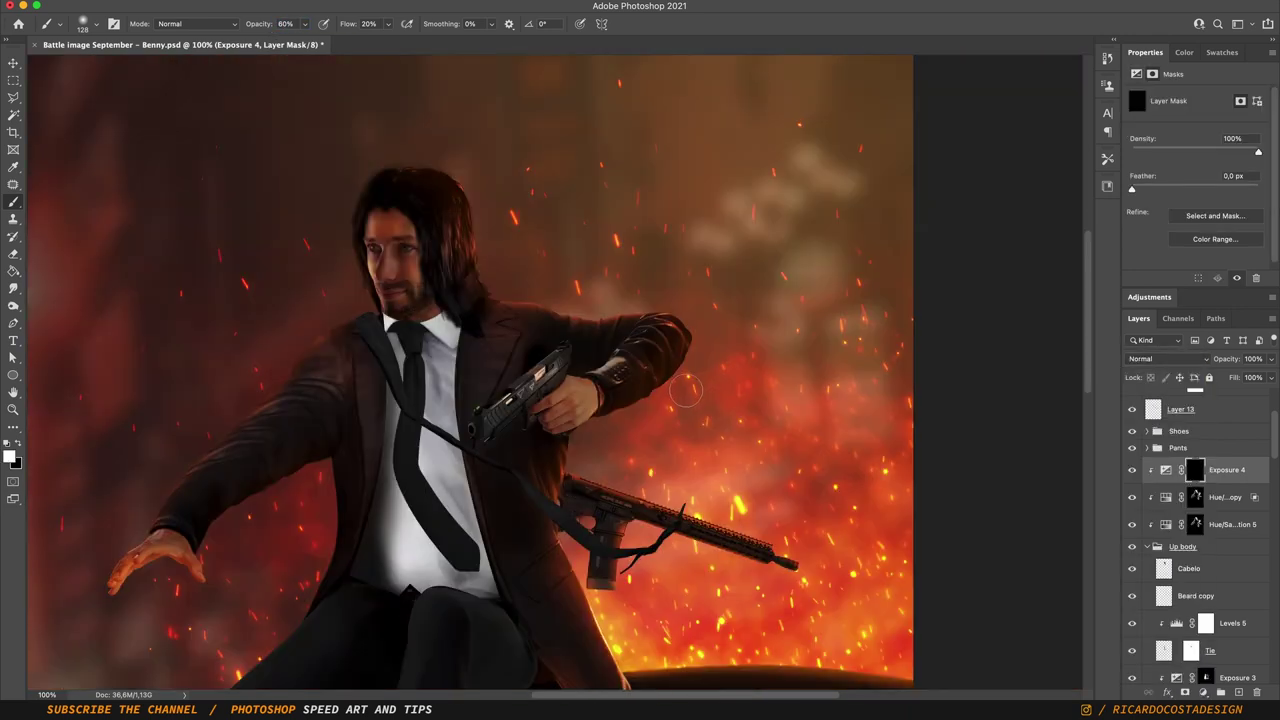
{"action": "left_click_drag", "start_coordinate": [590, 433], "coordinate": [617, 414]}
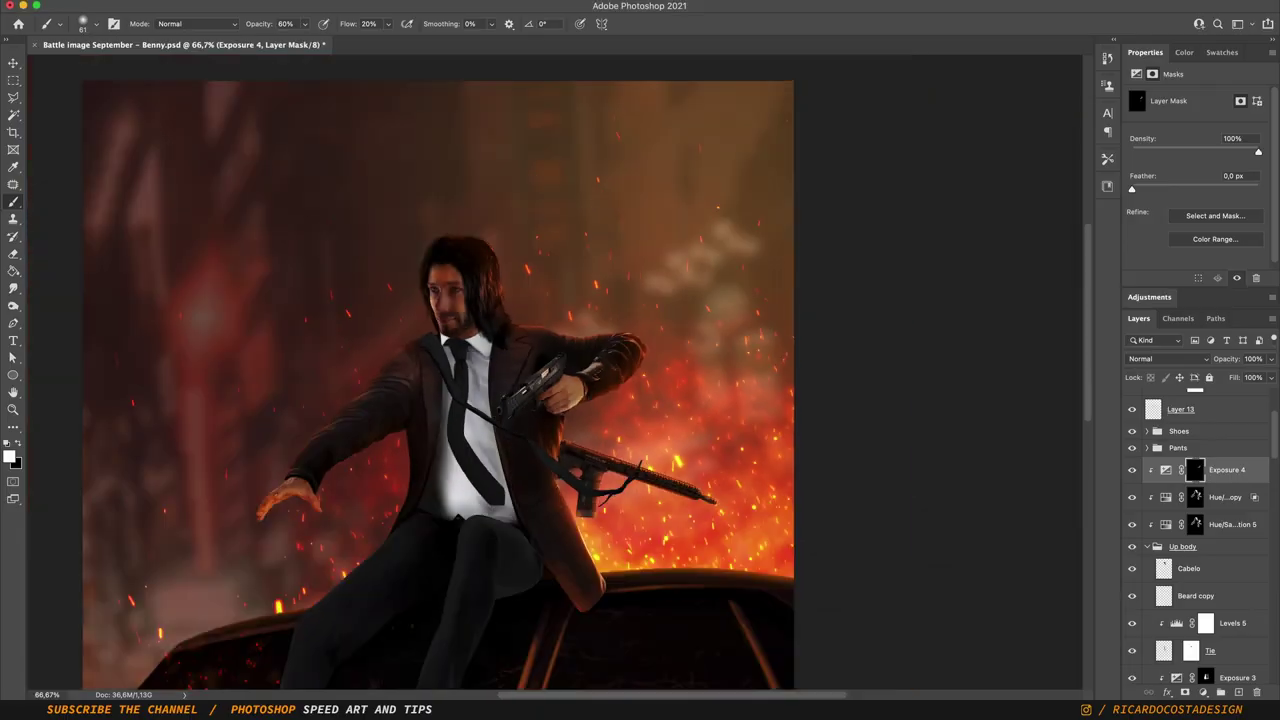
{"action": "left_click_drag", "start_coordinate": [460, 415], "coordinate": [413, 444]}
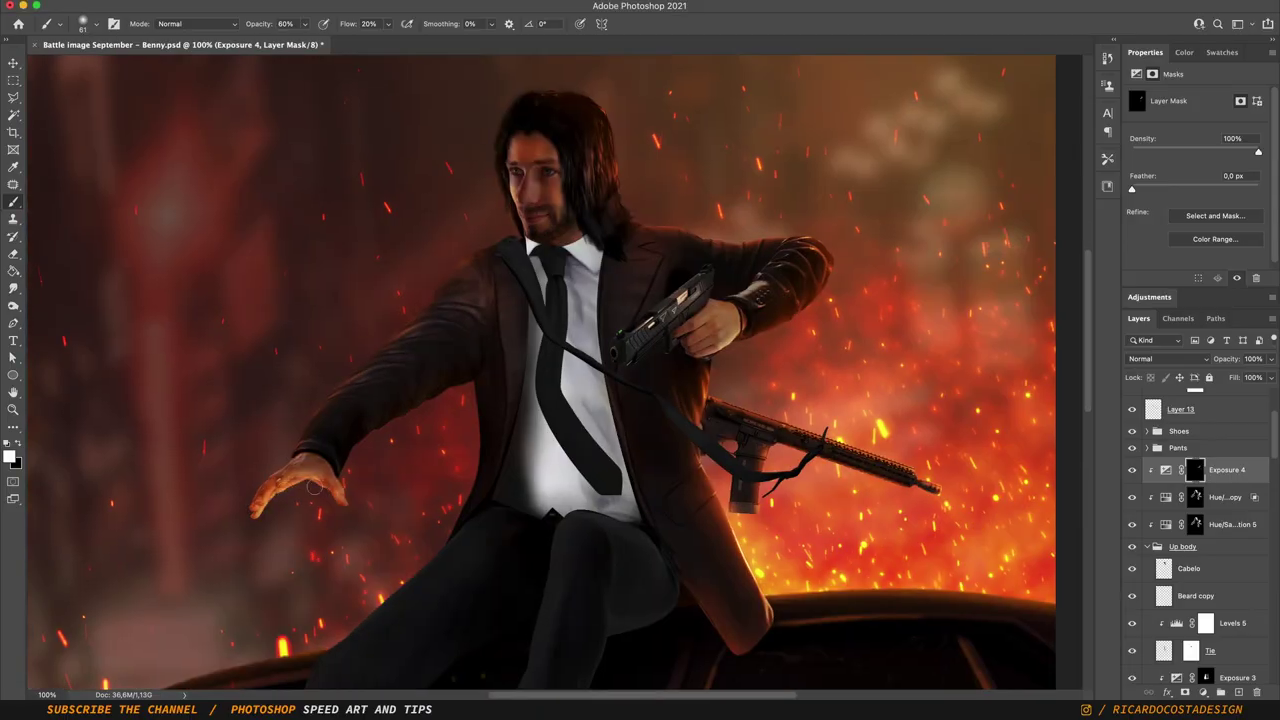
- Move a glow copy into Up body below Beard copy, clip it, and duplicate it again
{"action": "key", "text": "super+minus"}
{"action": "scroll", "coordinate": [1190, 547], "scroll_direction": "down", "scroll_amount": 1}
{"action": "left_click_drag", "start_coordinate": [1195, 433], "coordinate": [1195, 563]}
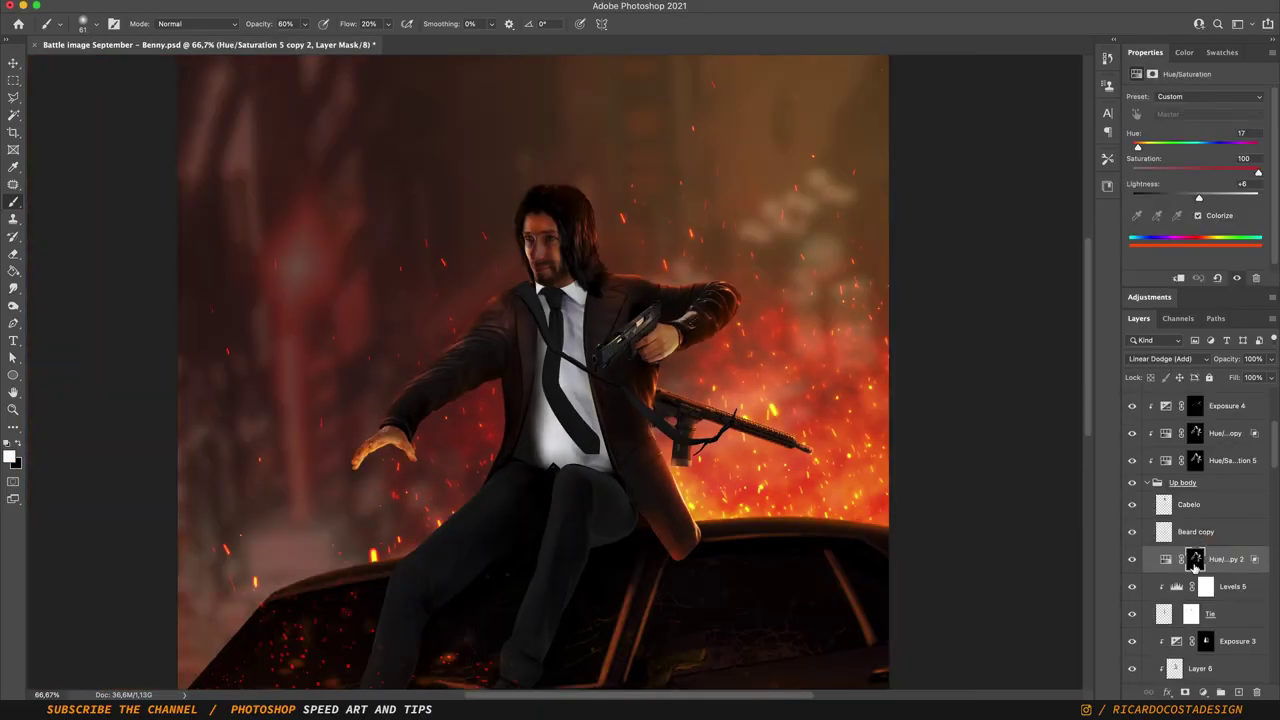
{"action": "left_click", "coordinate": [1195, 563]}
{"action": "key", "text": "super+alt+g"}
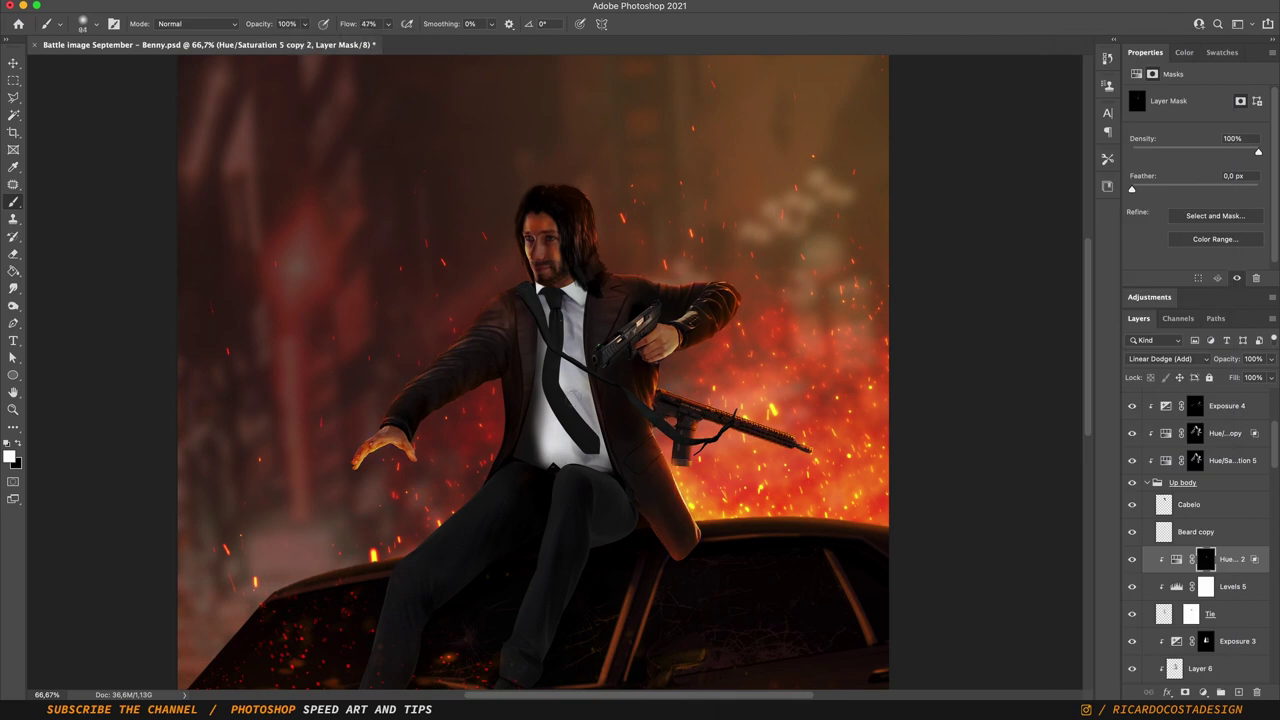
{"action": "key", "text": "super+j"}
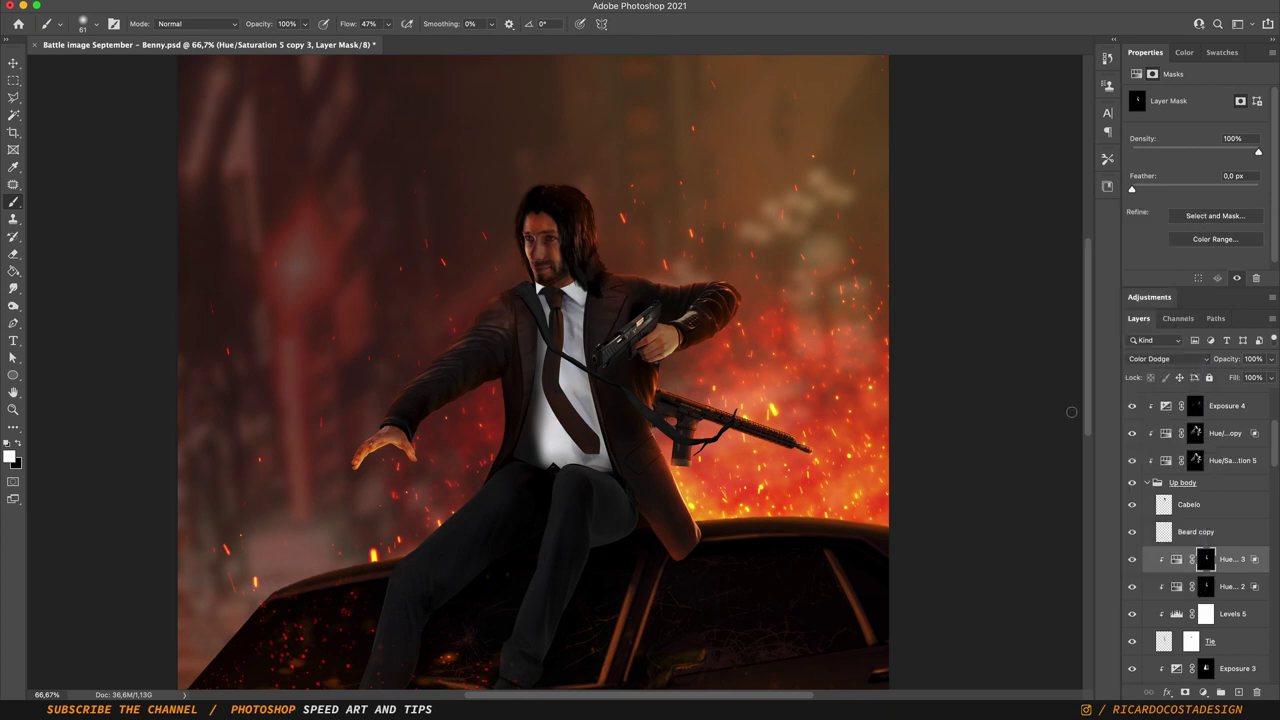
{"action": "scroll", "coordinate": [1190, 500], "scroll_direction": "up", "scroll_amount": 5}
- Move a glow copy above Levels 7, then duplicate it and clip it to the layer below
{"action": "left_click_drag", "start_coordinate": [1130, 494], "coordinate": [1180, 443]}
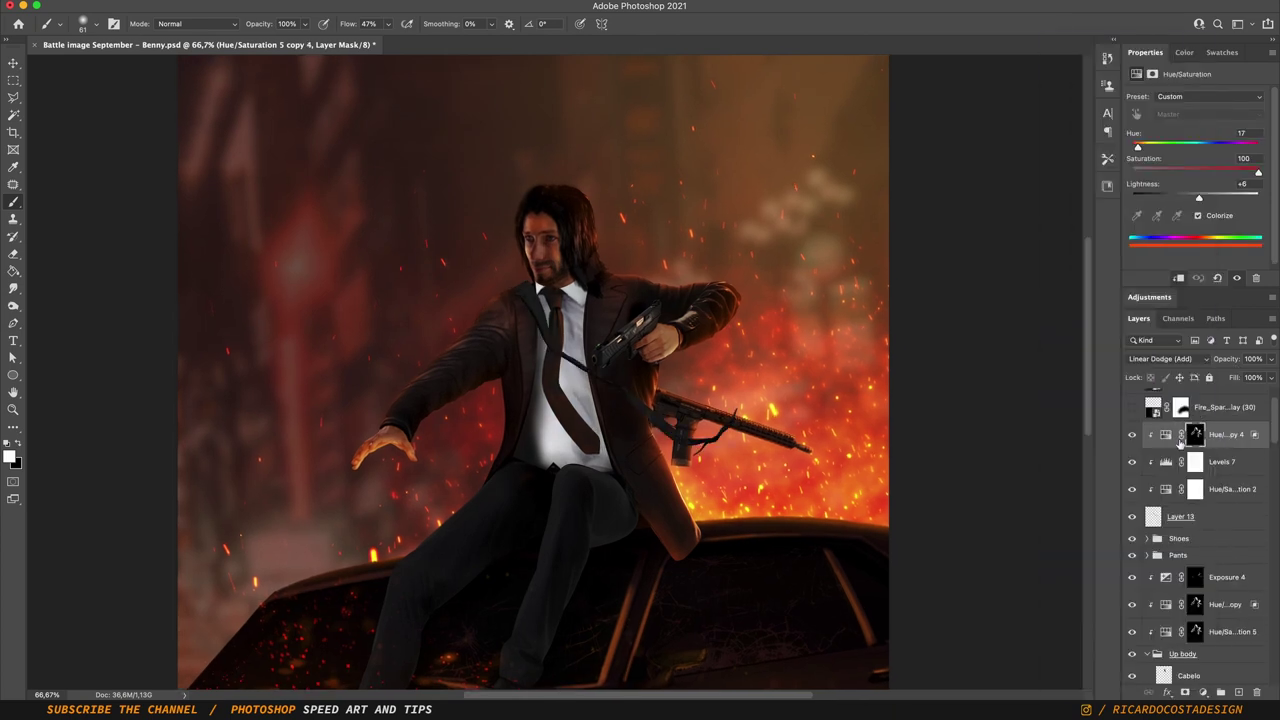
{"action": "key", "text": "super+j"}
{"action": "scroll", "coordinate": [563, 366], "scroll_direction": "up", "scroll_amount": 3}
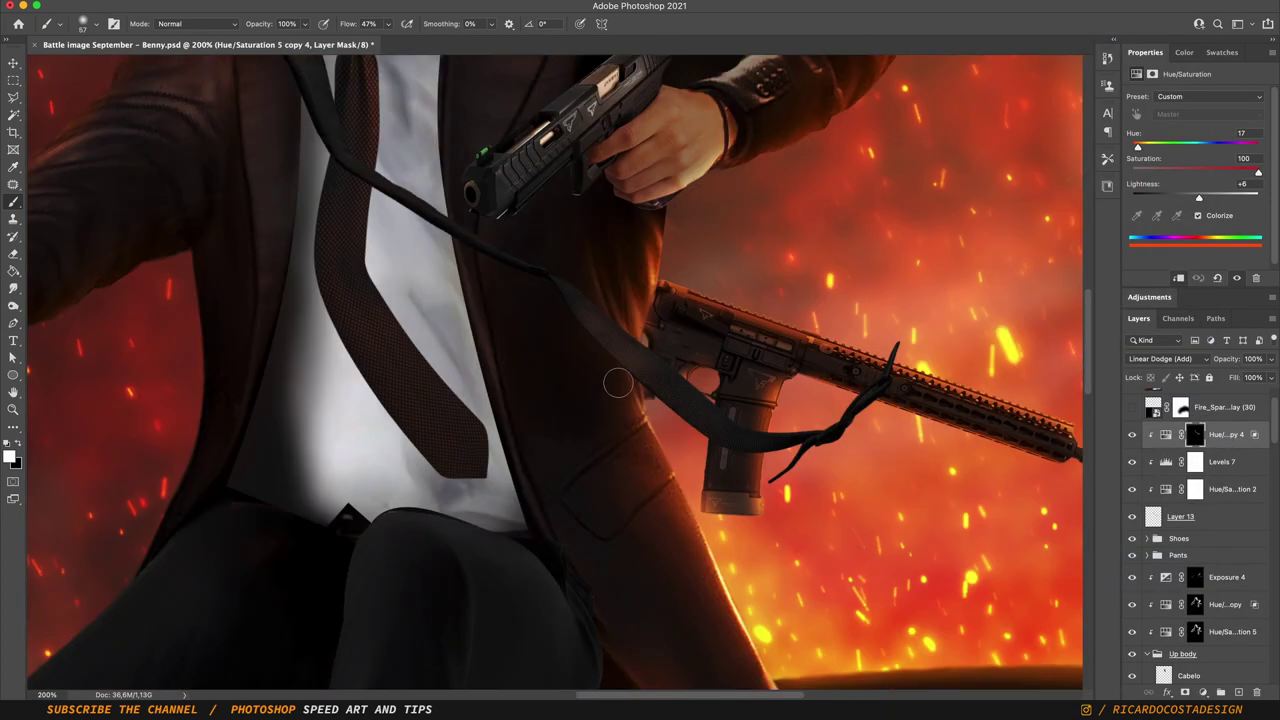
{"action": "scroll", "coordinate": [563, 366], "scroll_direction": "down", "scroll_amount": 2}
{"action": "key", "text": "super+alt+g"}
{"action": "key", "text": "super+minus"}
{"action": "key", "text": "super+minus"}
{"action": "key", "text": "super+minus"}
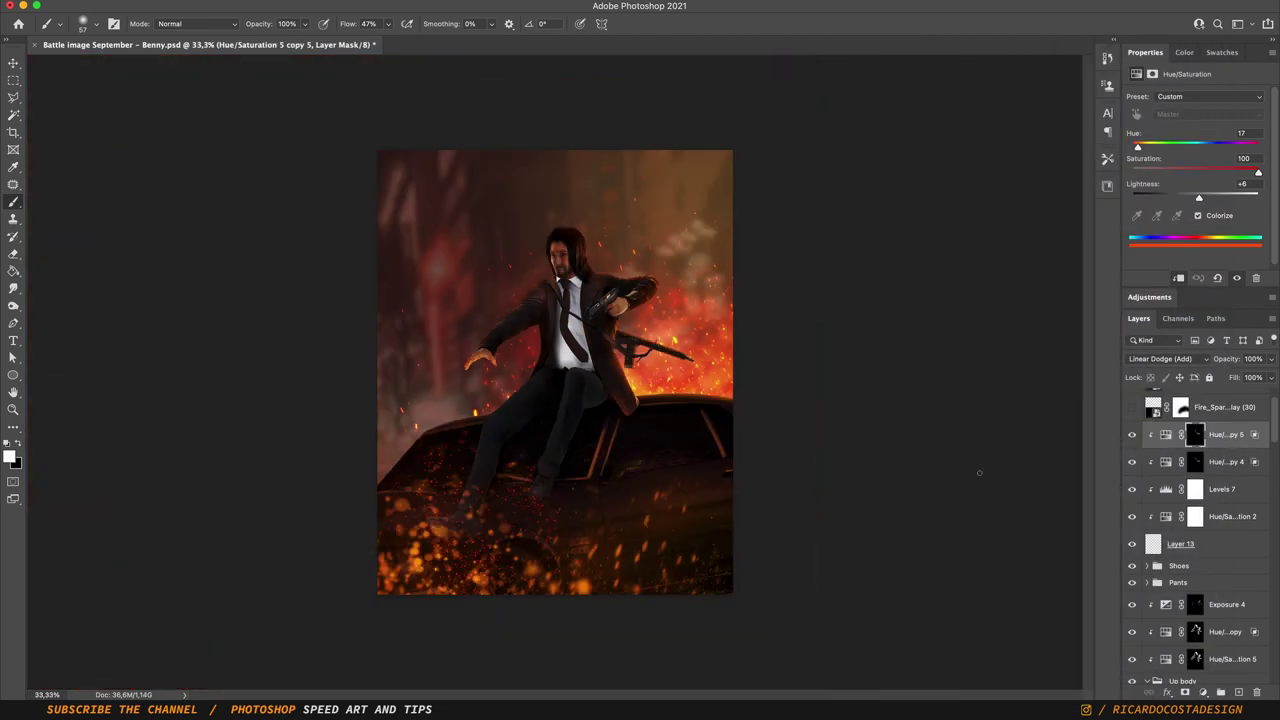
- Place a glow copy between Shoes and Pants, clip it, invert its mask, and use a 20% brush
{"action": "left_click_drag", "start_coordinate": [1225, 434], "coordinate": [1195, 476]}
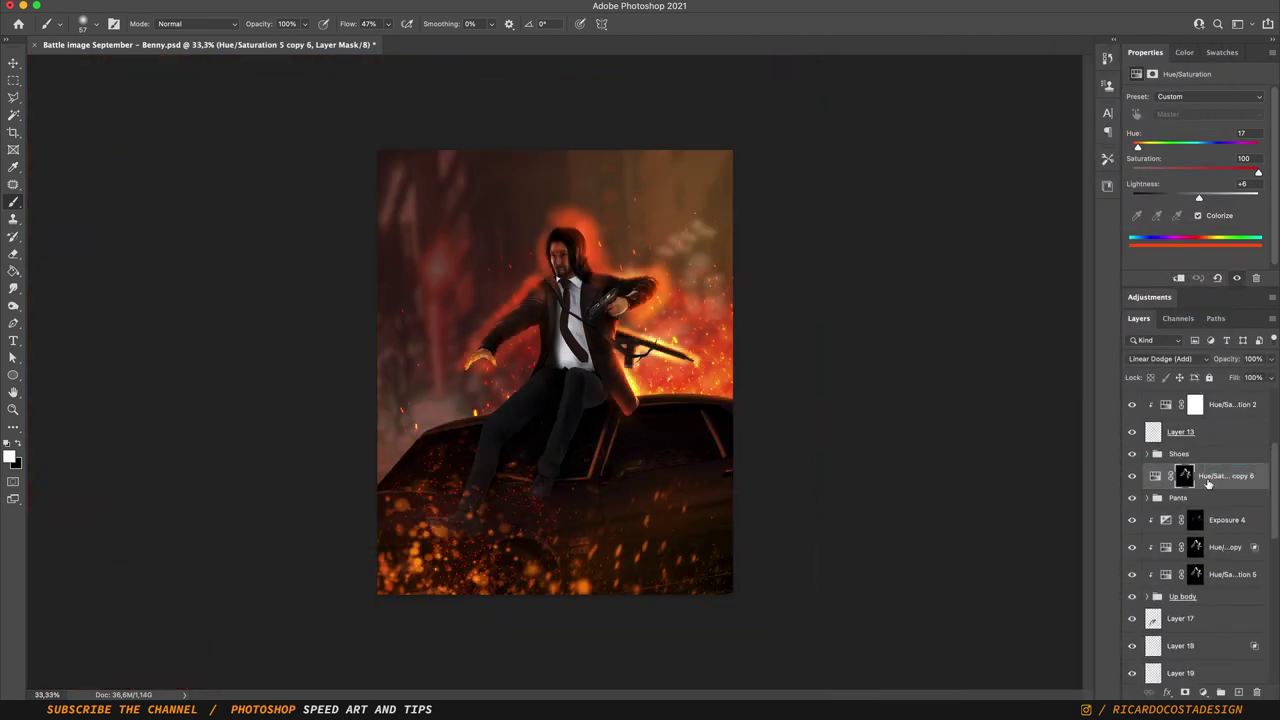
{"action": "right_click", "coordinate": [1214, 476]}
{"action": "left_click", "coordinate": [1100, 380]}
{"action": "key", "text": "super+i"}
{"action": "key", "text": "super+plus"}
{"action": "key", "text": "2"}
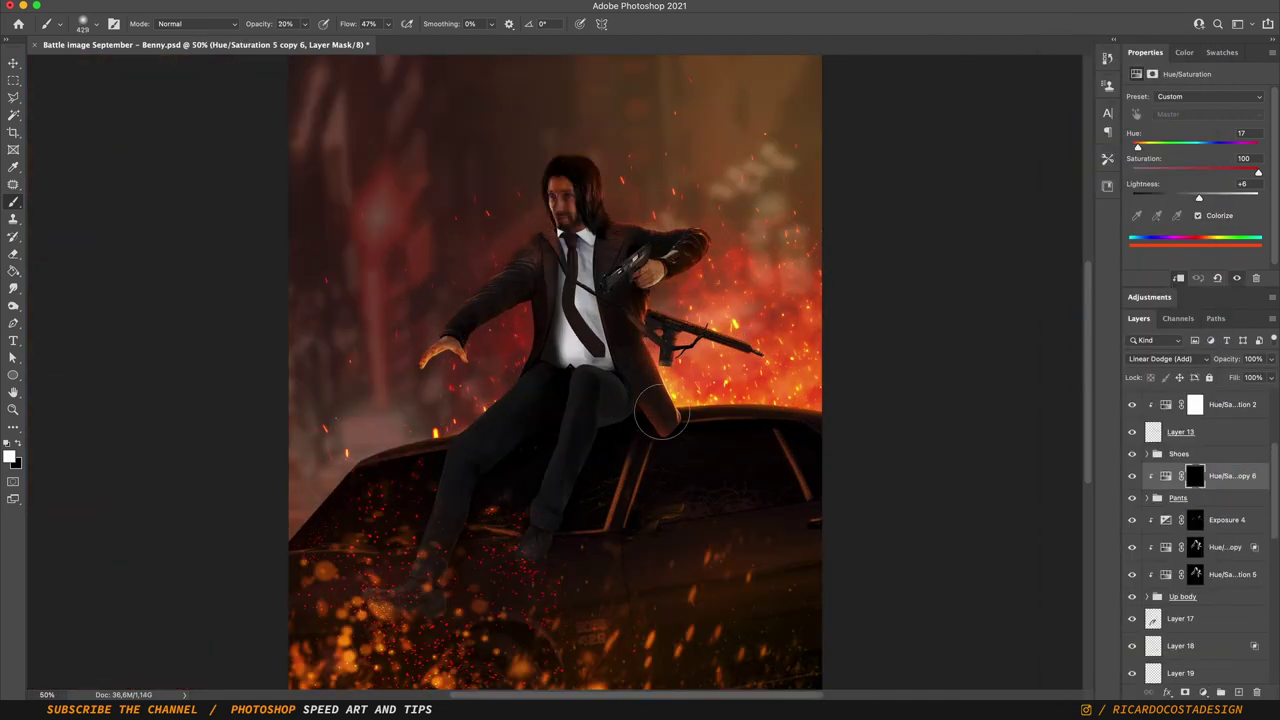
{"action": "key", "text": "bracketleft"}
{"action": "key", "text": "bracketleft"}
{"action": "key", "text": "bracketleft"}
{"action": "left_click", "coordinate": [1155, 470]}
{"action": "left_click", "coordinate": [1195, 476]}
- Duplicate the pants glow layer into Hue/Saturation 5 copies 7 and 8
{"action": "right_click", "coordinate": [1204, 484]}
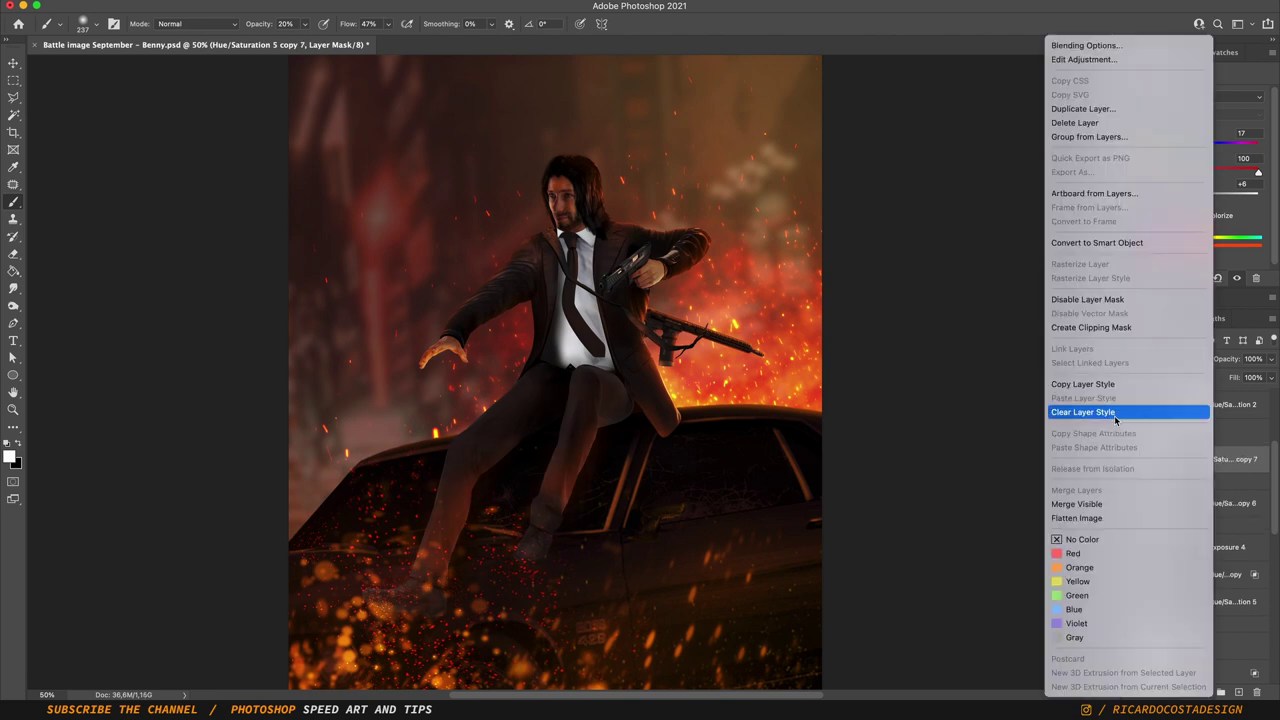
{"action": "key", "text": "super+j"}
{"action": "right_click", "coordinate": [1204, 459]}
{"action": "left_click", "coordinate": [1230, 43]}
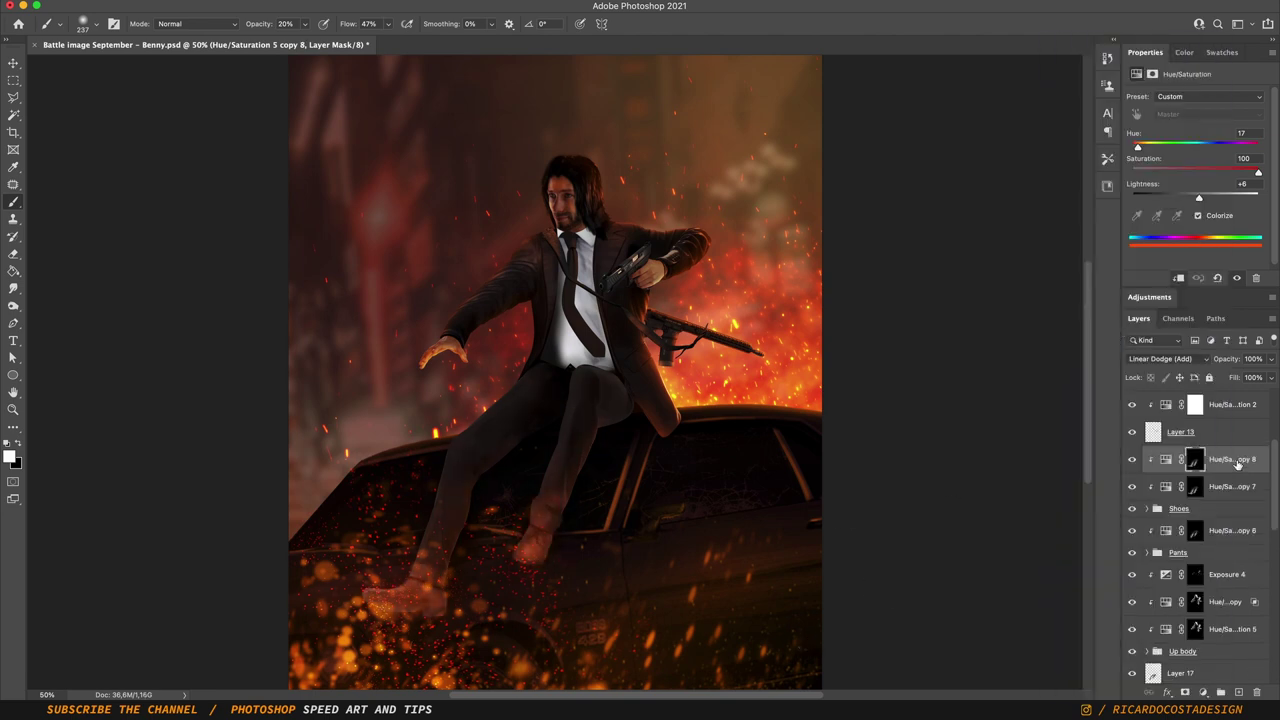
{"action": "key", "text": "Escape"}
{"action": "key", "text": "super+j"}
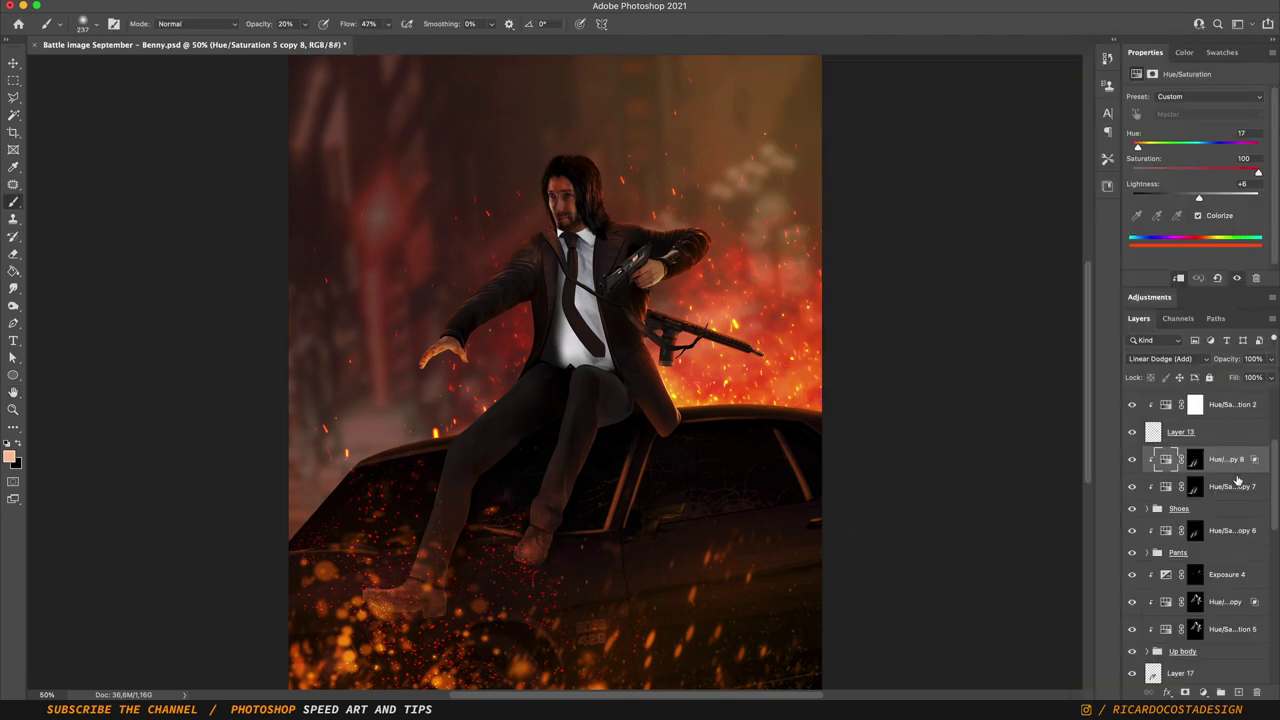
- Check the copy 6, 8 and 7 masks, hide copy 8, and select copy 7
{"action": "left_click", "coordinate": [1195, 530]}
{"action": "left_click", "coordinate": [1192, 458]}
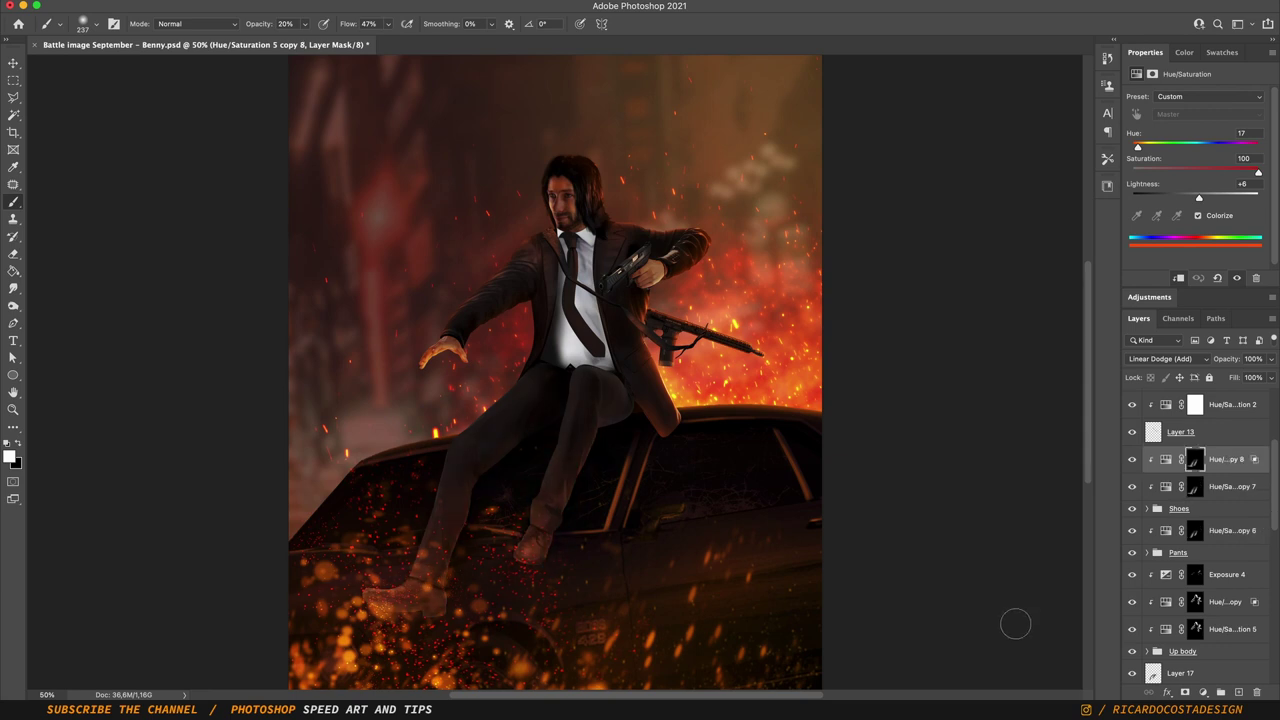
{"action": "left_click", "coordinate": [1132, 459]}
{"action": "left_click", "coordinate": [1194, 487]}
{"action": "left_click", "coordinate": [1240, 486]}
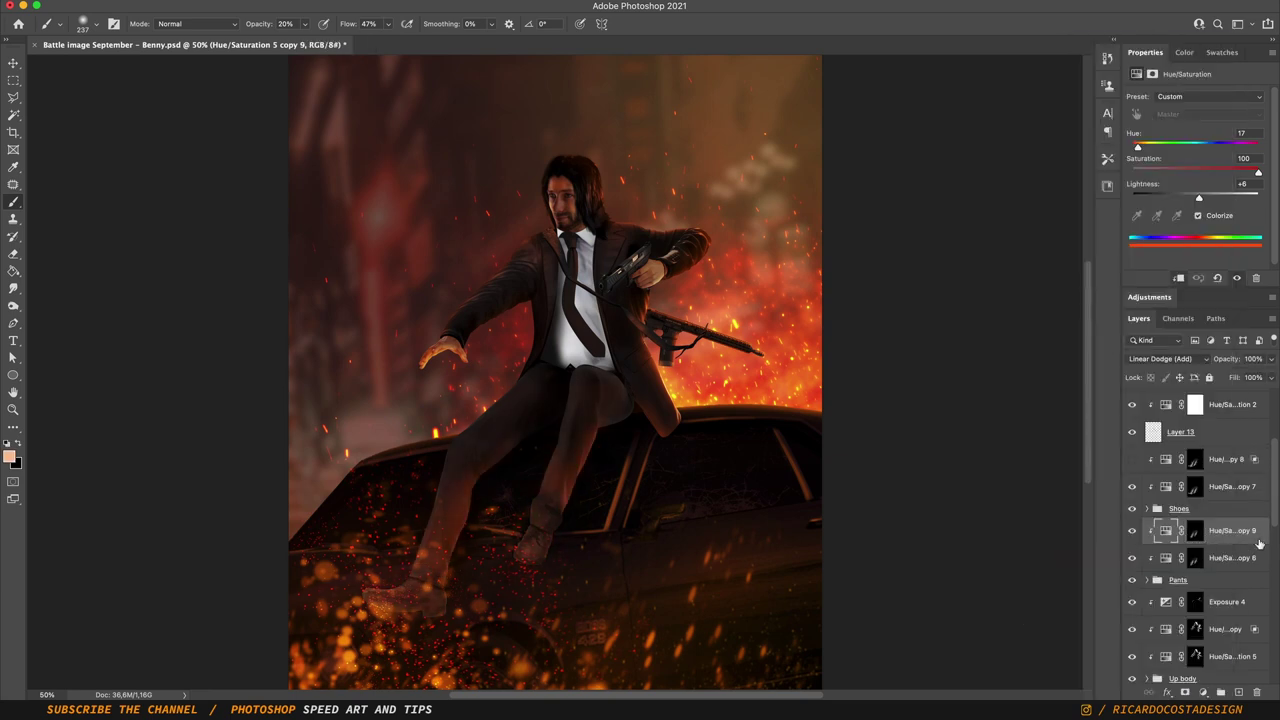
{"action": "double_click", "coordinate": [1240, 486]}
{"action": "key", "text": "Escape"}
{"action": "left_click", "coordinate": [1203, 692]}
- Add a clipped Levels adjustment and lower its white output to darken the layer
{"action": "left_click", "coordinate": [1203, 455]}
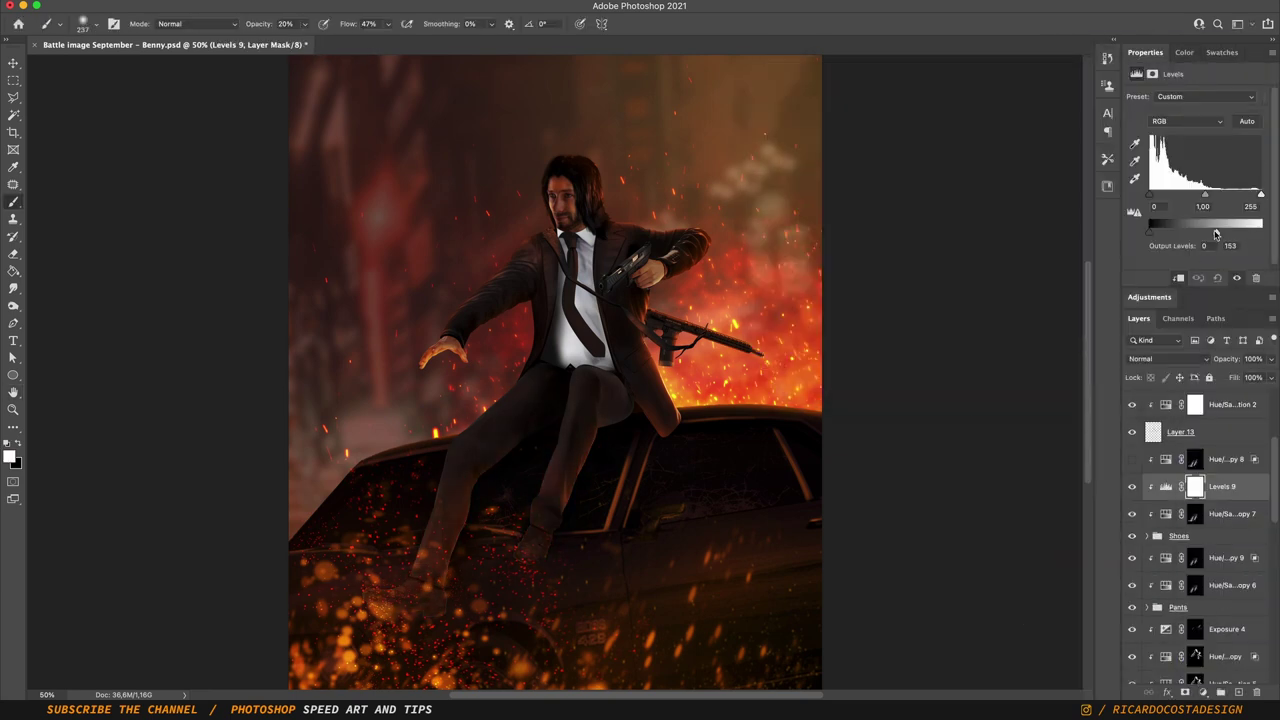
{"action": "left_click_drag", "start_coordinate": [1260, 228], "coordinate": [1209, 233]}
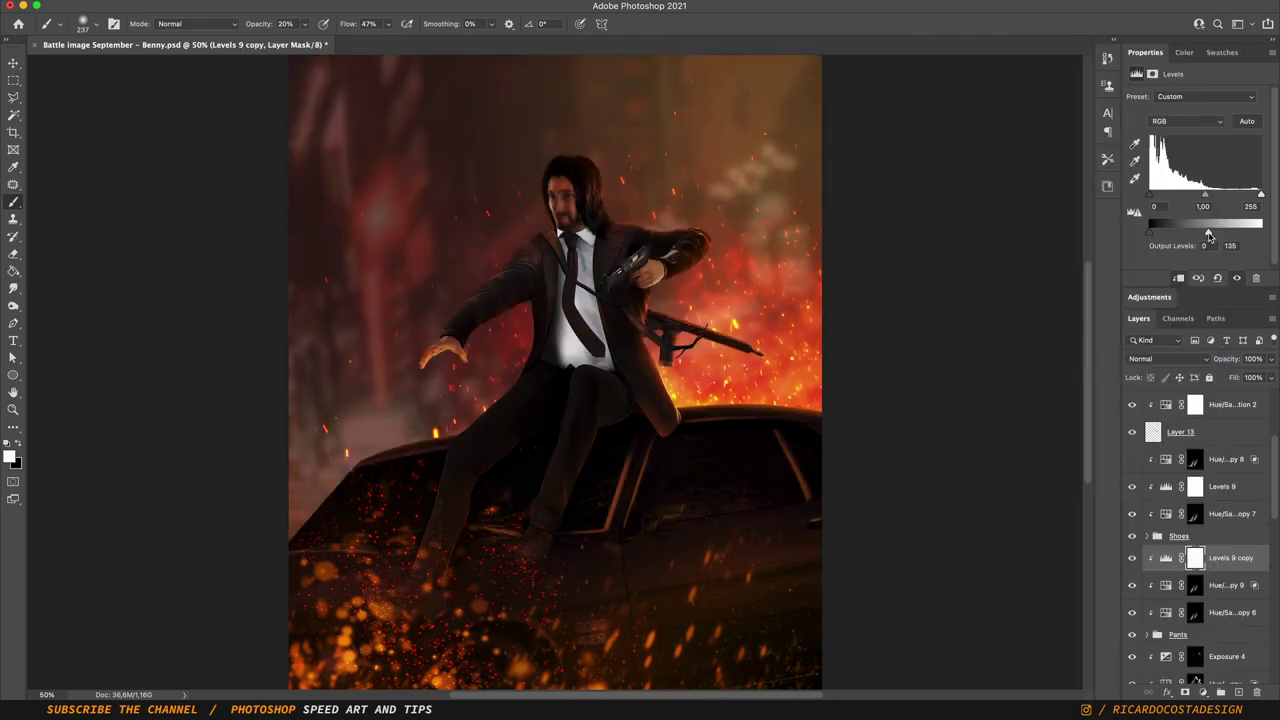
{"action": "key", "text": "m"}
- Add a Levels adjustment clipped to the Gun, then ready the Brush on the copy 10 mask
{"action": "left_click", "coordinate": [567, 289], "text": "ctrl"}
{"action": "left_click", "coordinate": [1203, 692]}
{"action": "left_click", "coordinate": [1203, 455]}
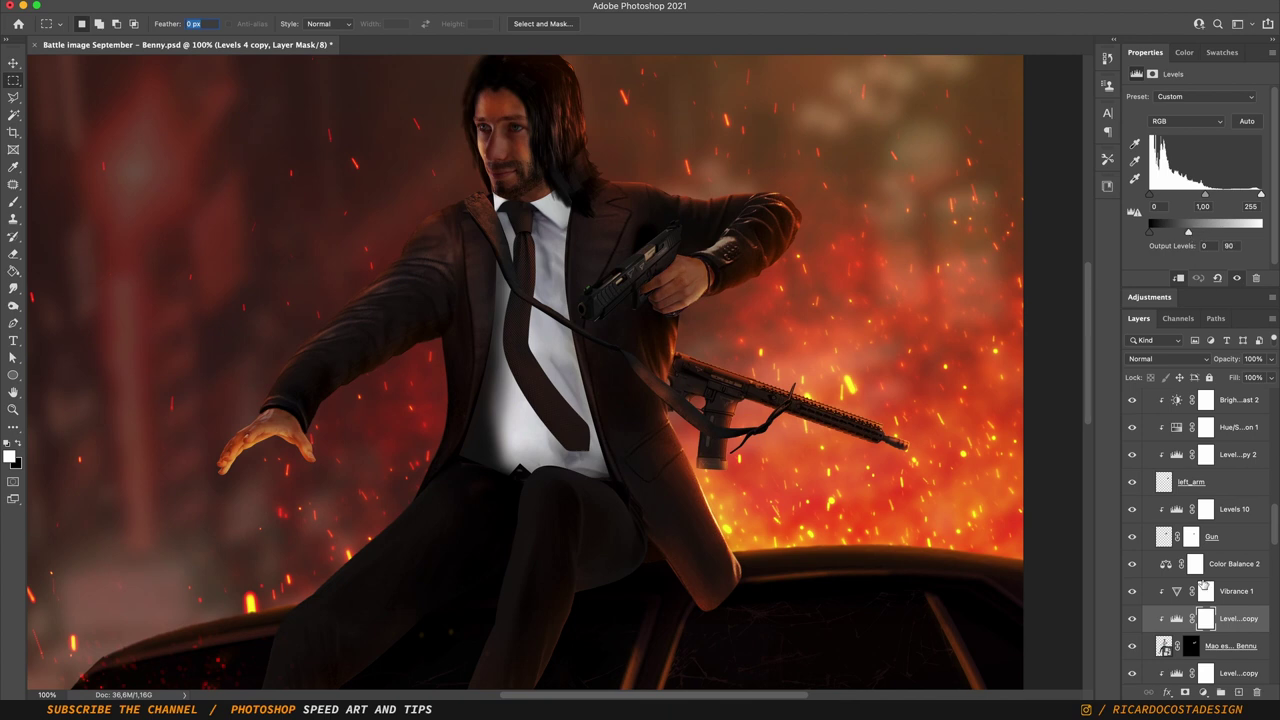
{"action": "scroll", "coordinate": [1203, 585], "scroll_direction": "up", "scroll_amount": 3}
{"action": "left_click", "coordinate": [1205, 588]}
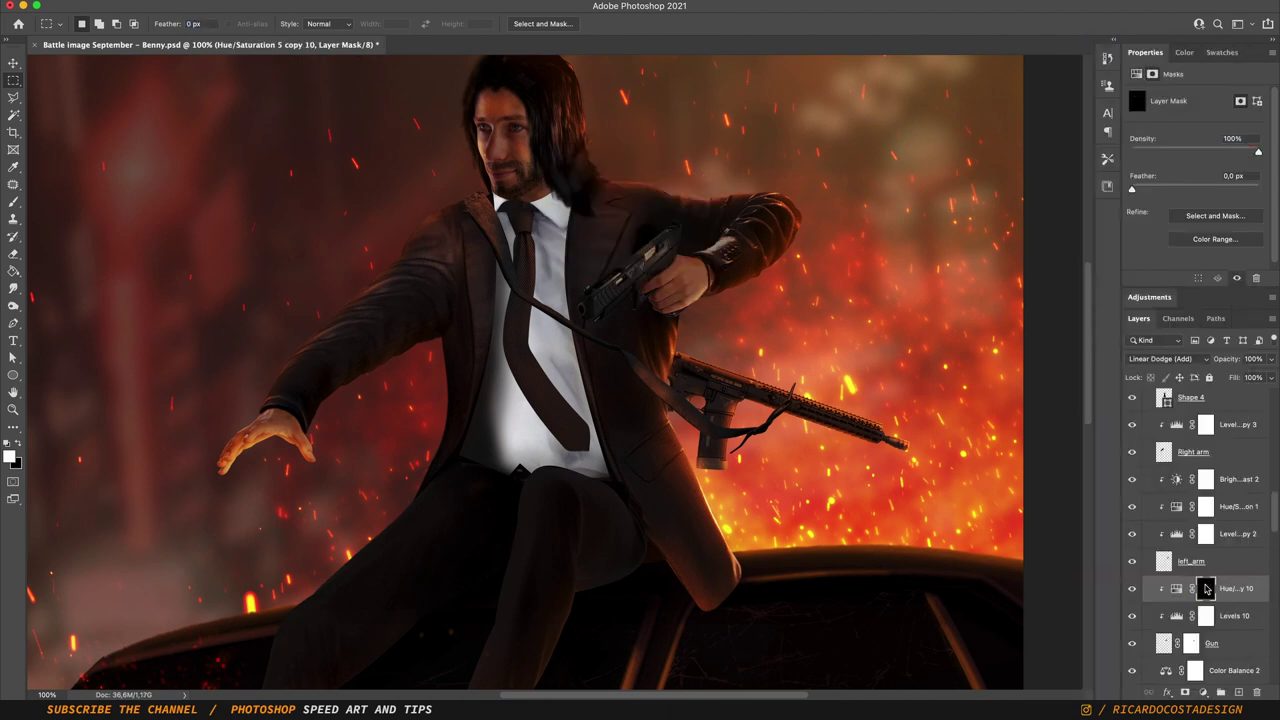
{"action": "key", "text": "b"}
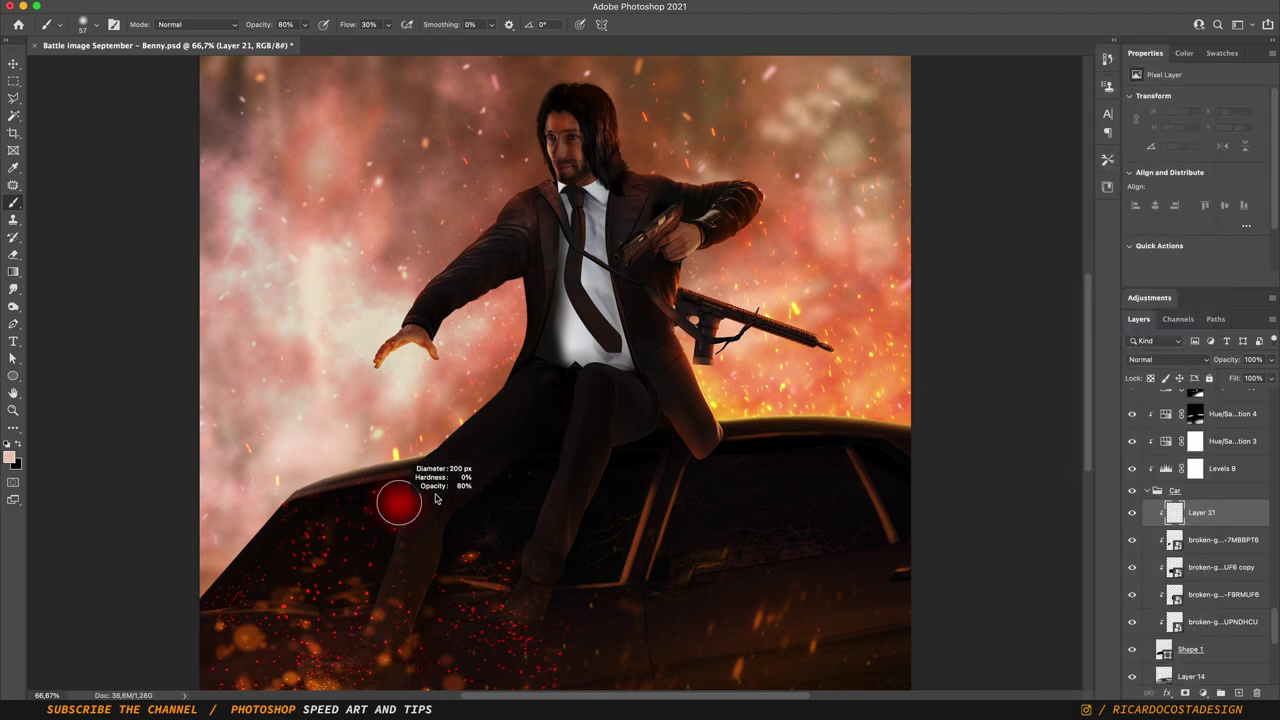
- Set Layer 21 to Linear Dodge (Add), move it higher, and clip it to the layer below
{"action": "left_click", "coordinate": [1160, 359]}
{"action": "left_click", "coordinate": [1160, 470]}
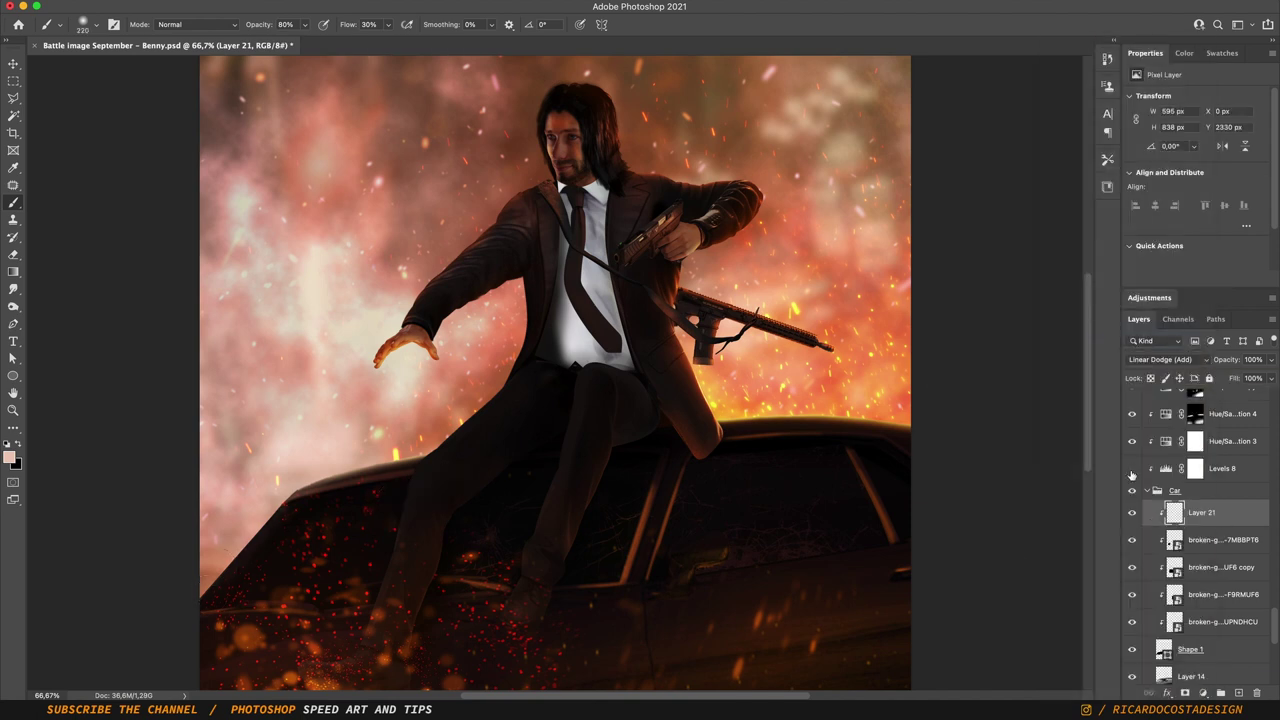
{"action": "mouse_move", "coordinate": [1200, 518]}
{"action": "left_mouse_down"}
{"action": "mouse_move", "coordinate": [1206, 457]}
{"action": "mouse_move", "coordinate": [1200, 482]}
{"action": "left_mouse_up"}
{"action": "right_click", "coordinate": [1195, 491]}
{"action": "left_click", "coordinate": [1090, 409]}
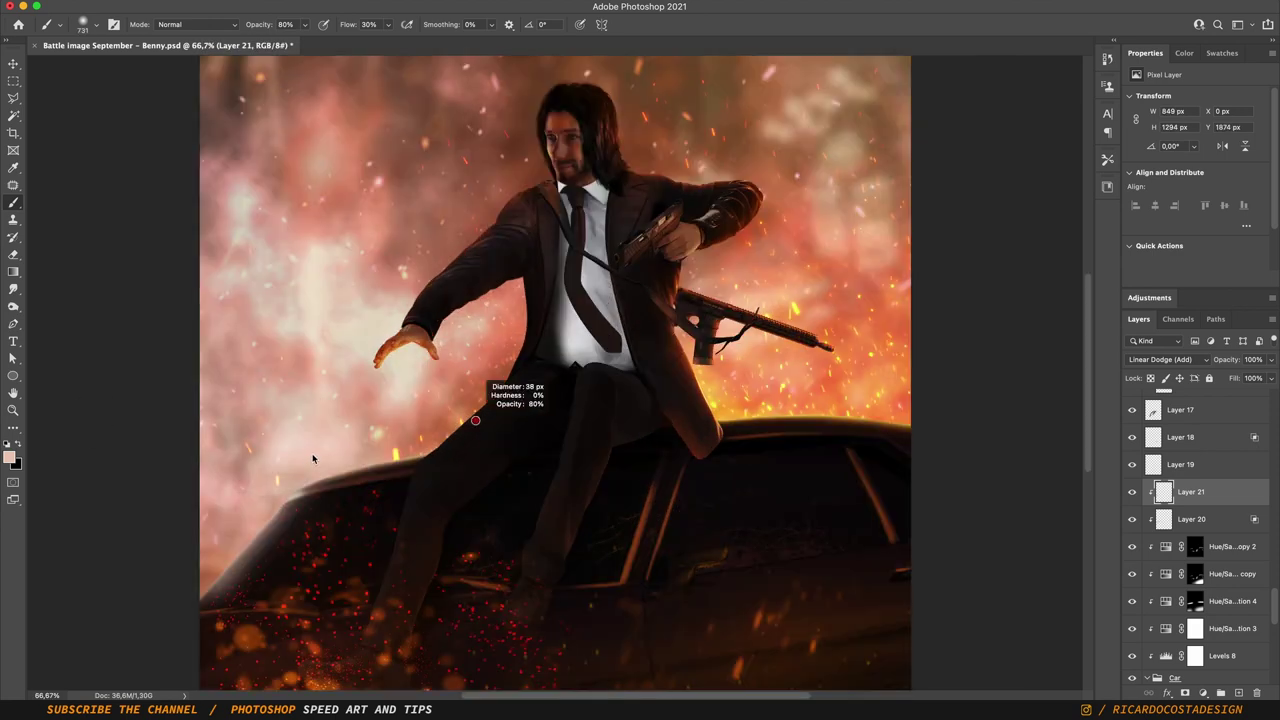
- Add a new layer, sample orange from the fire, and add Levels and Color Balance adjustments
{"action": "key", "text": "ctrl+minus"}
{"action": "key", "text": "ctrl+minus"}
{"action": "key", "text": "ctrl+shift+alt+n"}
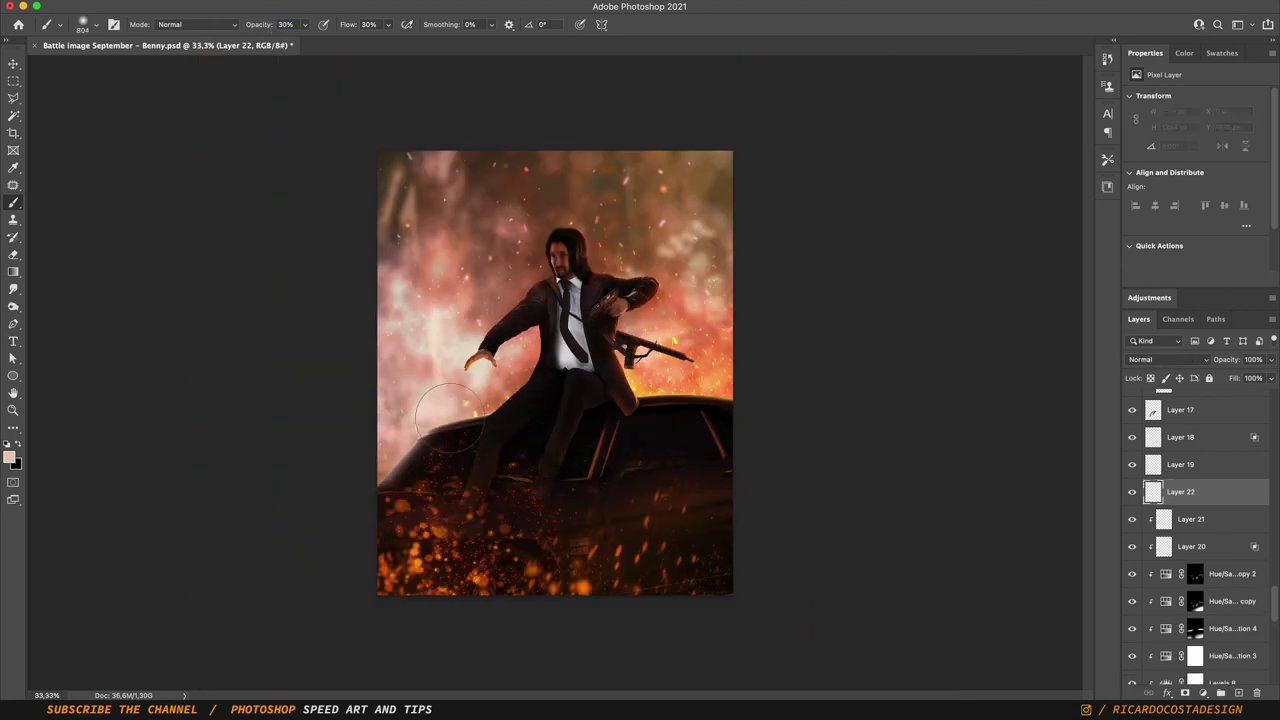
{"action": "left_click", "coordinate": [708, 352], "text": "alt"}
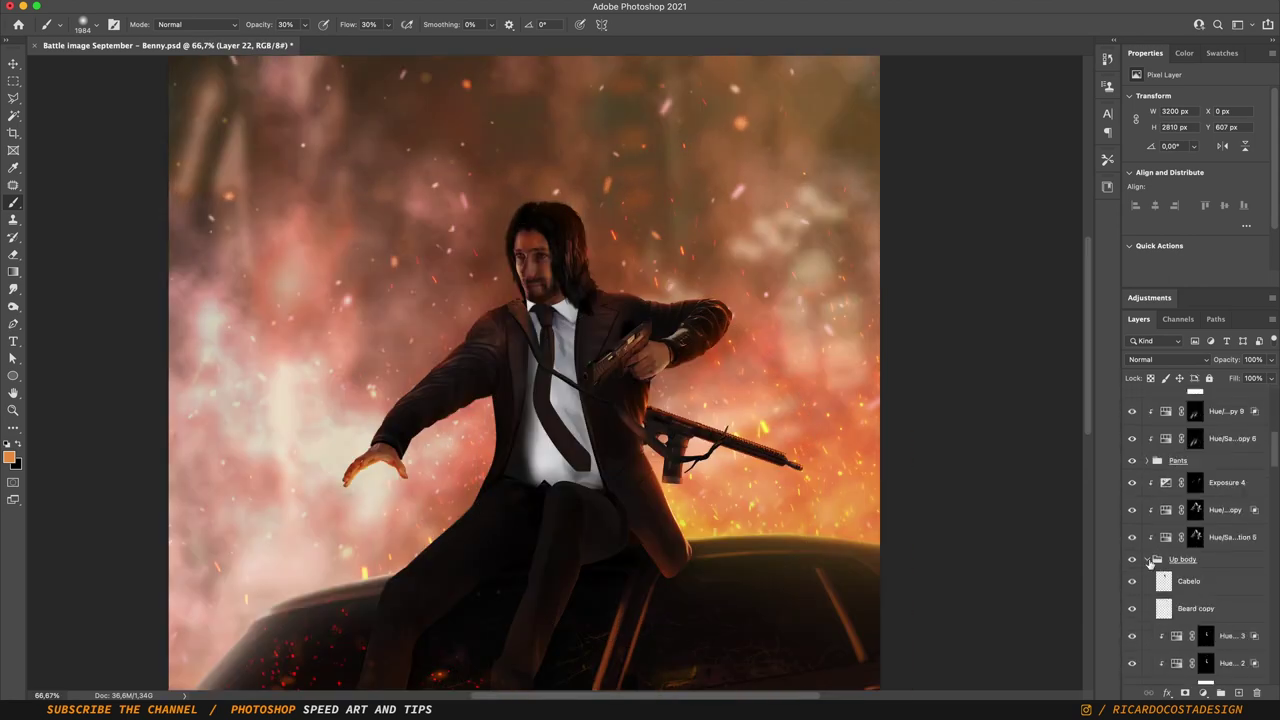
{"action": "left_click_drag", "start_coordinate": [1187, 512], "coordinate": [1190, 472]}
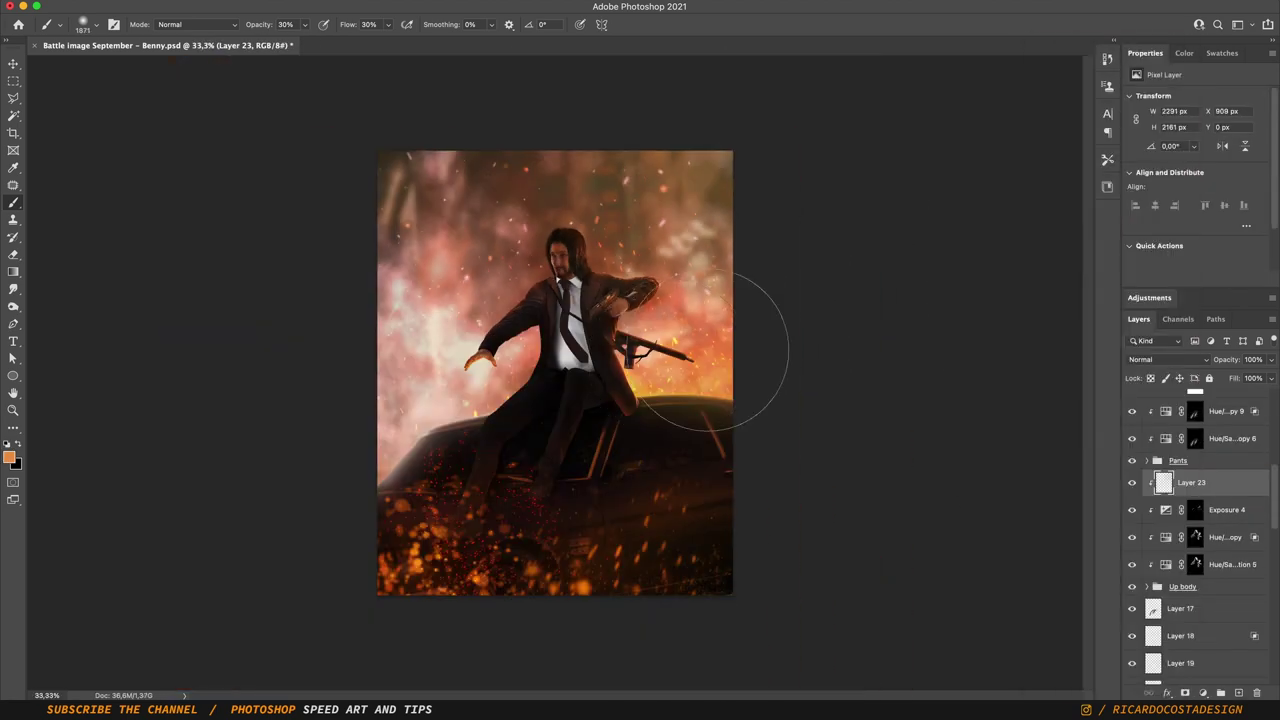
{"action": "left_click", "coordinate": [1217, 459]}
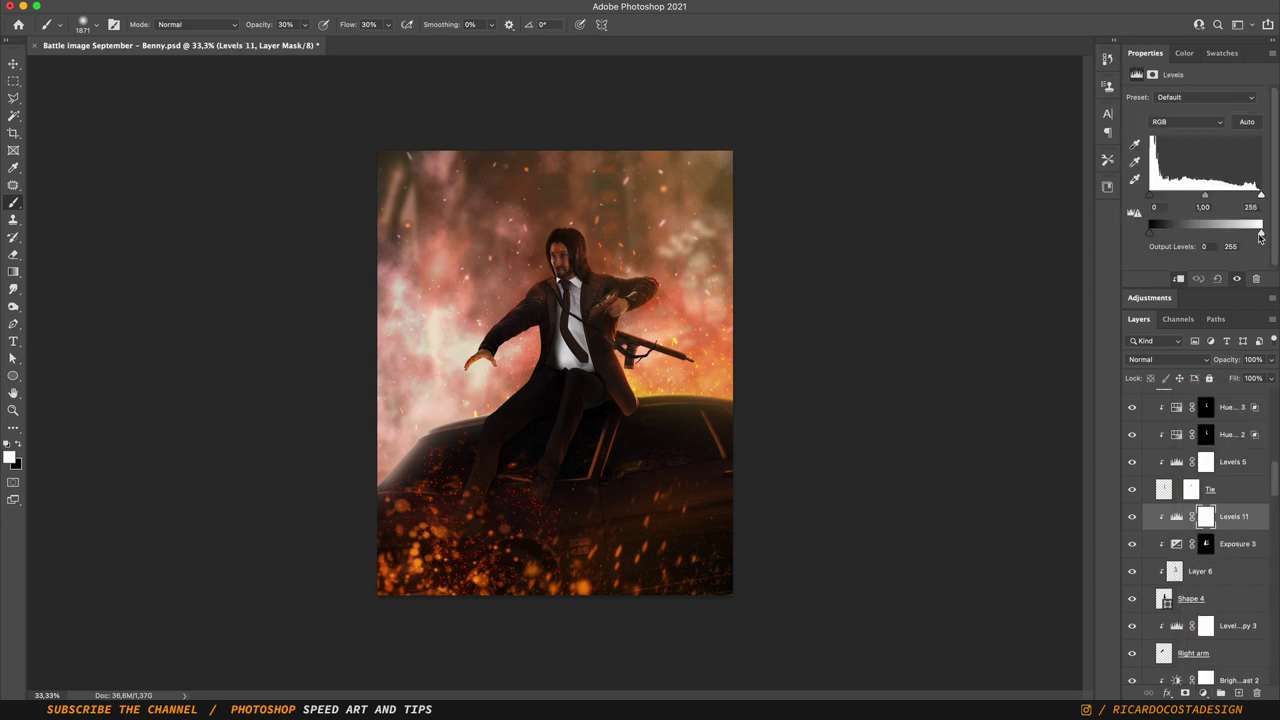
{"action": "left_click", "coordinate": [1203, 693]}
{"action": "left_click", "coordinate": [1184, 350]}
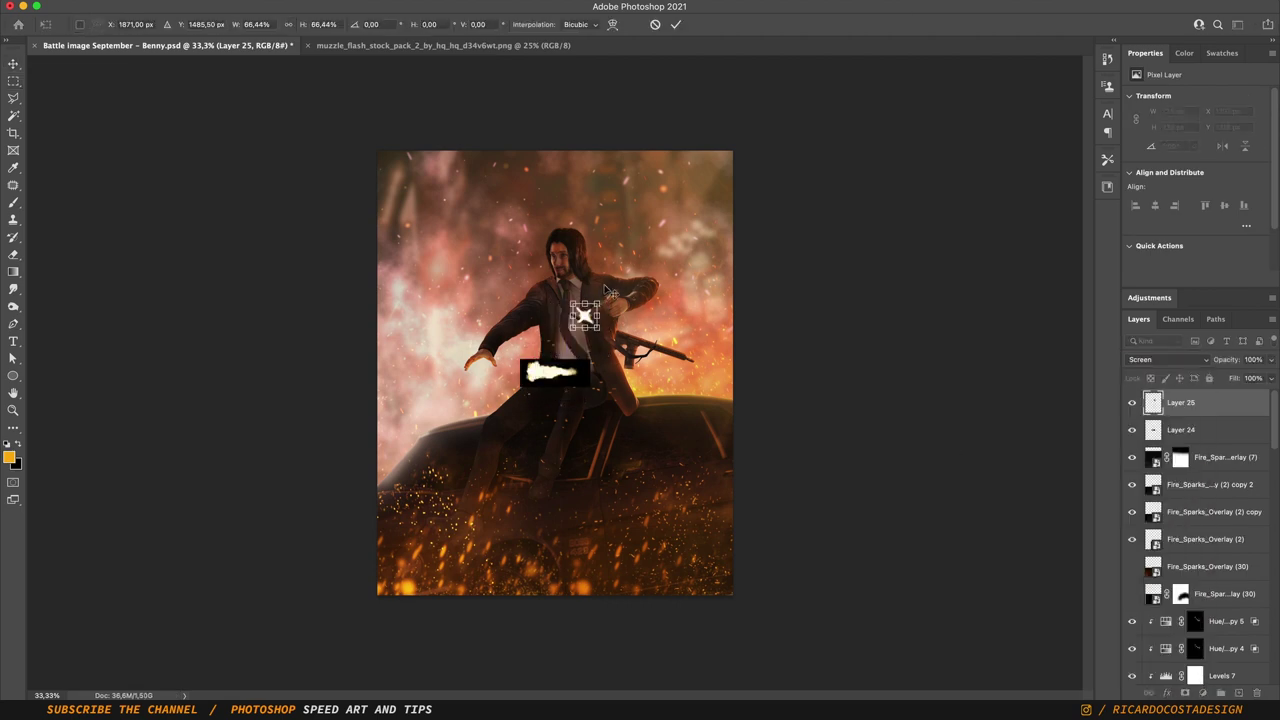
- Move the flash patch under the X flash, rotate the X about -41°, and merge both pieces
{"action": "mouse_move", "coordinate": [555, 372]}
{"action": "left_mouse_down"}
{"action": "mouse_move", "coordinate": [627, 333]}
{"action": "mouse_move", "coordinate": [580, 323]}
{"action": "left_mouse_up"}
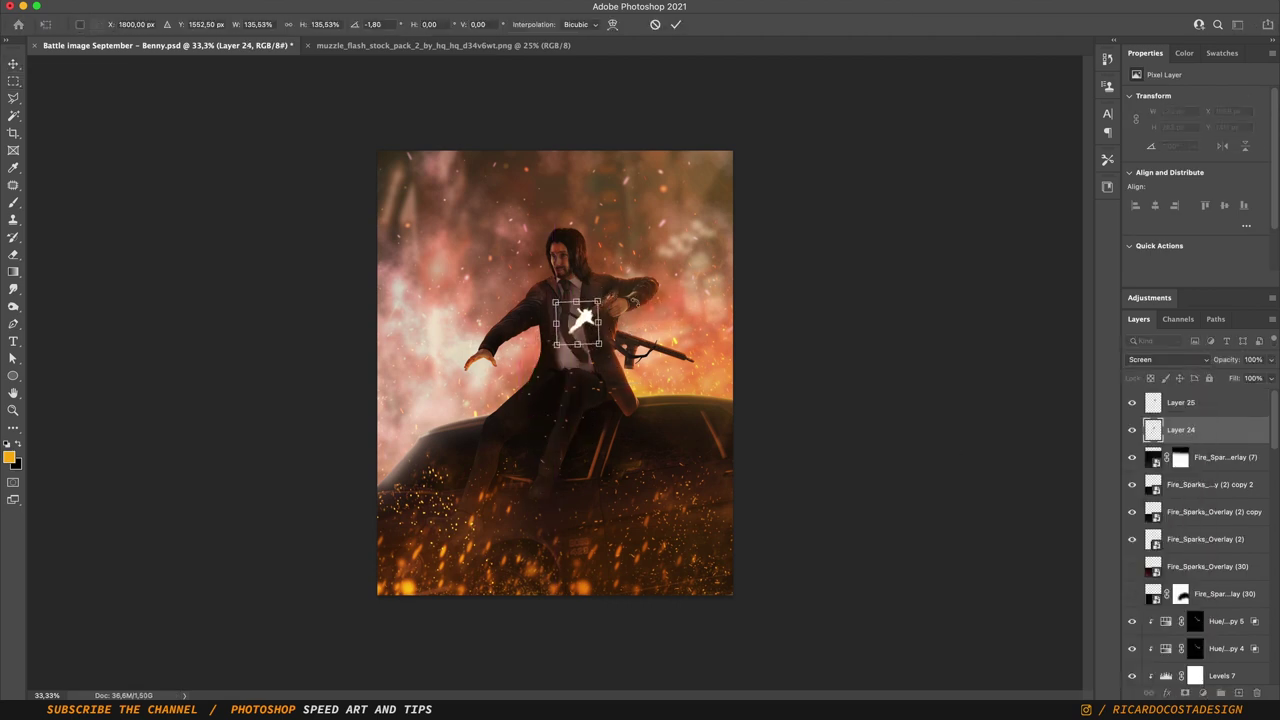
{"action": "key", "text": "alt+]"}
{"action": "key", "text": "ctrl+t"}
{"action": "left_click_drag", "start_coordinate": [544, 283], "coordinate": [531, 318]}
{"action": "key", "text": "Return"}
{"action": "key", "text": "m"}
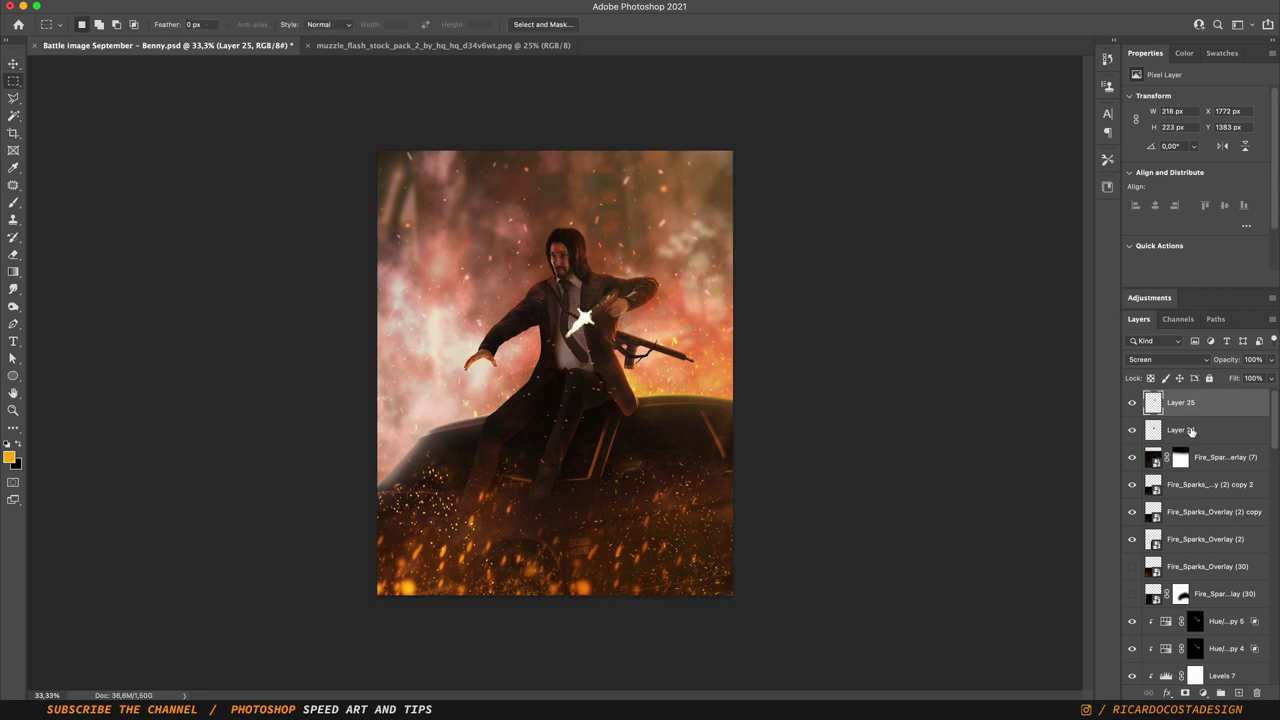
{"action": "key", "text": "alt+shift+["}
{"action": "key", "text": "ctrl+e"}
- Clip a Hue/Saturation to the flash, add a Lighten copy with Gaussian Blur 21.9, and group them
{"action": "left_click", "coordinate": [1203, 693]}
{"action": "left_click", "coordinate": [1220, 511]}
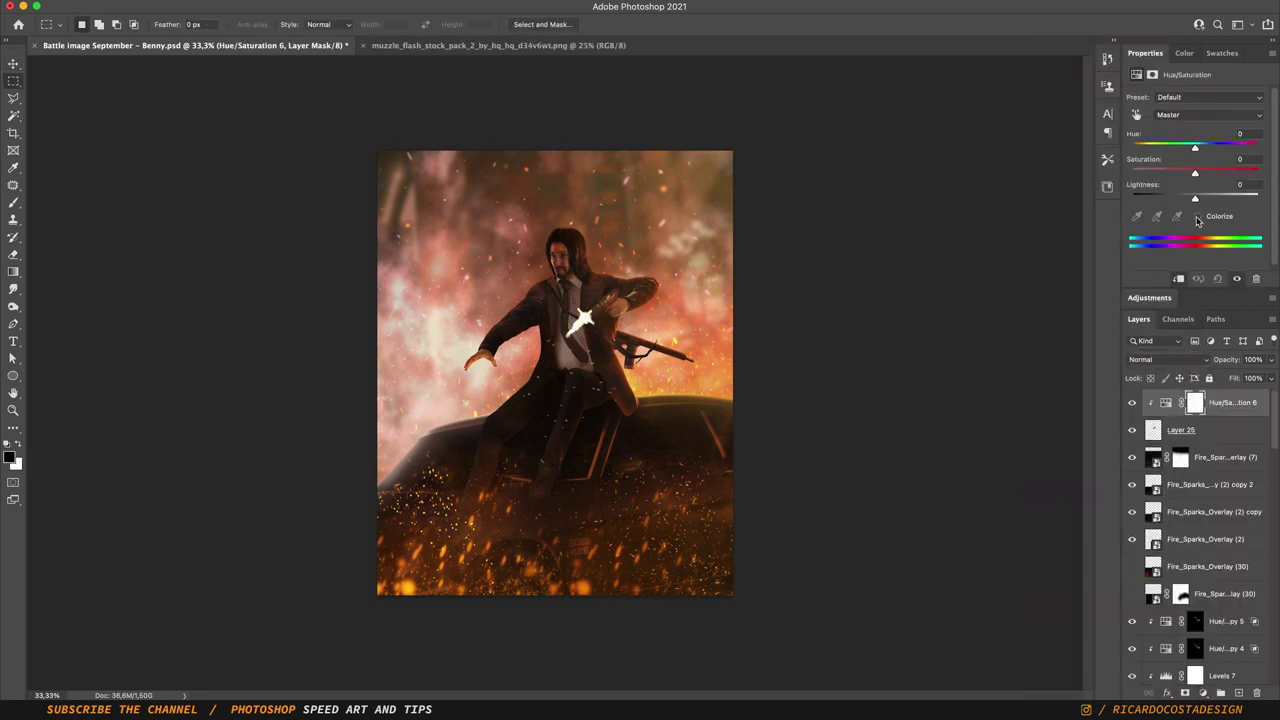
{"action": "key", "text": "alt+["}
{"action": "key", "text": "ctrl+j"}
{"action": "left_click", "coordinate": [1168, 359]}
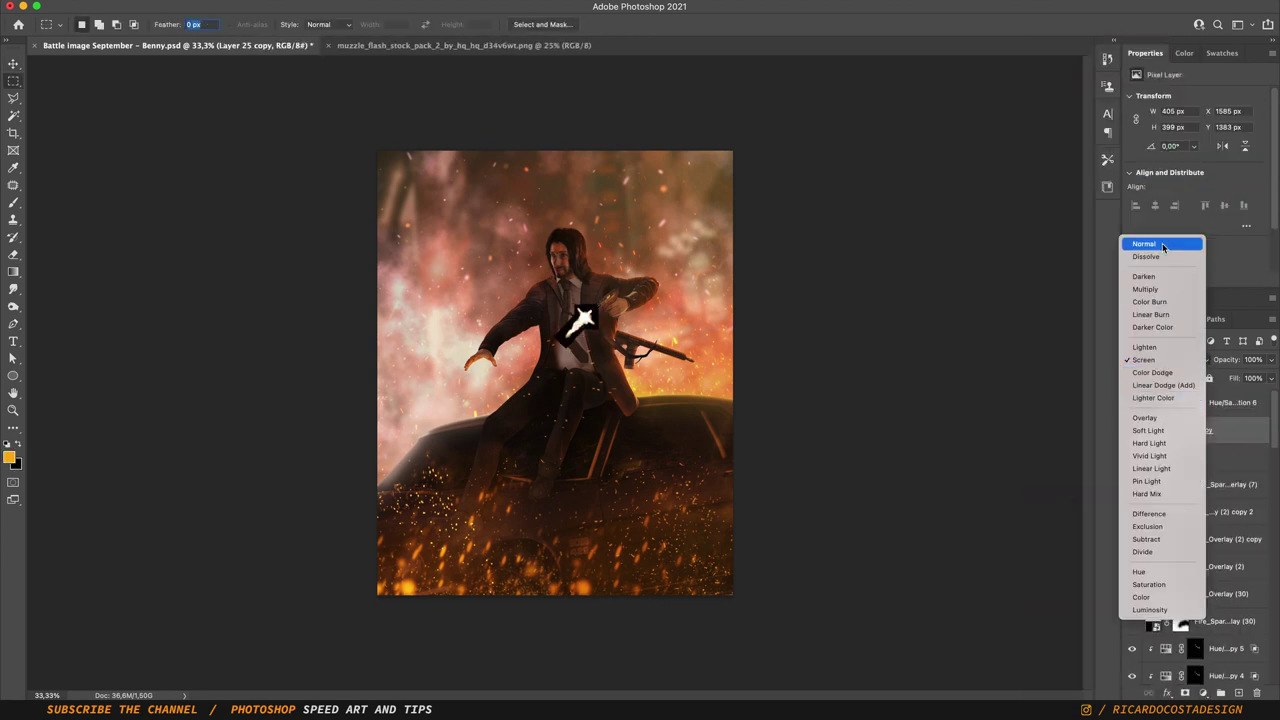
{"action": "key", "text": "ctrl+alt+f"}
{"action": "key", "text": "Return"}
{"action": "key", "text": "ctrl+g"}
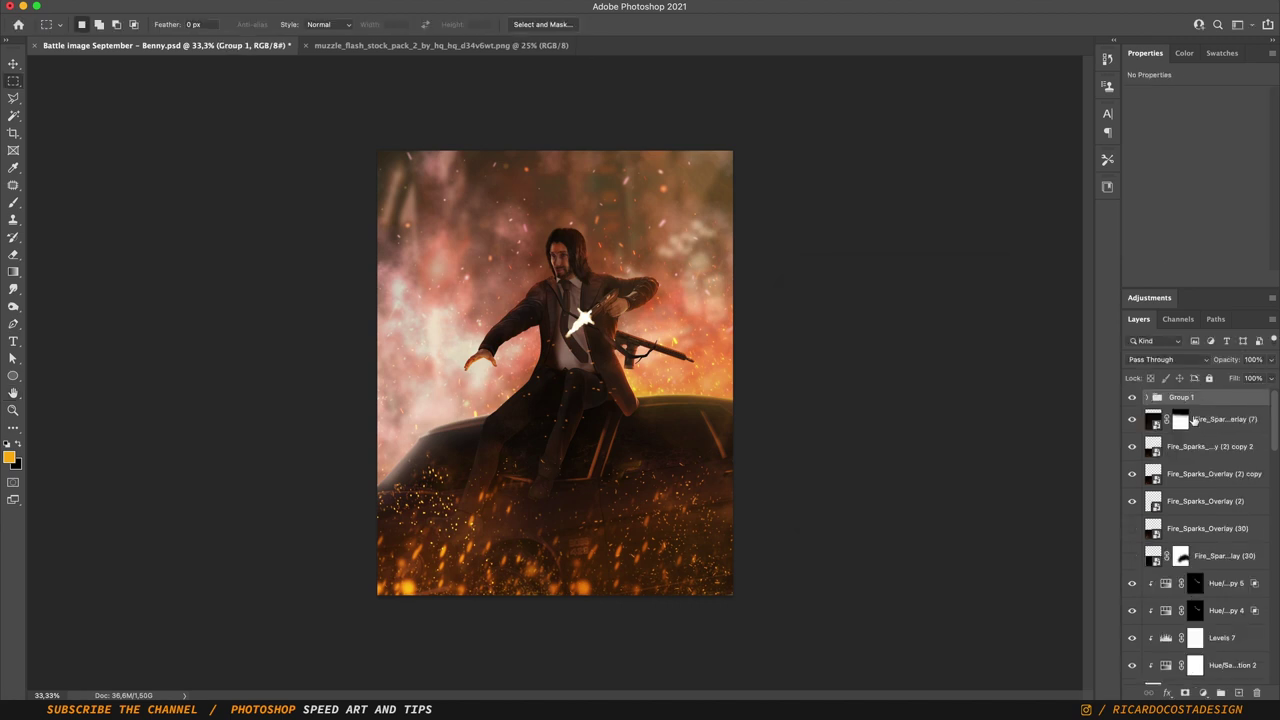
- Add a new empty paint layer and switch to the Brush
{"action": "left_click", "coordinate": [1200, 420]}
{"action": "key", "text": "ctrl+shift+alt+n"}
{"action": "key", "text": "b"}
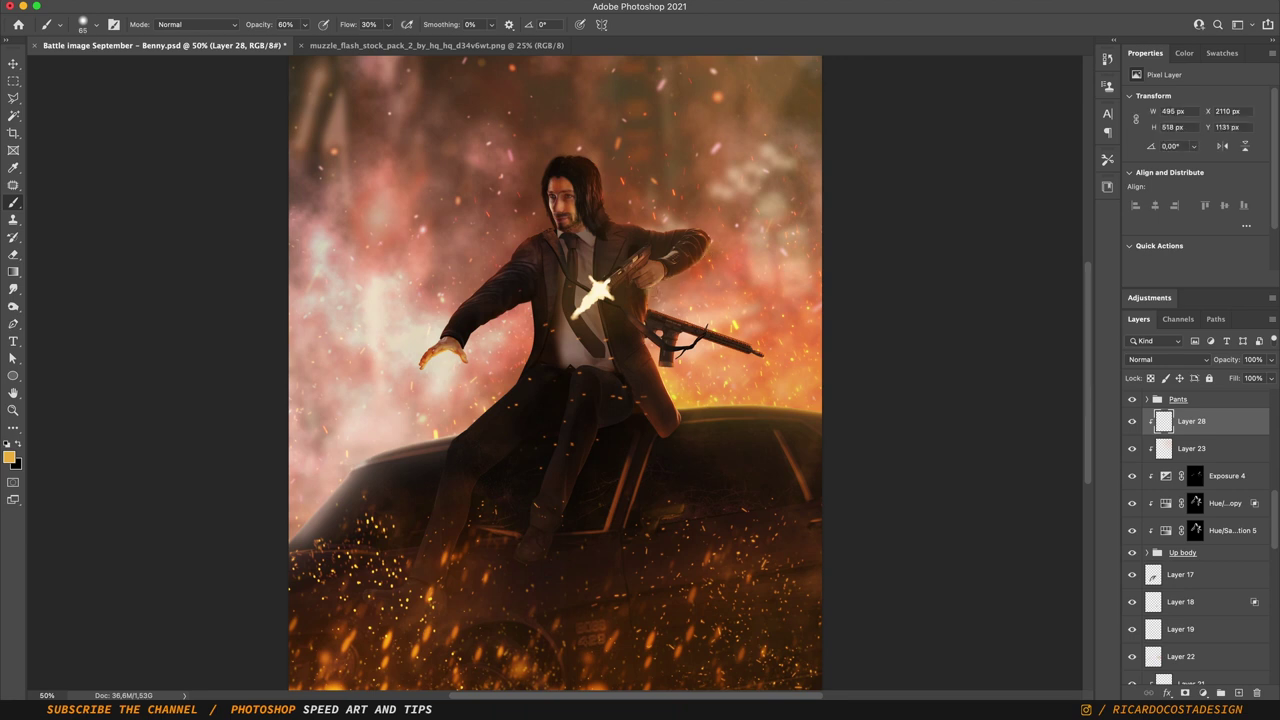
- Set Layer 28 to Linear Dodge (Add) and confirm its blending options
{"action": "left_click", "coordinate": [1168, 359]}
{"action": "left_click", "coordinate": [1165, 505]}
{"action": "double_click", "coordinate": [1240, 421]}
{"action": "key", "text": "Return"}
{"action": "scroll", "coordinate": [1200, 500], "scroll_direction": "up", "scroll_amount": 5}
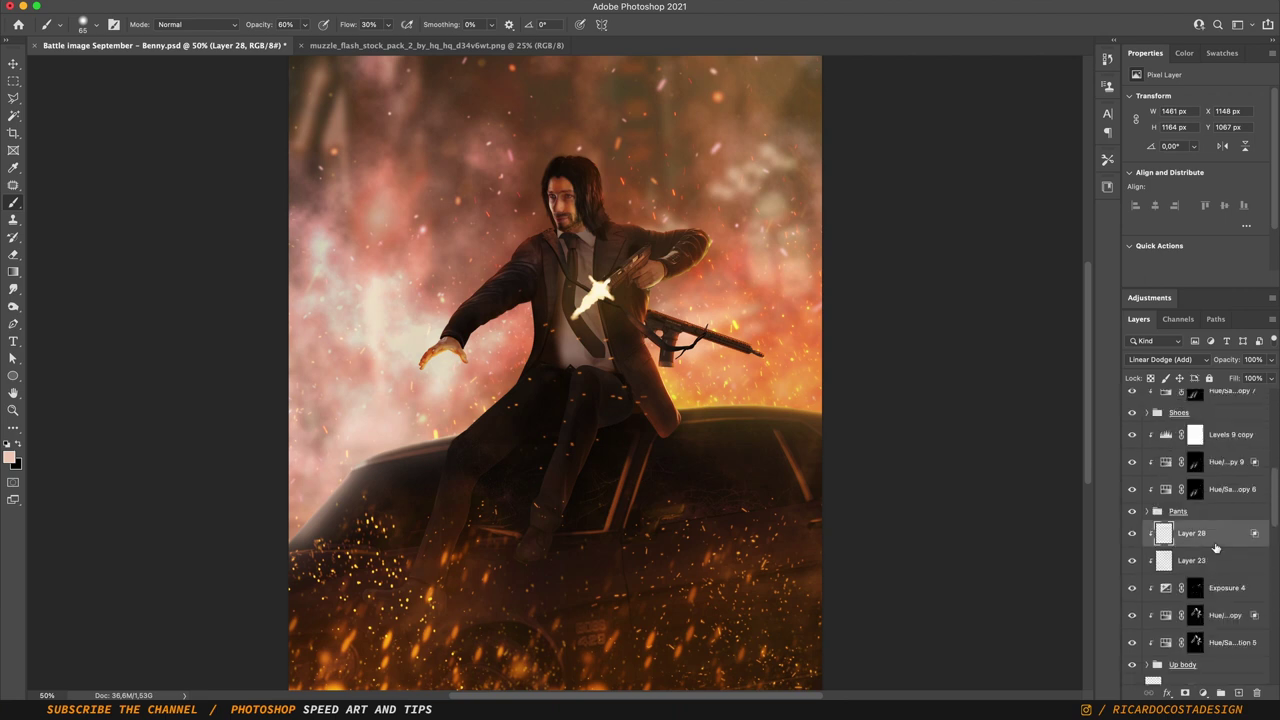
{"action": "right_click", "coordinate": [1190, 434]}
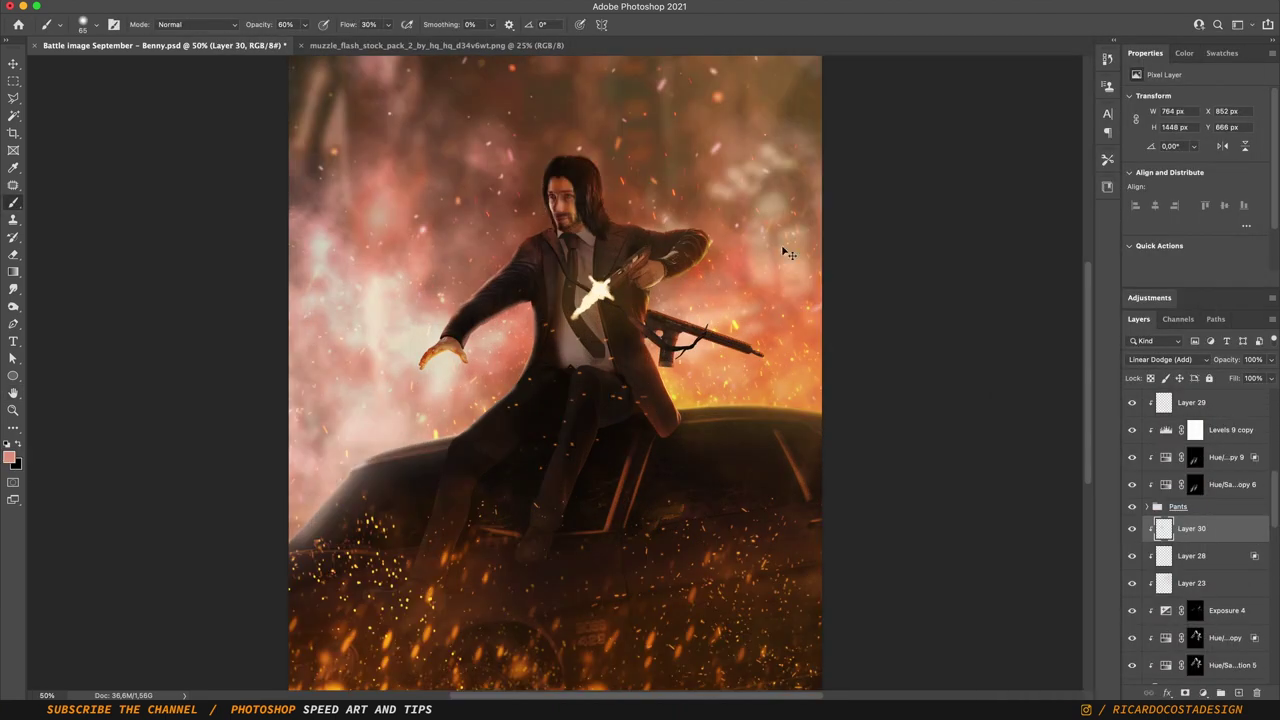
{"action": "scroll", "coordinate": [1213, 491], "scroll_direction": "down", "scroll_amount": 5}
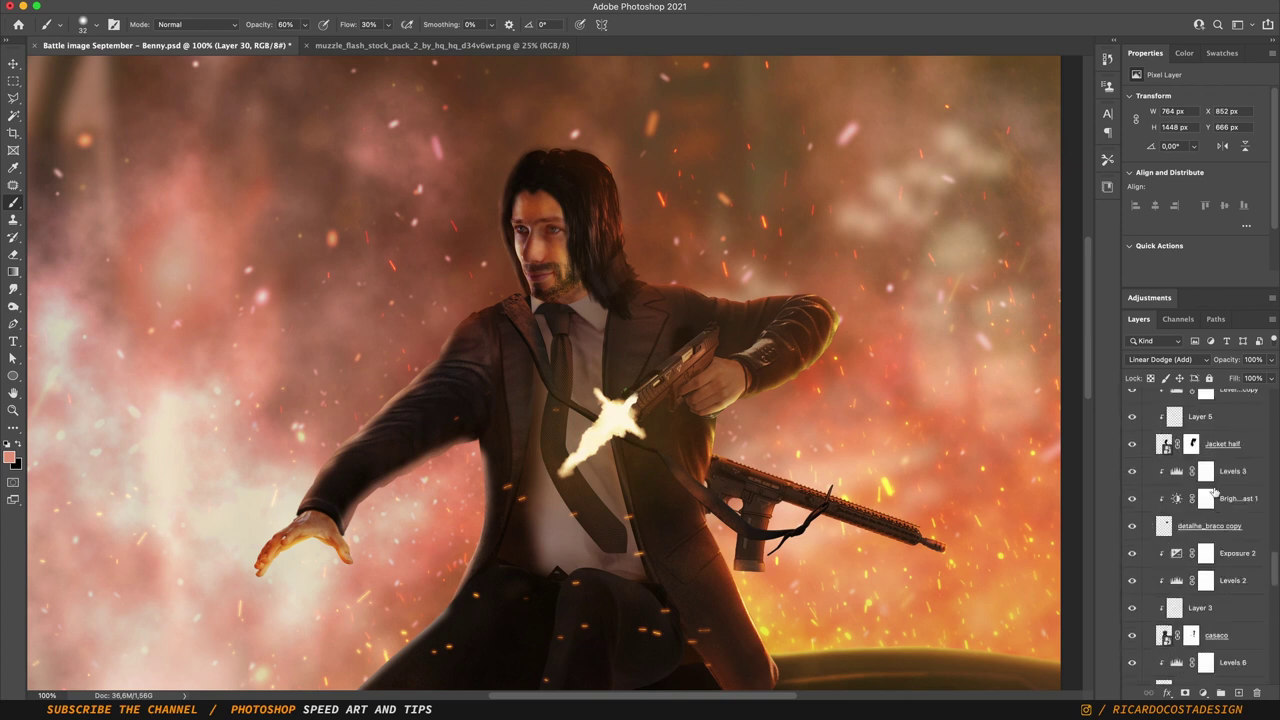
{"action": "scroll", "coordinate": [1215, 491], "scroll_direction": "down", "scroll_amount": 4}
- Add a new clipped paint layer and erase stray glow edges on Layer 28
{"action": "key", "text": "ctrl+shift+alt+n"}
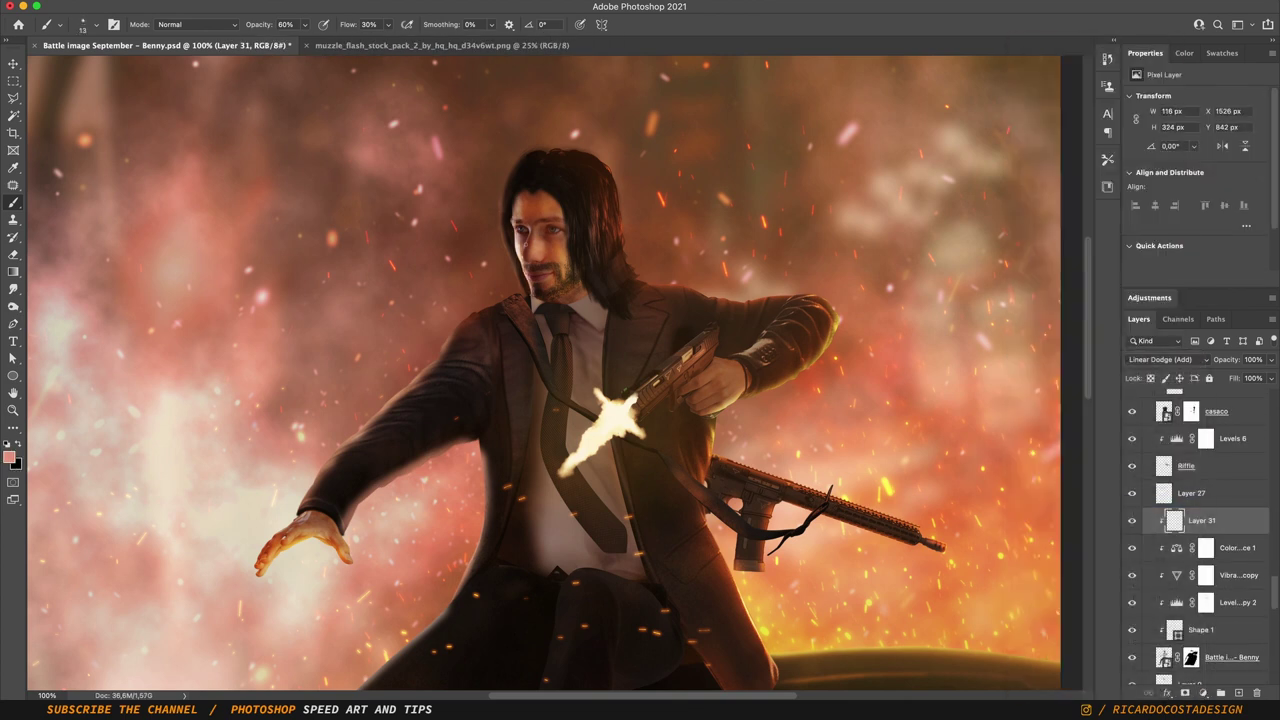
{"action": "key", "text": "x"}
{"action": "key", "text": "e"}
{"action": "key", "text": "ctrl+minus"}
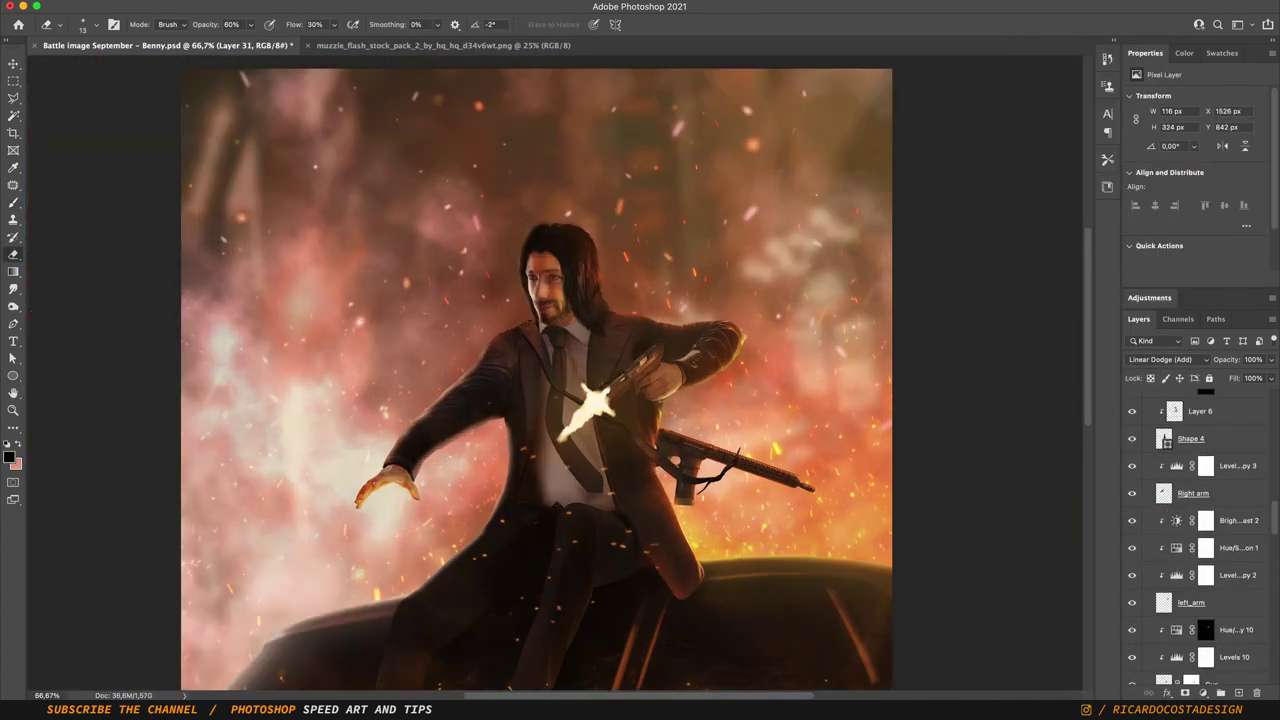
{"action": "left_click", "coordinate": [655, 430], "text": "ctrl"}
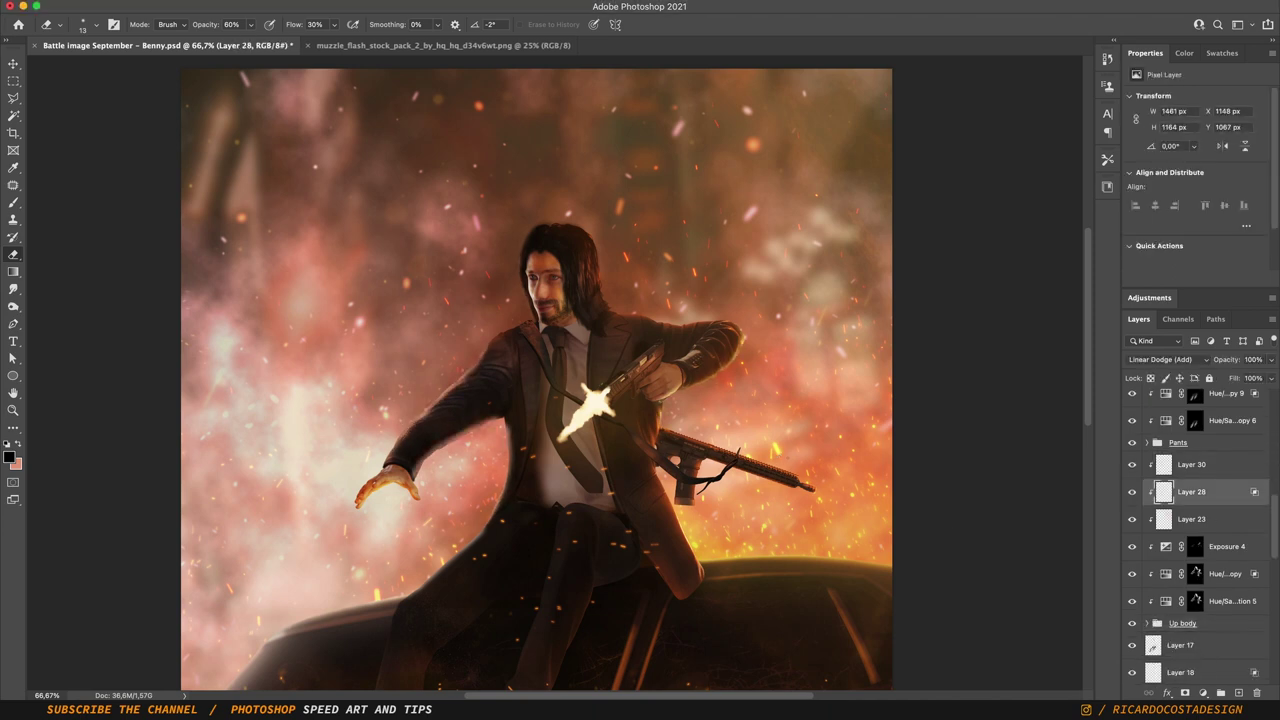
- Paint yellow and orange muzzle-flash light onto the figure on Layer 30, then zoom out to check
{"action": "key", "text": "b"}
{"action": "left_click", "coordinate": [608, 245], "text": "alt"}
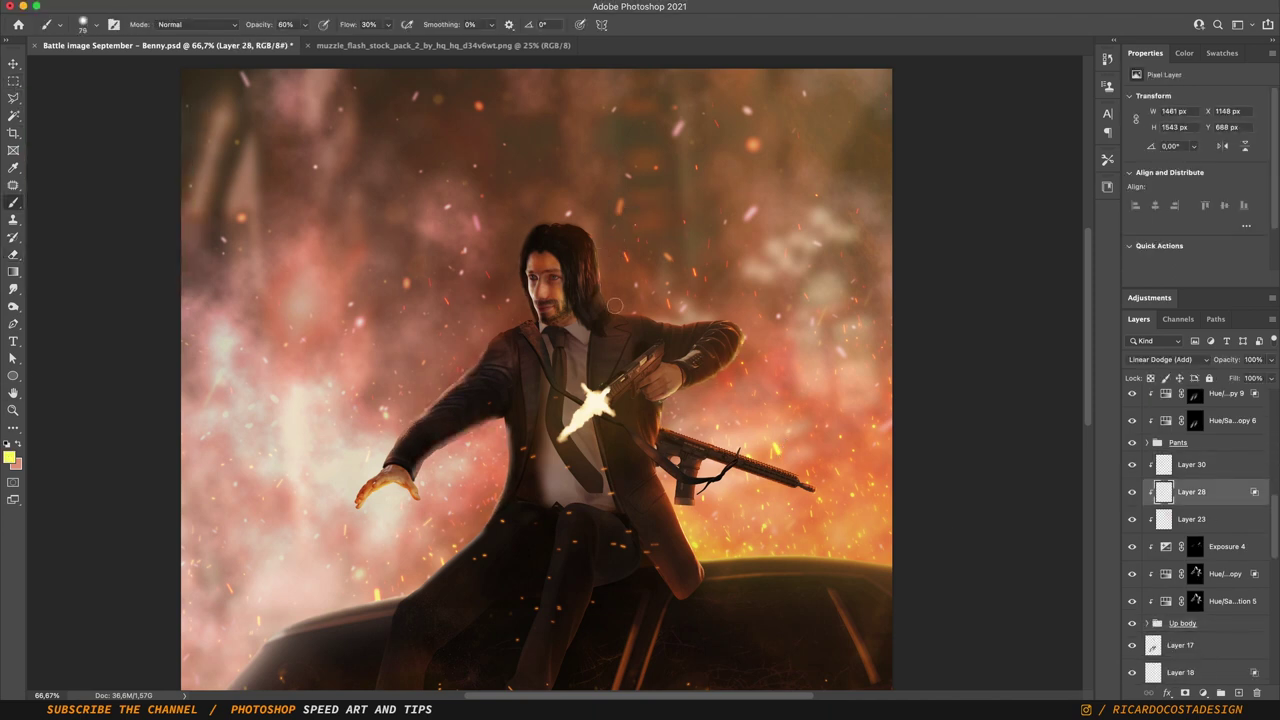
{"action": "left_click", "coordinate": [1190, 464]}
{"action": "left_click", "coordinate": [604, 231], "text": "alt"}
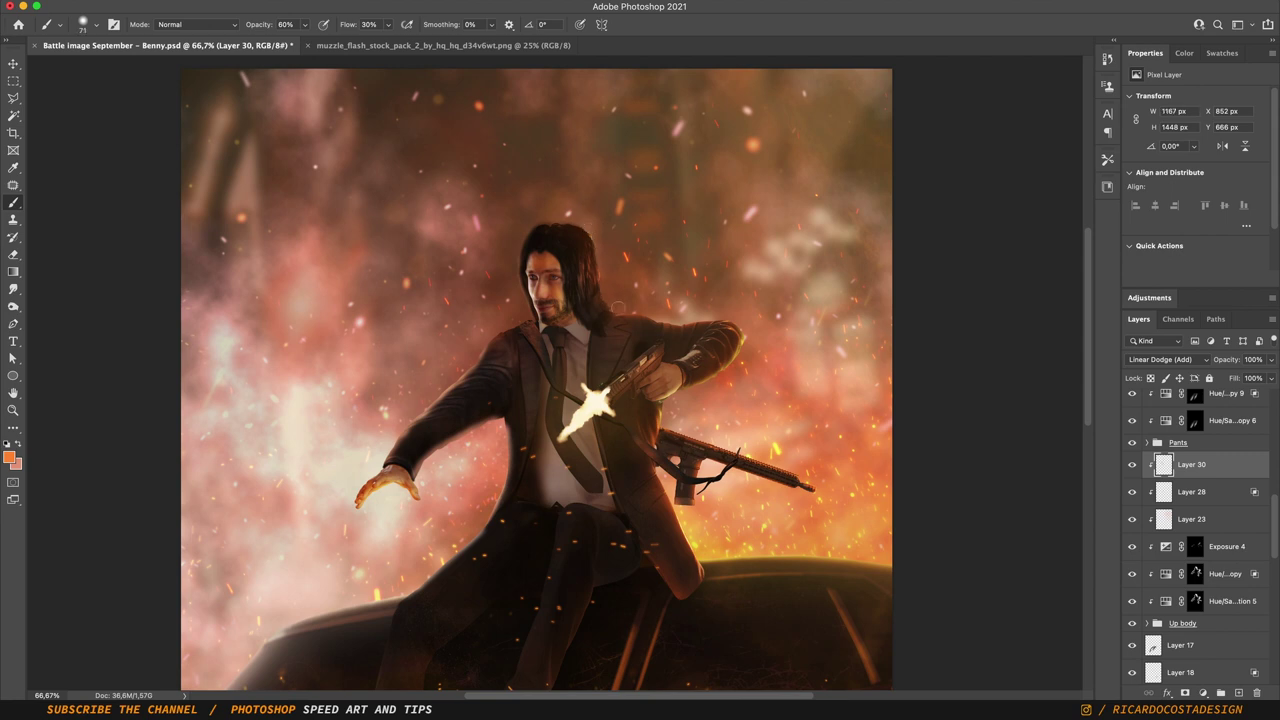
{"action": "key", "text": "ctrl+minus"}
{"action": "key", "text": "ctrl+minus"}
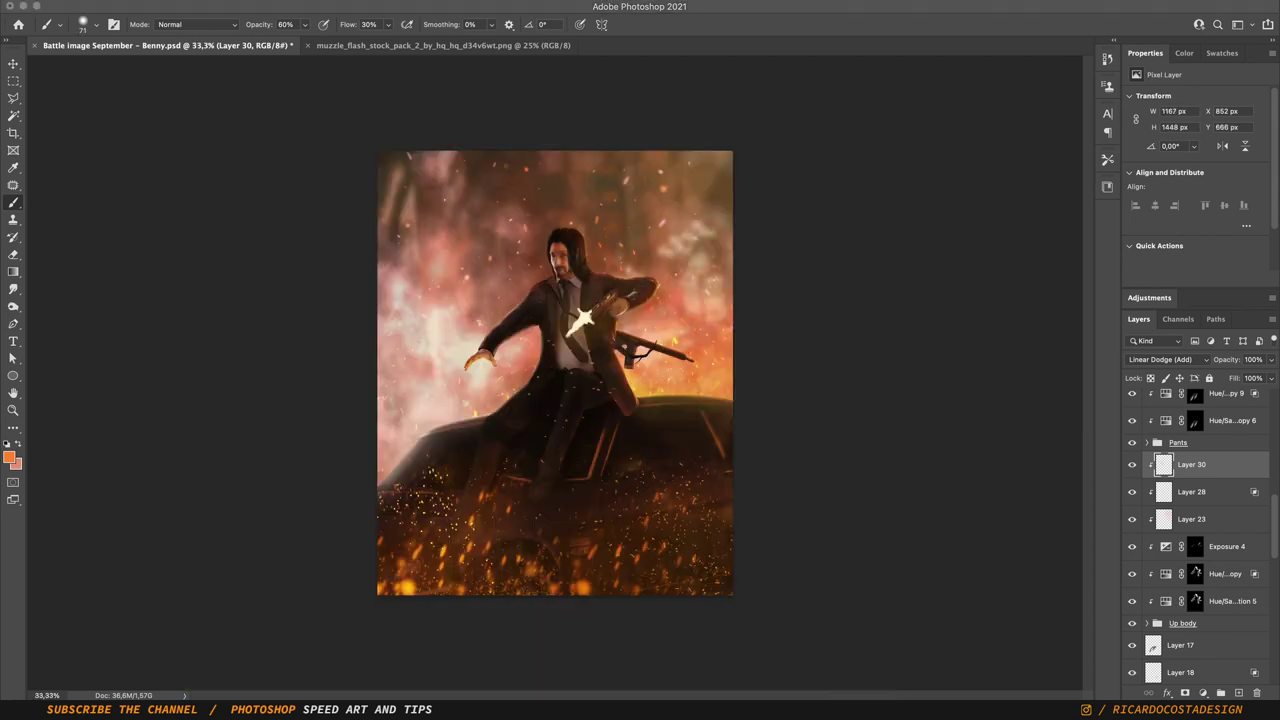
{"action": "left_click", "coordinate": [630, 253]}
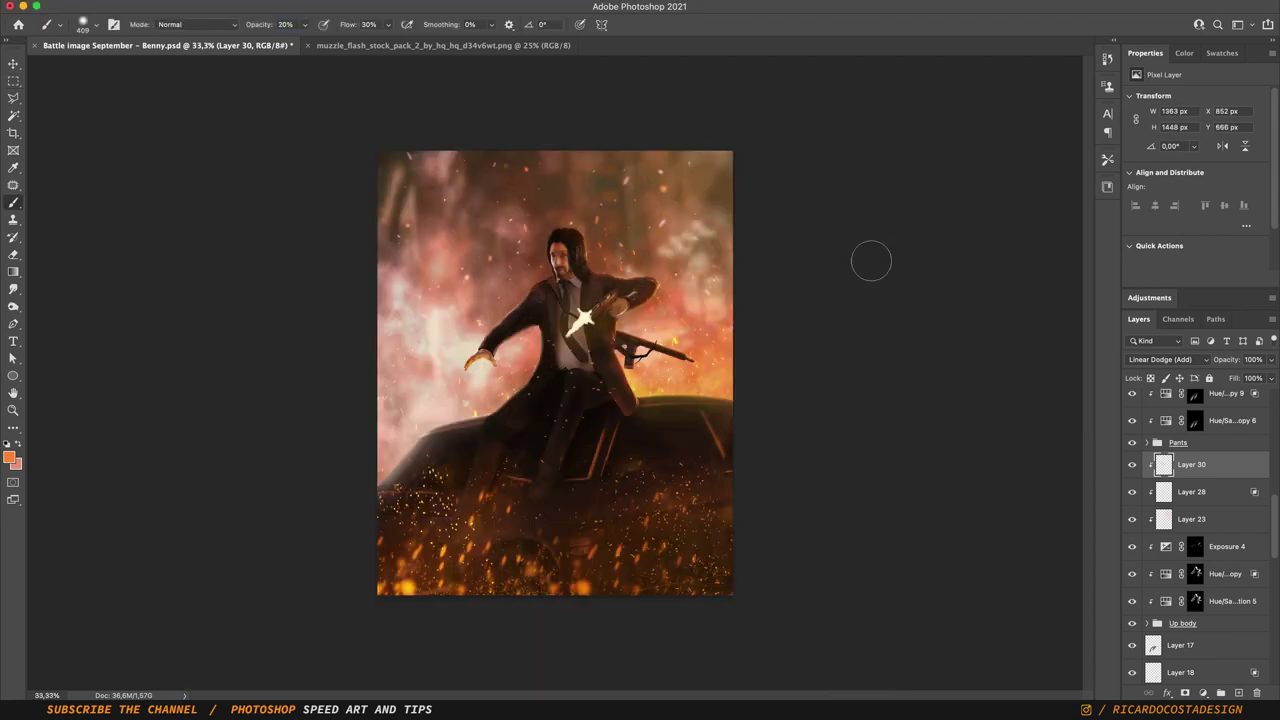